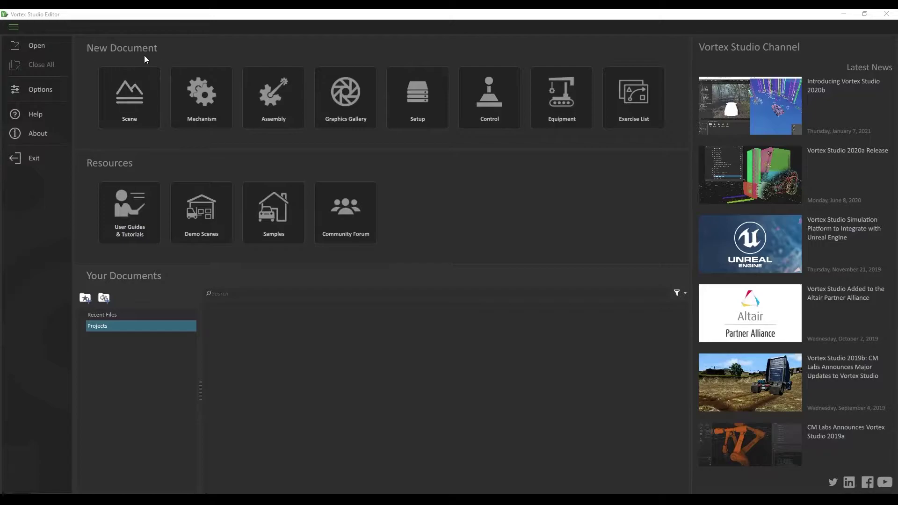
# Start a new, empty Scene document from the start page's New Document tiles
pyautogui.click(141, 93)
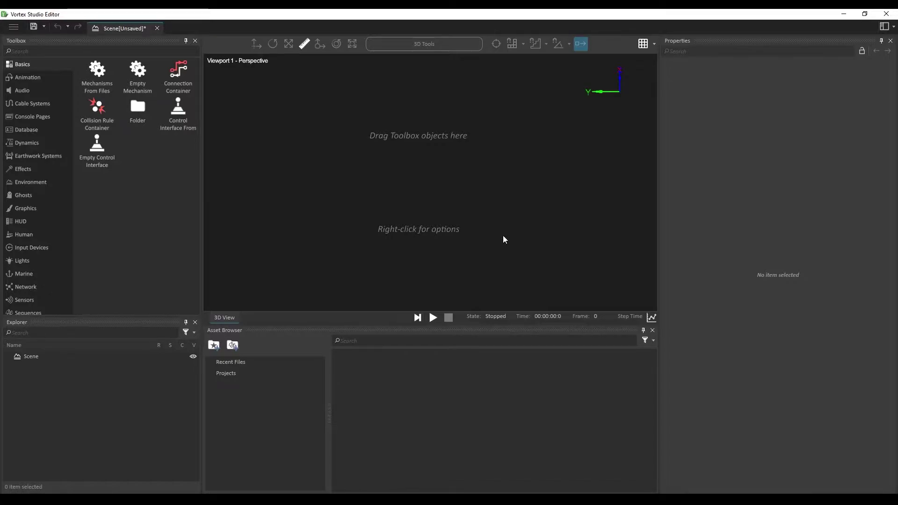
# Create a Terrain From File using Demo Scenes/Environment/Warehouse/Graphic/Warehouse_Ground
pyautogui.click(42, 182)
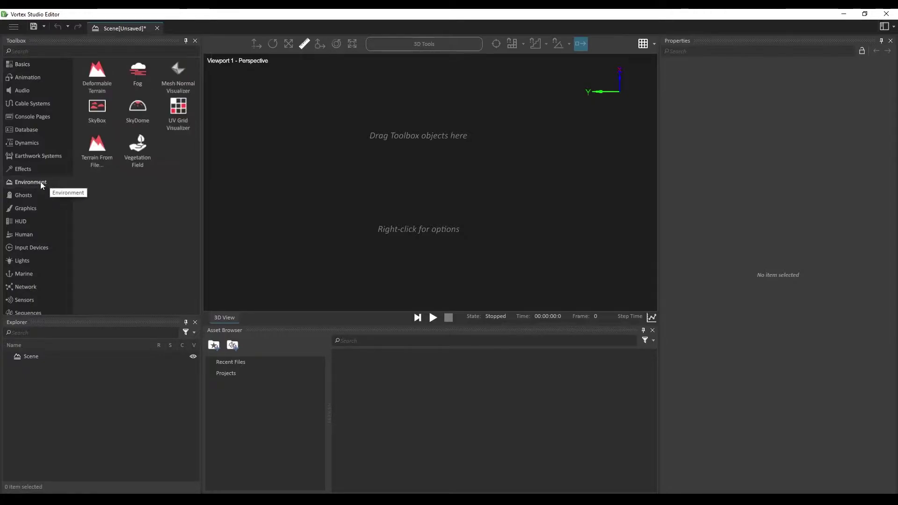
pyautogui.doubleClick(105, 162)
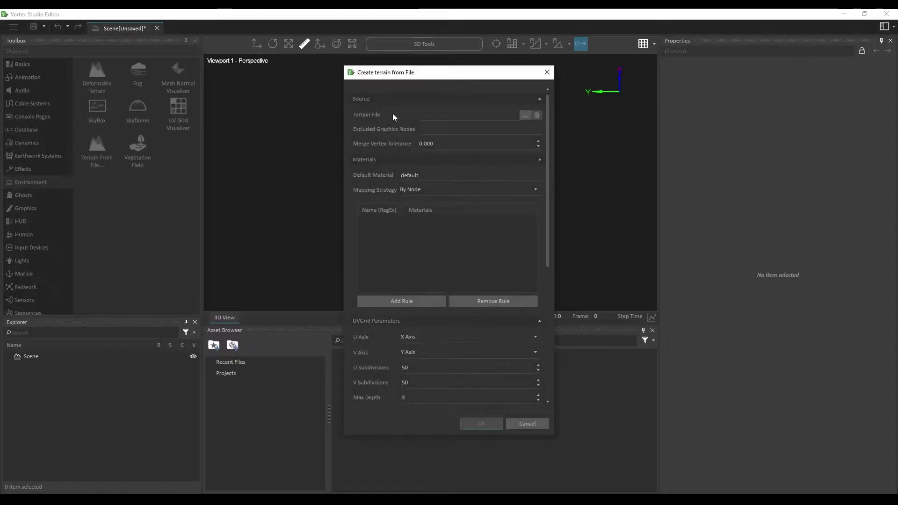
pyautogui.click(525, 115)
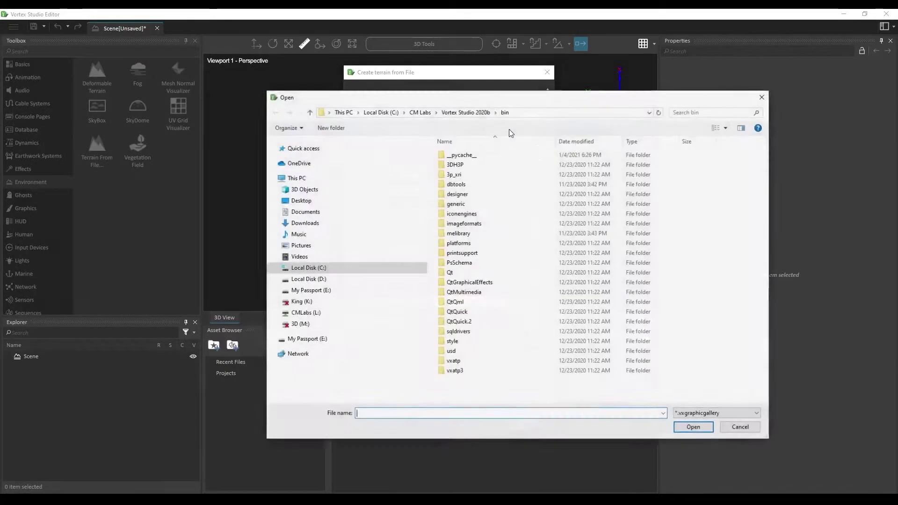
pyautogui.doubleClick(495, 156)
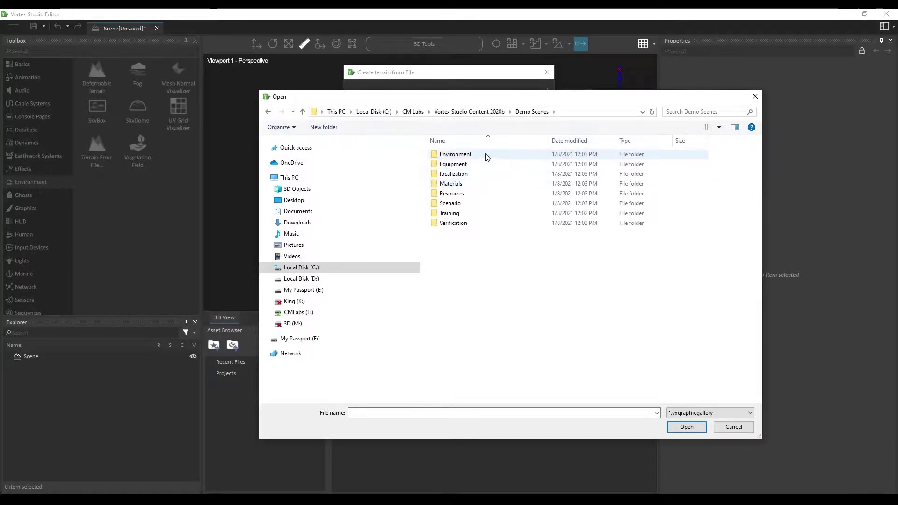
pyautogui.doubleClick(482, 155)
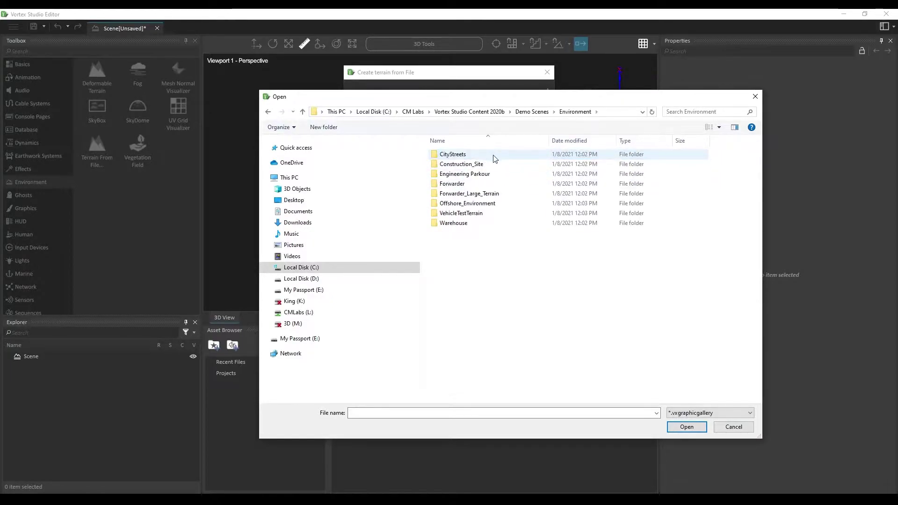
pyautogui.doubleClick(478, 223)
pyautogui.doubleClick(475, 175)
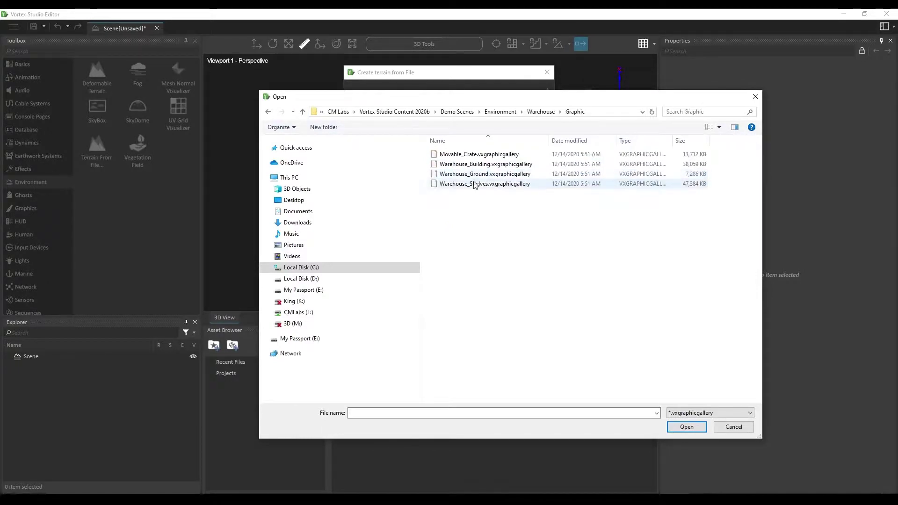
pyautogui.click(469, 175)
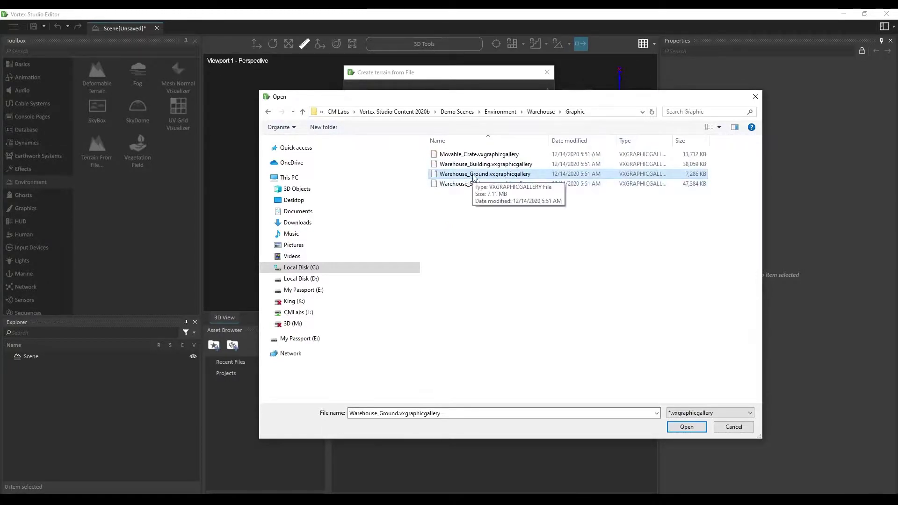
pyautogui.click(518, 177)
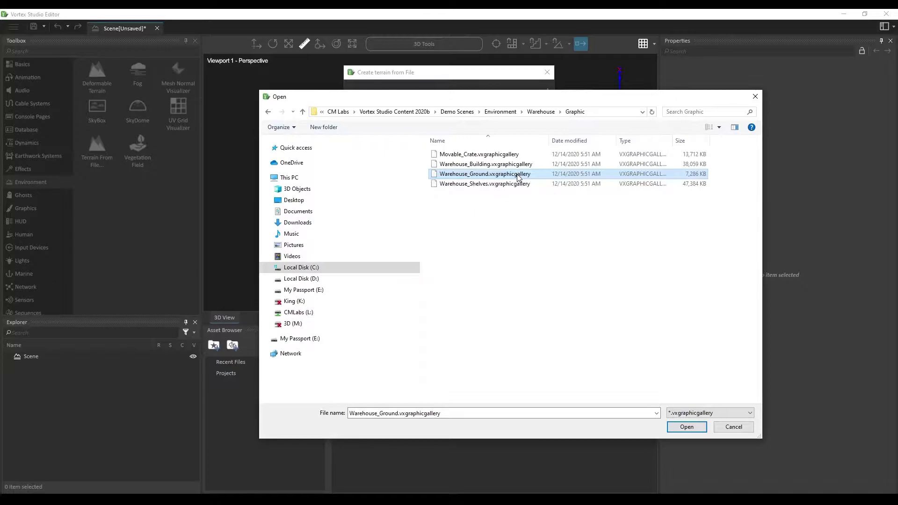
pyautogui.doubleClick(571, 177)
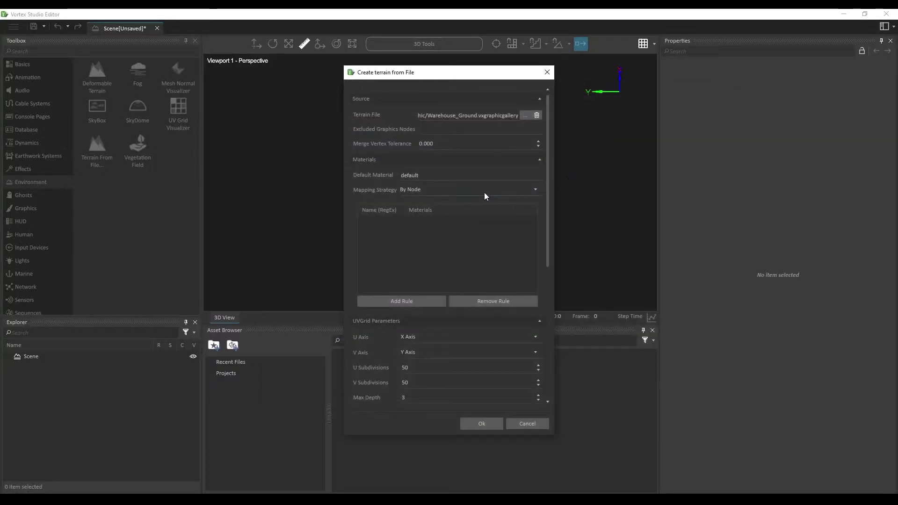
# Set the terrain's Default Material to Ground and create it
pyautogui.doubleClick(438, 175)
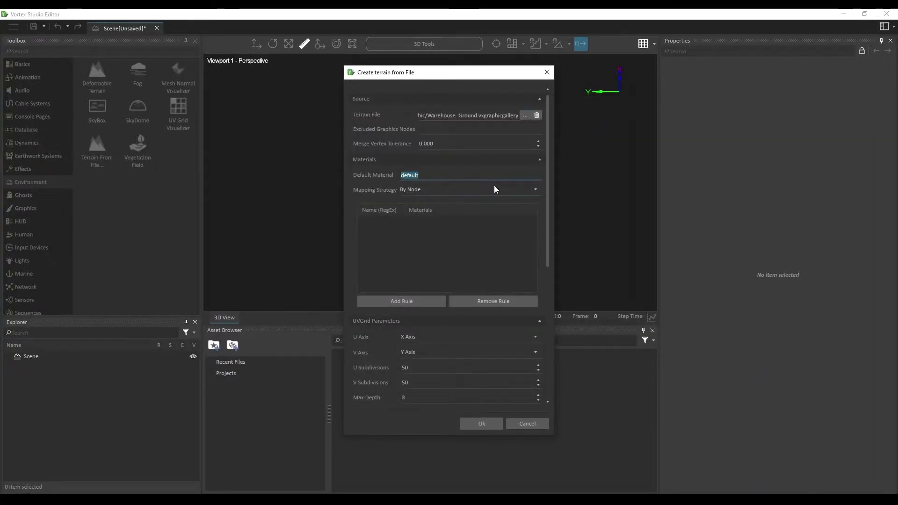
pyautogui.write('Ground')
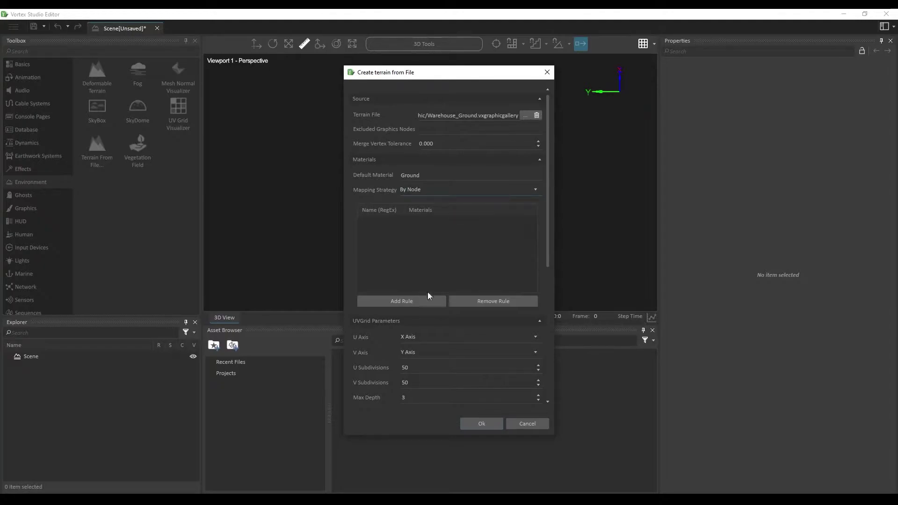
pyautogui.click(482, 424)
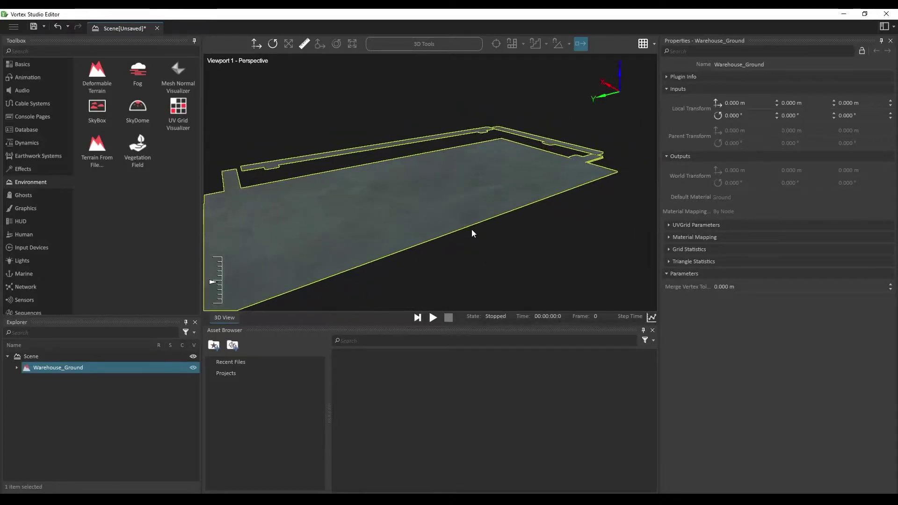
# Deselect the terrain, angle the view over the floor, and add a SkyDome
pyautogui.click(408, 243)
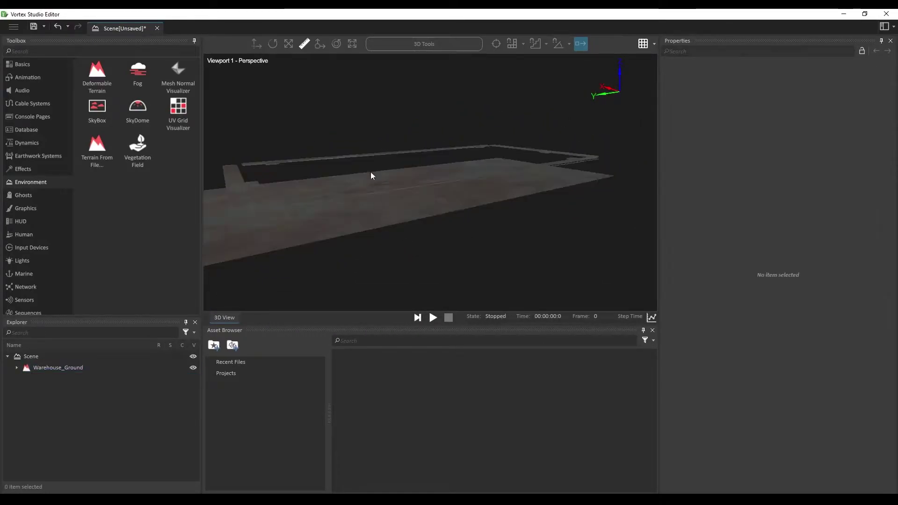
pyautogui.moveTo(385, 162); pyautogui.dragTo(375, 184)
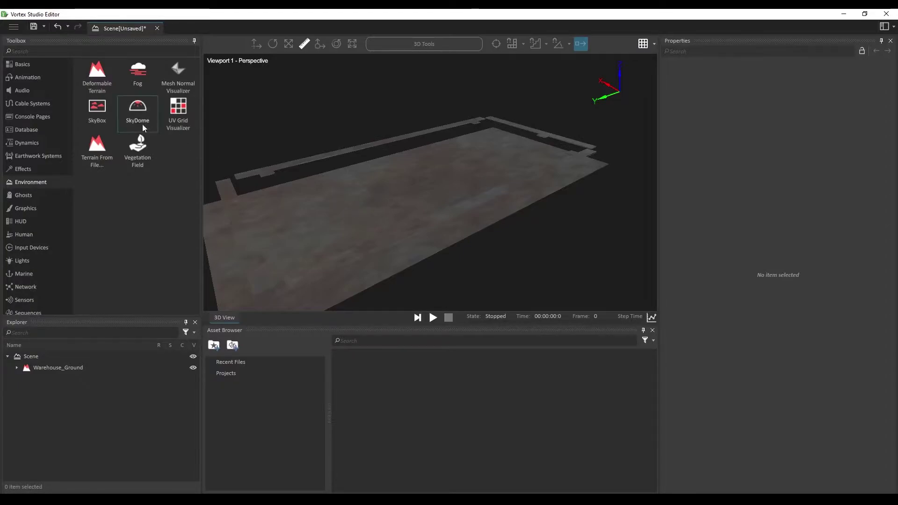
pyautogui.doubleClick(134, 114)
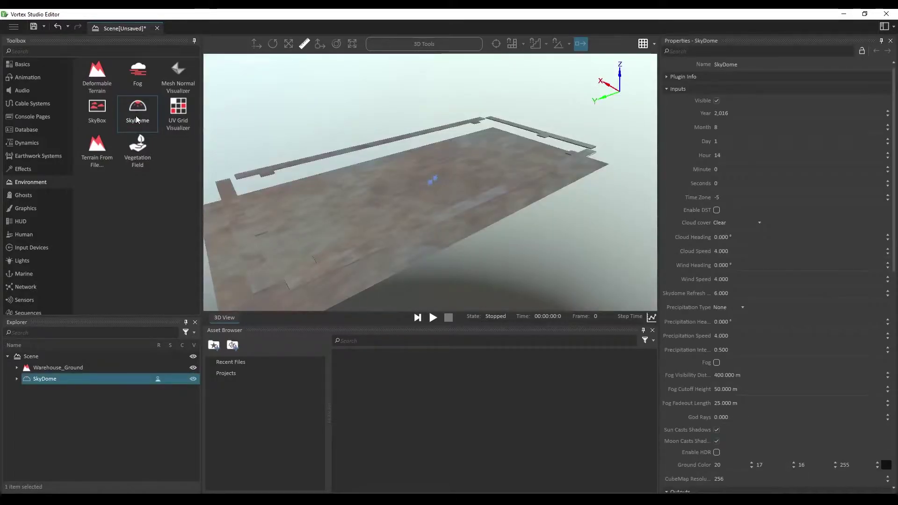
# Add an Adaptive Feature Controller from the Graphics objects
pyautogui.click(30, 209)
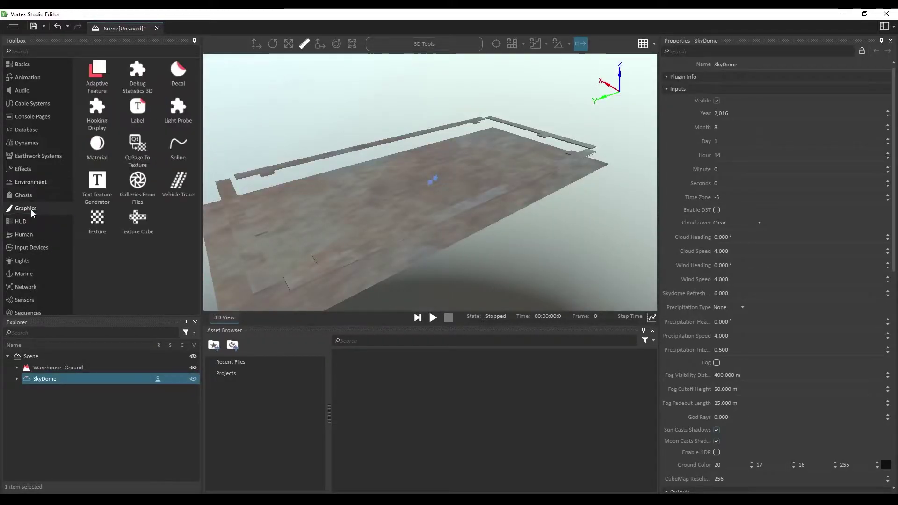
pyautogui.doubleClick(105, 86)
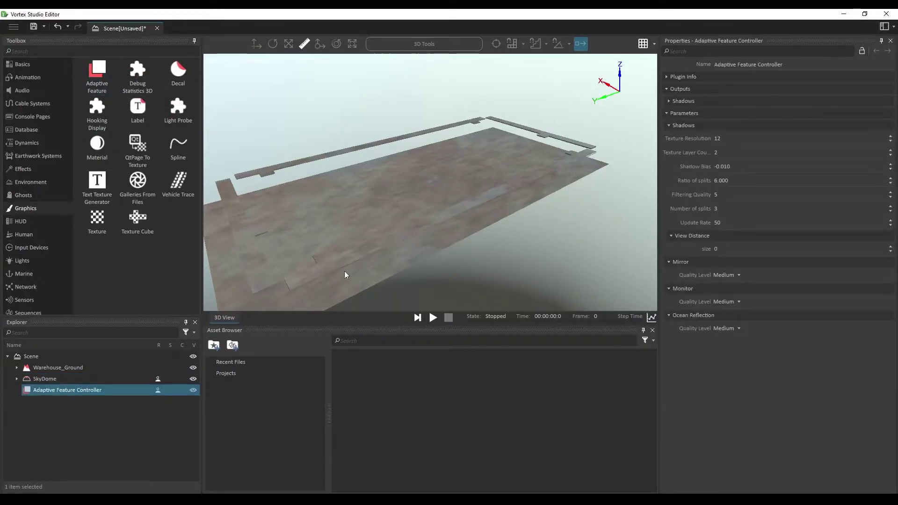
pyautogui.scroll(-2, 467, 254)
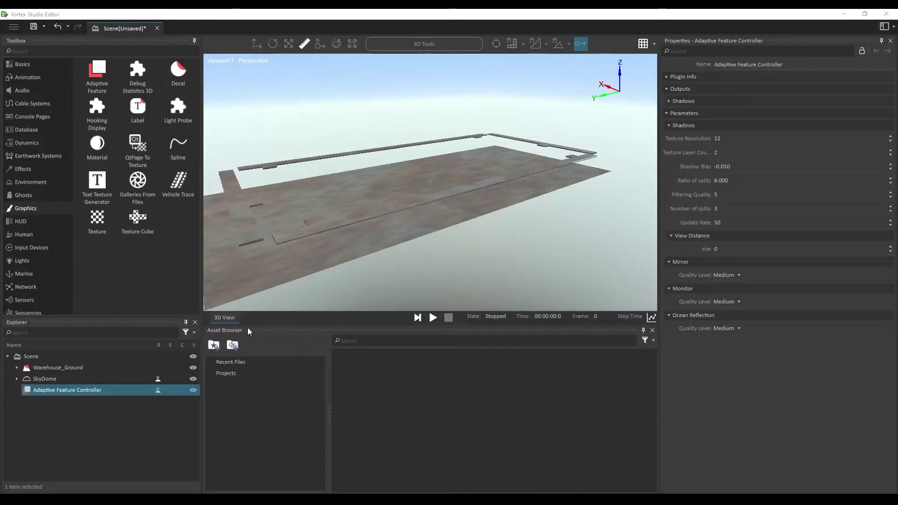
# Toggle the Asset Browser panel off and back on
pyautogui.click(888, 29)
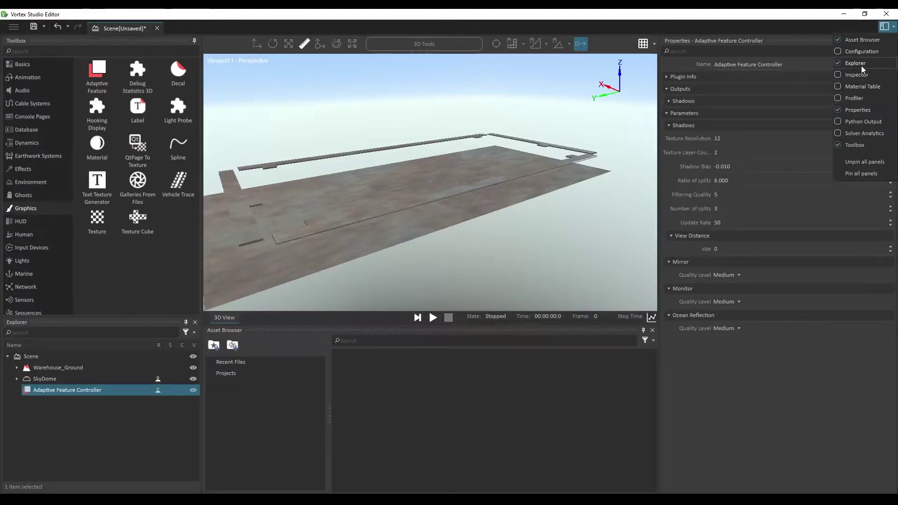
pyautogui.click(863, 40)
pyautogui.click(888, 26)
pyautogui.click(863, 40)
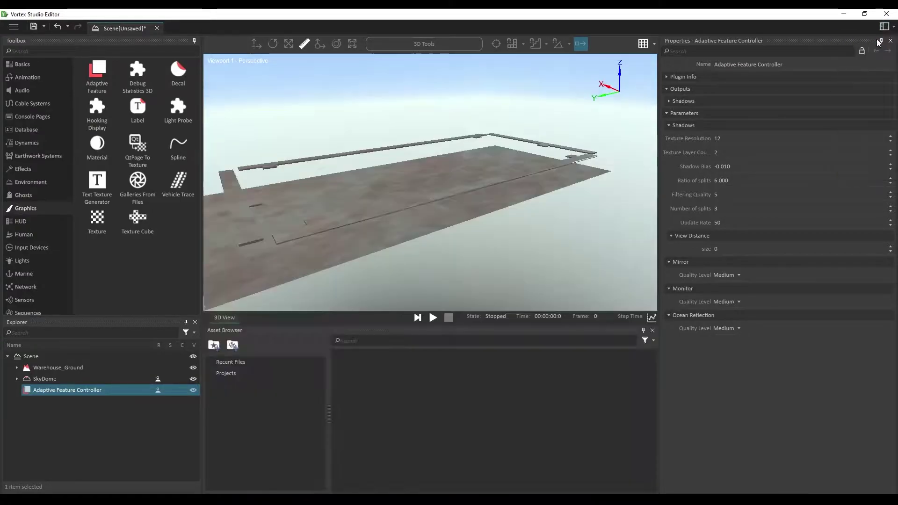
# Add CM Labs/Vortex Studio Content 2020b/Demo Scenes as an Asset Browser project
pyautogui.click(228, 348)
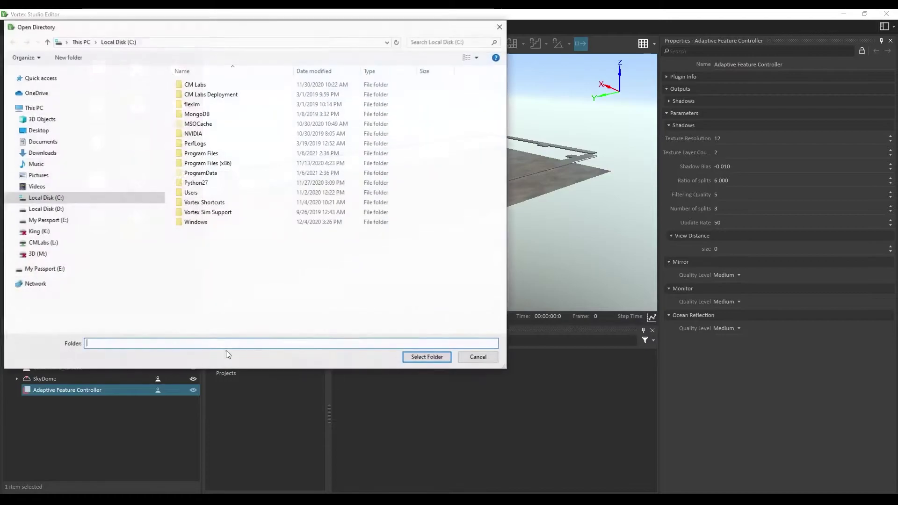
pyautogui.doubleClick(200, 84)
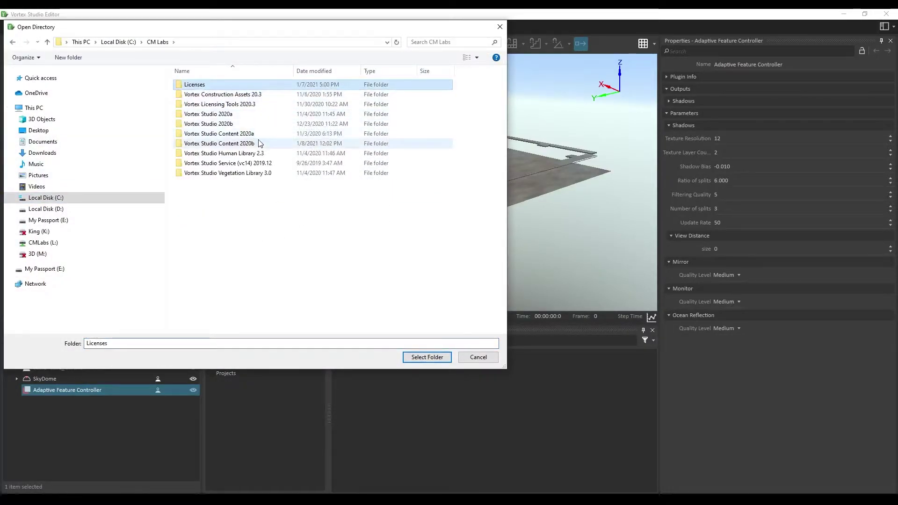
pyautogui.doubleClick(259, 143)
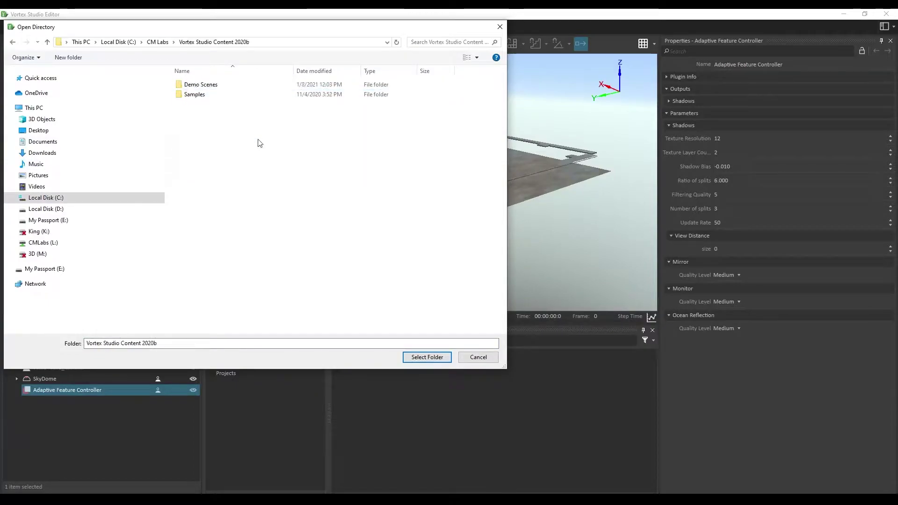
pyautogui.click(243, 85)
# Confirm Demo Scenes and locate Forklift.vxmechanism under Training/Forklift_Medium/Dynamic/Design
pyautogui.click(426, 357)
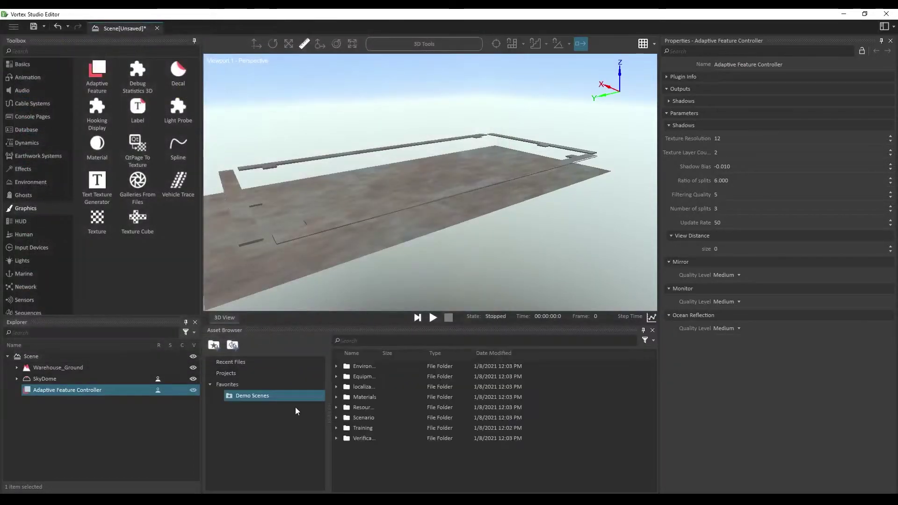
pyautogui.click(398, 459)
pyautogui.click(336, 428)
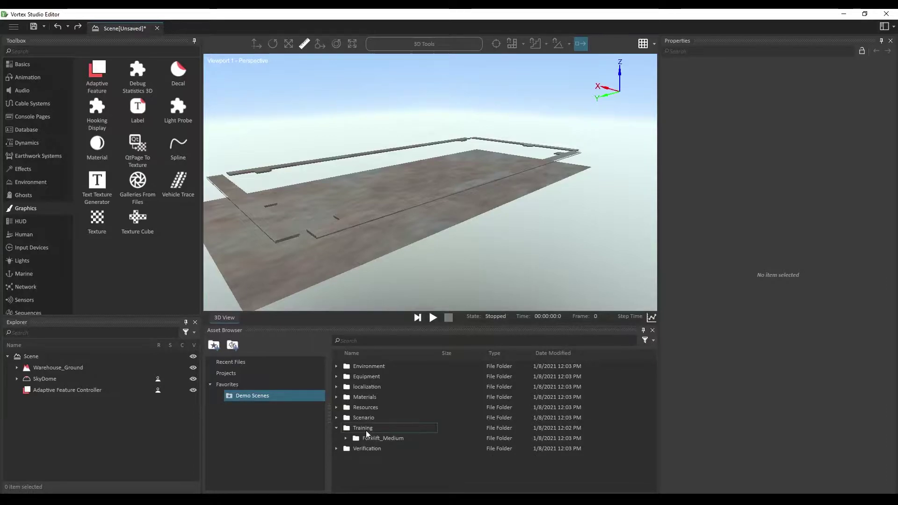
pyautogui.click(346, 439)
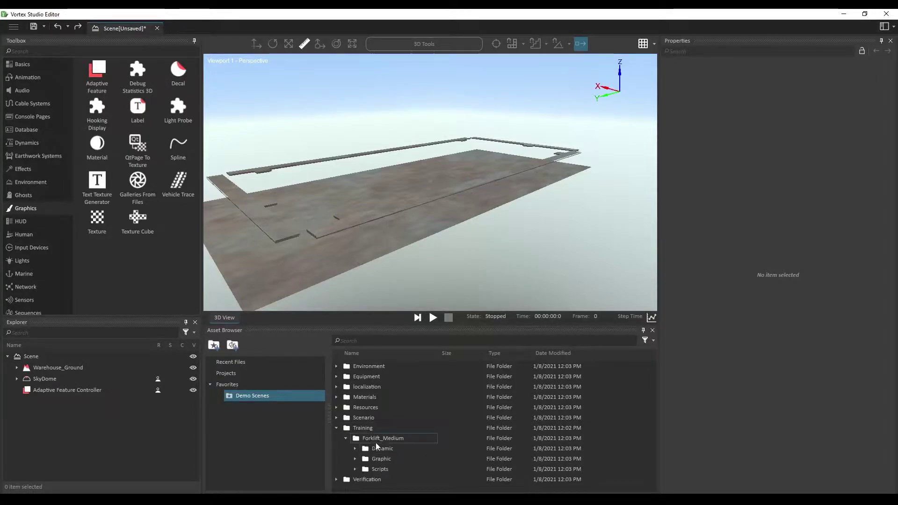
pyautogui.click(356, 449)
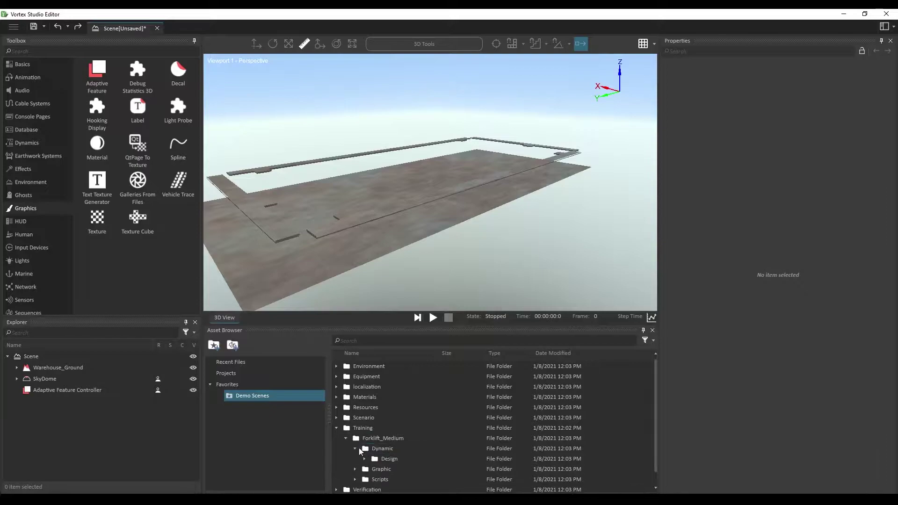
pyautogui.click(365, 459)
pyautogui.scroll(-1, 406, 454)
pyautogui.click(412, 440)
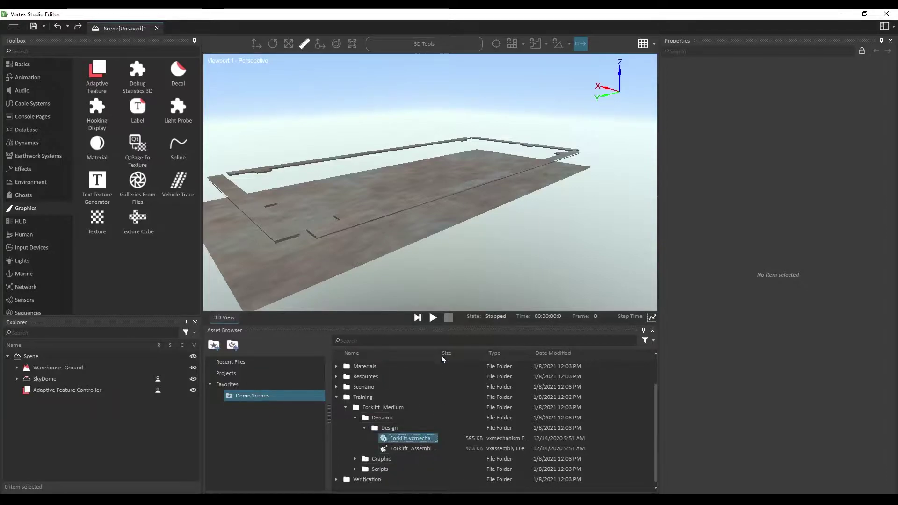
pyautogui.moveTo(442, 355); pyautogui.dragTo(491, 355)
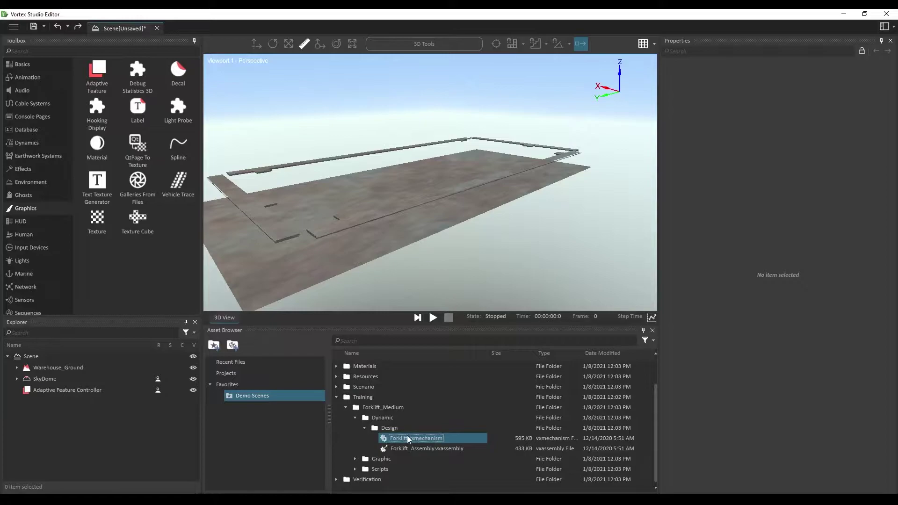
# Drag the Forklift into the scene and translate it to 1.167, 17.615, -0.009 m
pyautogui.moveTo(407, 438); pyautogui.dragTo(337, 218)
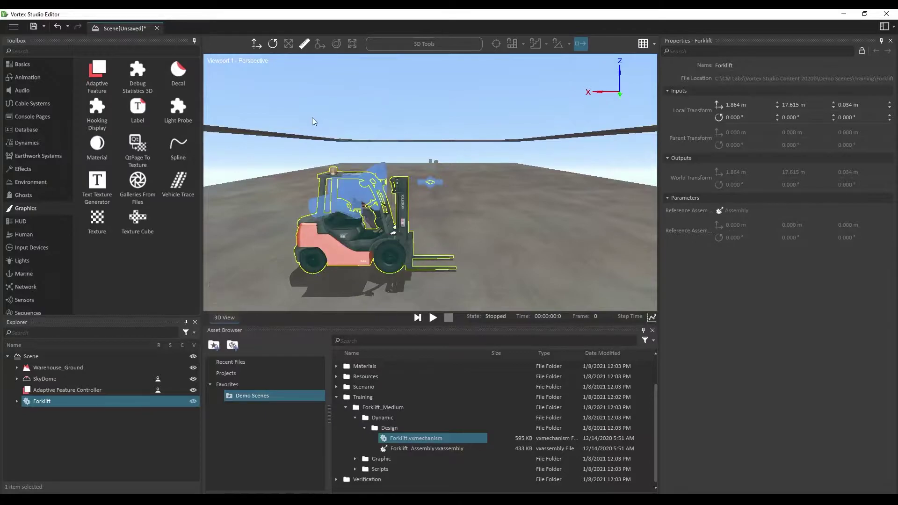
pyautogui.click(257, 47)
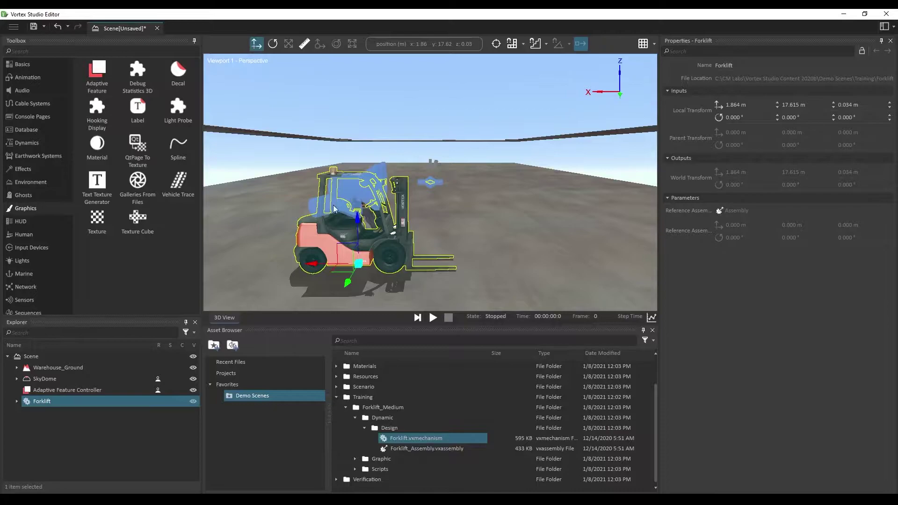
pyautogui.moveTo(356, 221); pyautogui.dragTo(344, 265)
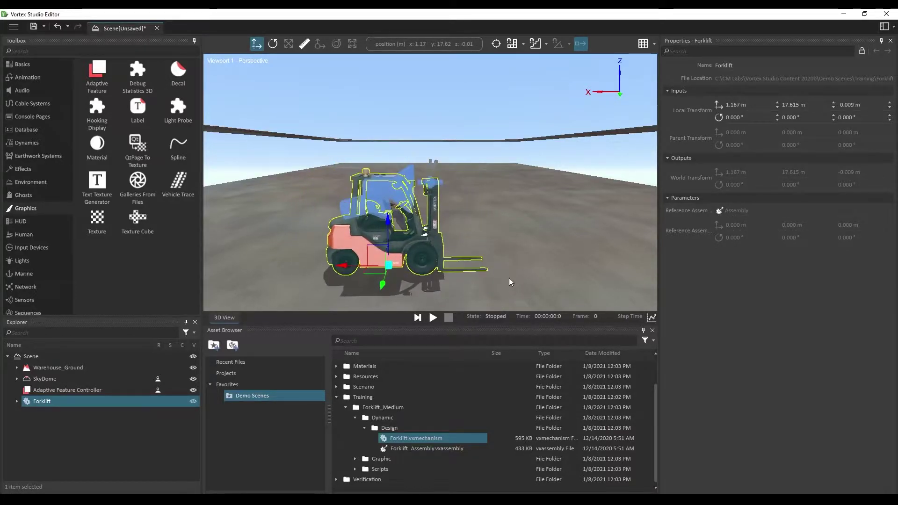
# Start the simulation with the Play button below the 3D view
pyautogui.click(434, 318)
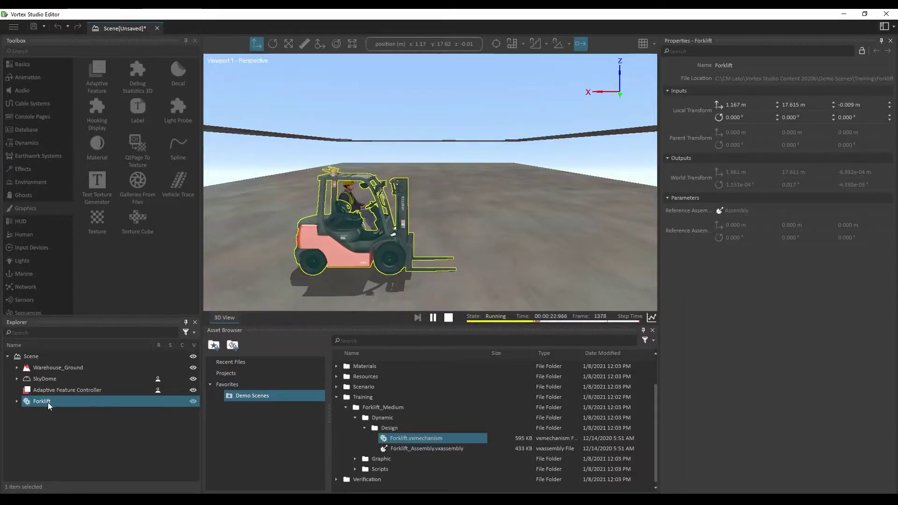
# Select the forklift's Control Interface and set Steering to 0.5, watching it turn
pyautogui.click(17, 401)
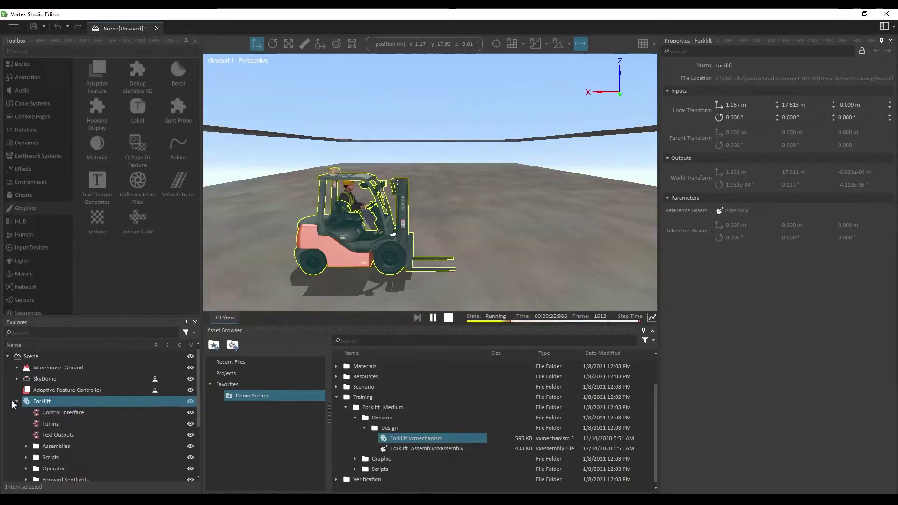
pyautogui.scroll(-1, 16, 397)
pyautogui.scroll(-1, 59, 402)
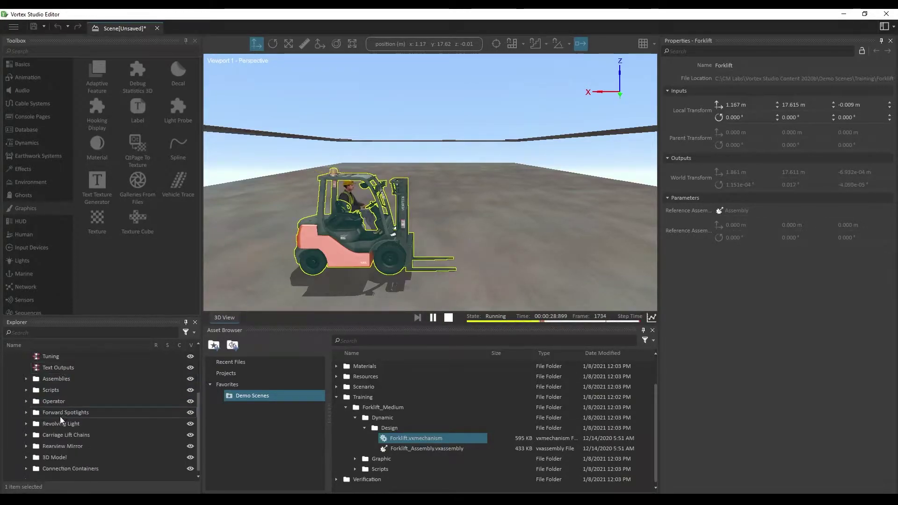
pyautogui.scroll(1, 65, 416)
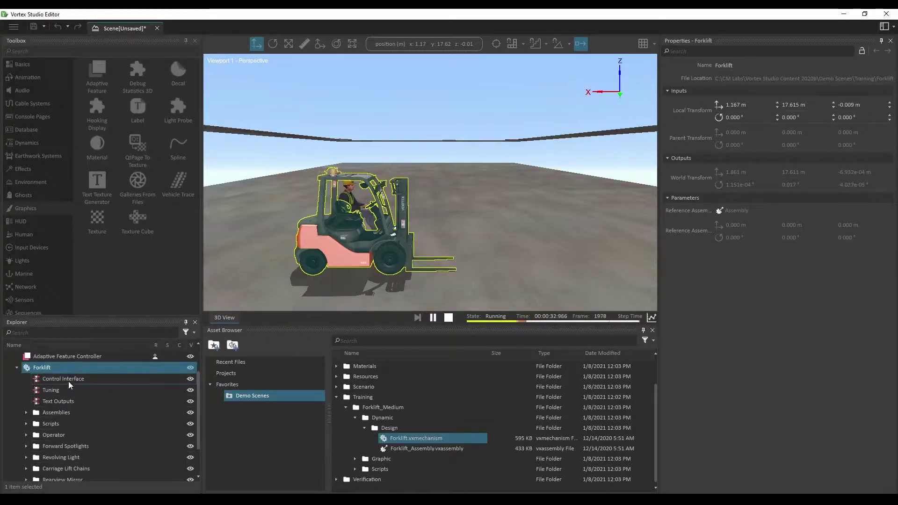
pyautogui.click(67, 380)
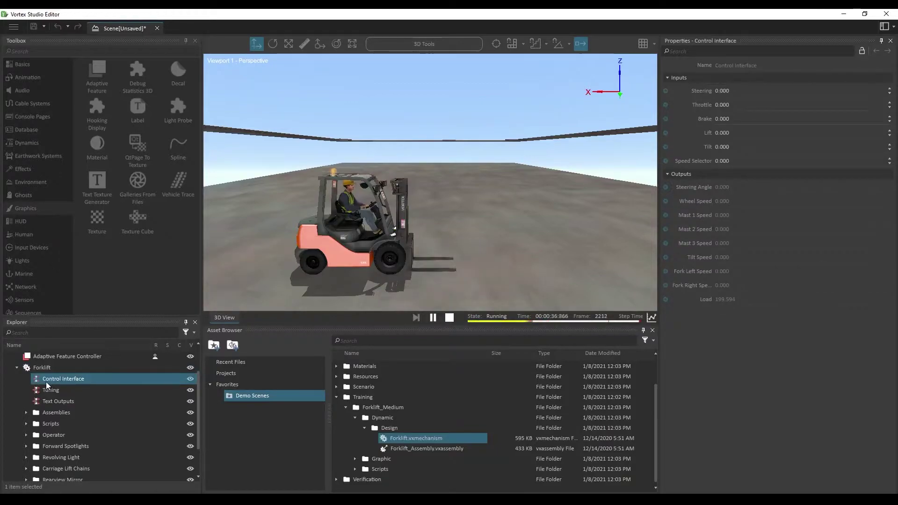
pyautogui.click(763, 92)
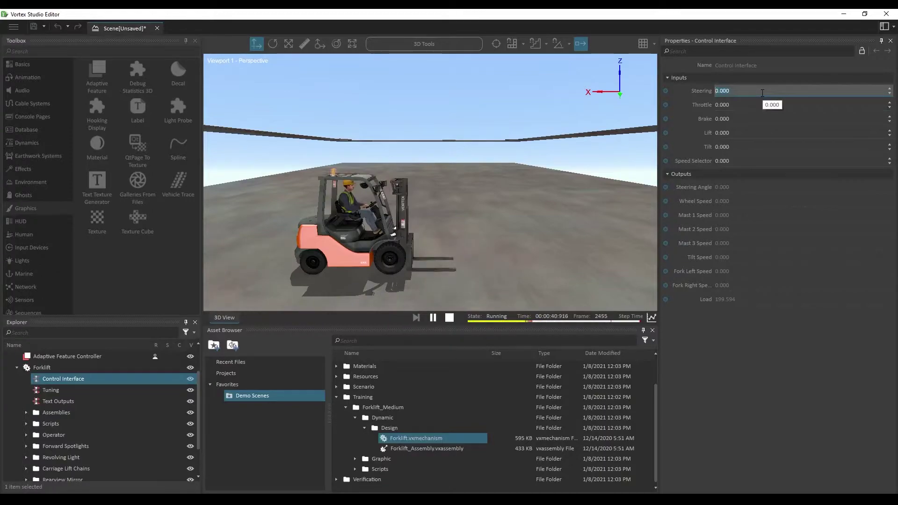
pyautogui.write('0.5')
pyautogui.press('Return')
pyautogui.moveTo(551, 192); pyautogui.dragTo(598, 218)
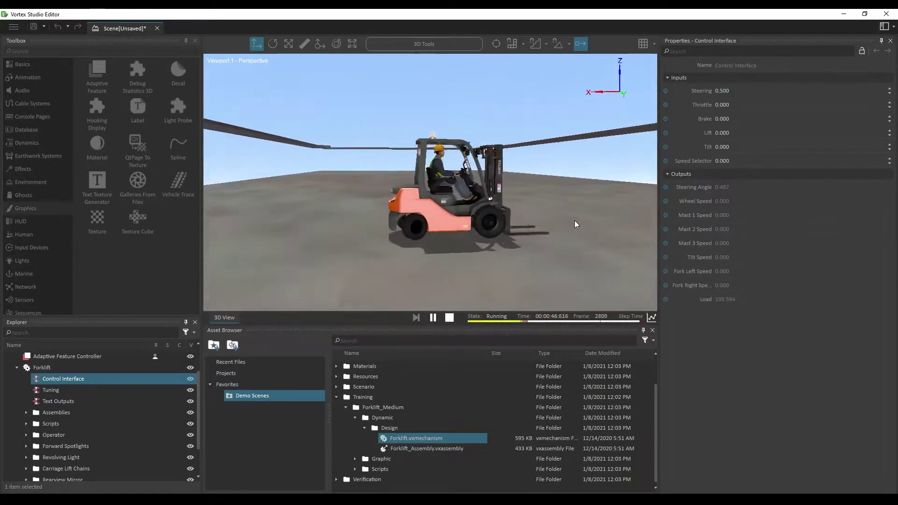
# Edit the Lift and Tilt inputs and set Speed Selector to 1
pyautogui.click(740, 133)
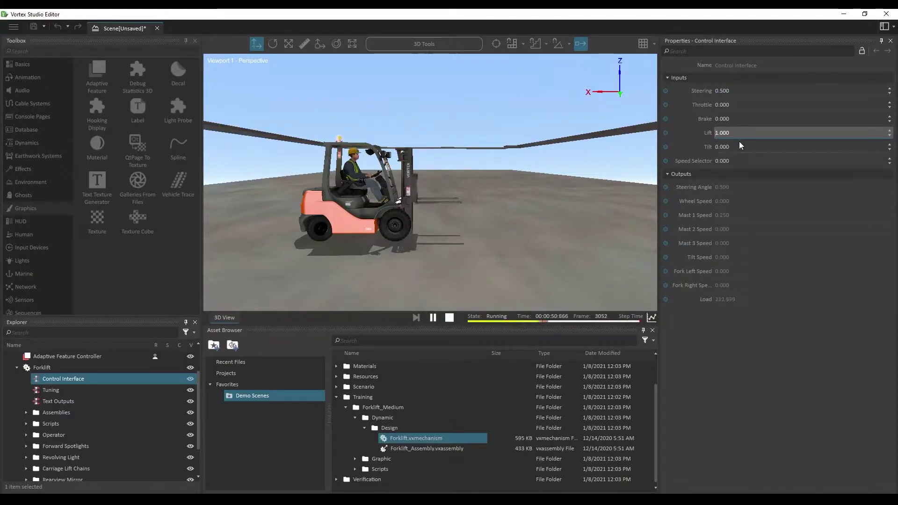
pyautogui.scroll(-1, 739, 145)
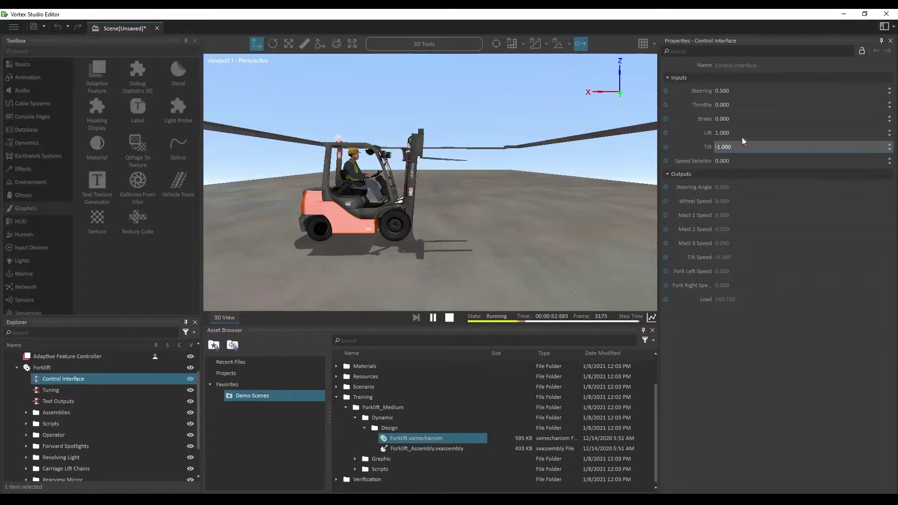
pyautogui.scroll(-1, 743, 135)
pyautogui.click(743, 148)
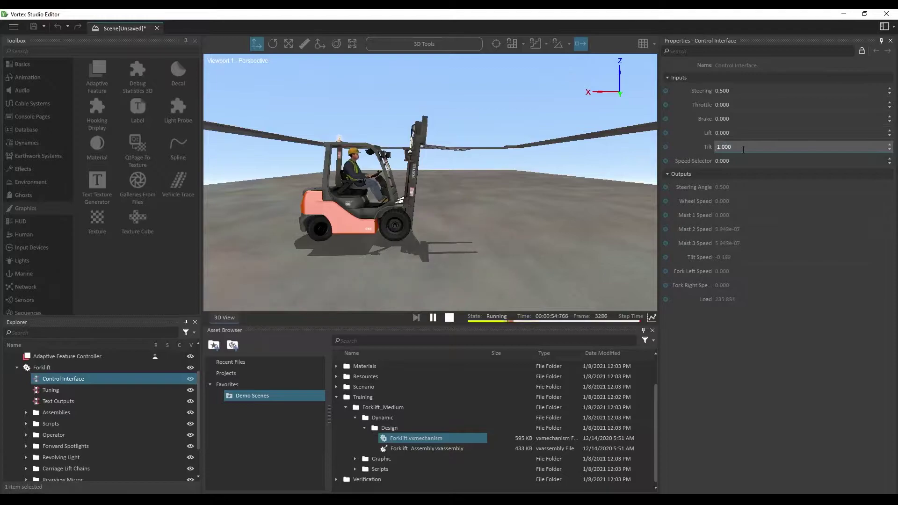
pyautogui.scroll(2, 744, 149)
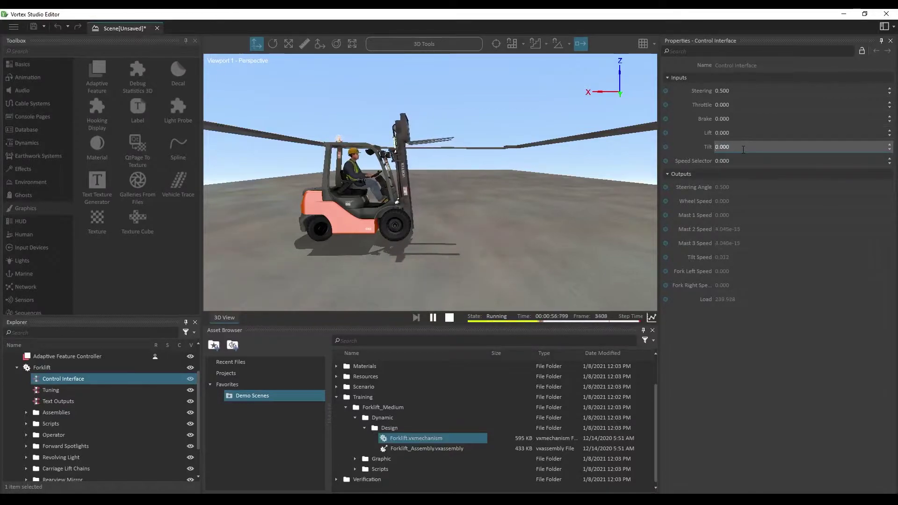
pyautogui.scroll(1, 743, 150)
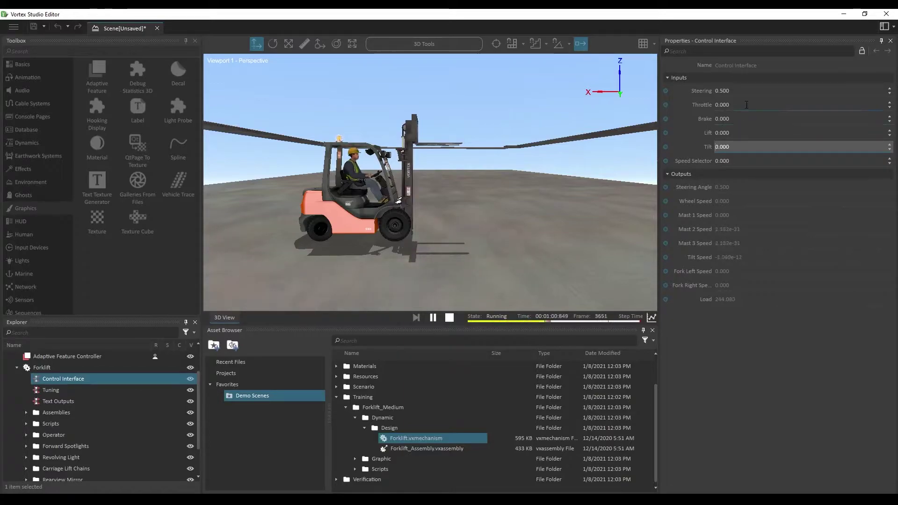
pyautogui.click(742, 163)
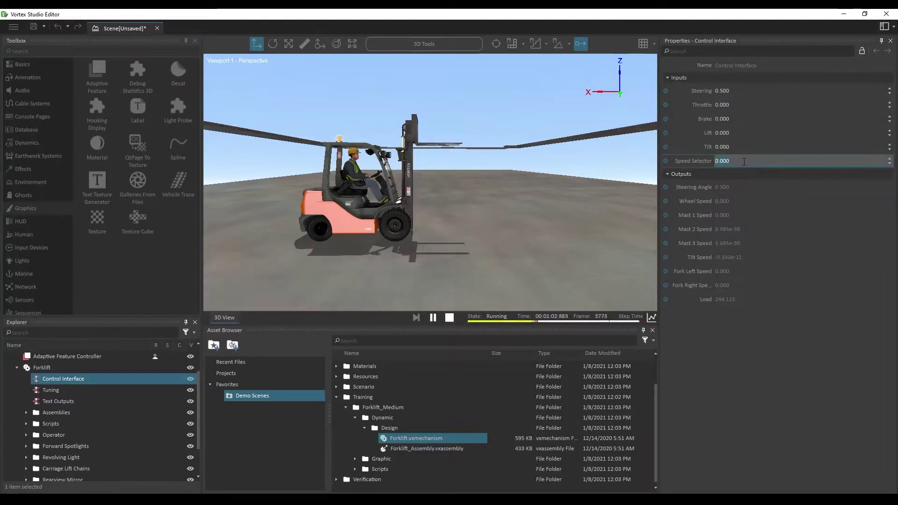
pyautogui.write('1')
# Drive forward with Throttle 0.2, straighten Steering to 0, then raise Throttle to 0.5
pyautogui.click(740, 105)
pyautogui.write('0.2')
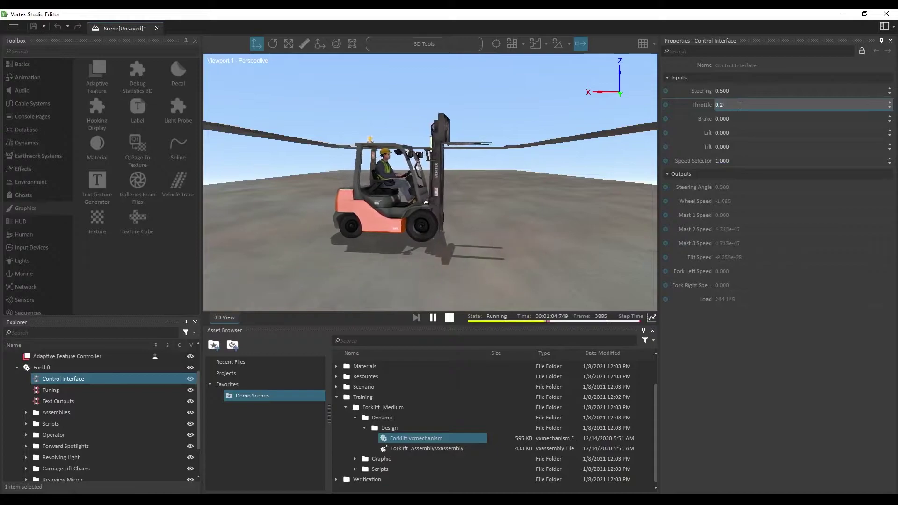
pyautogui.press('Return')
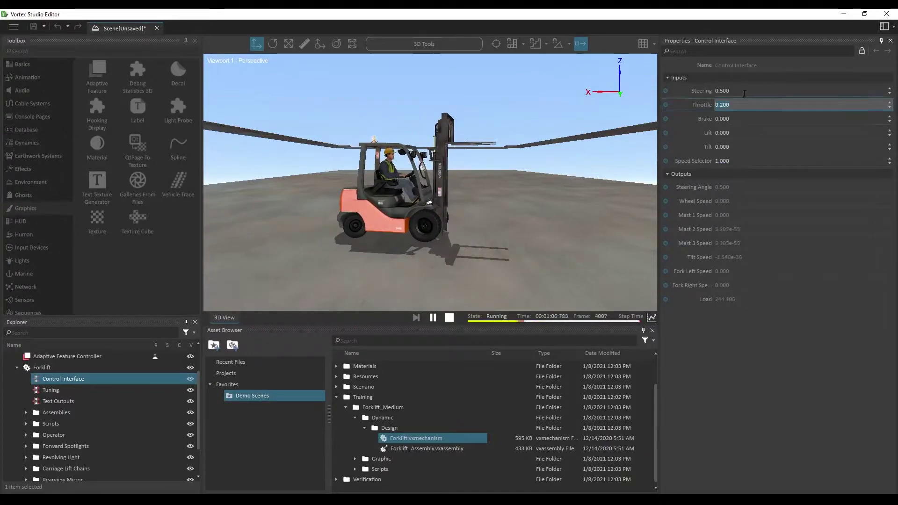
pyautogui.click(745, 92)
pyautogui.write('0')
pyautogui.press('Return')
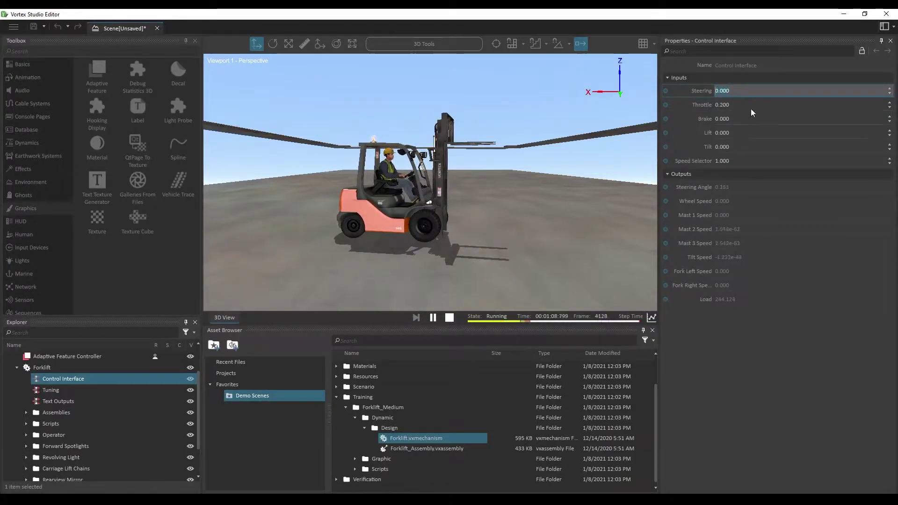
pyautogui.click(752, 105)
pyautogui.write('0.5')
pyautogui.press('Return')
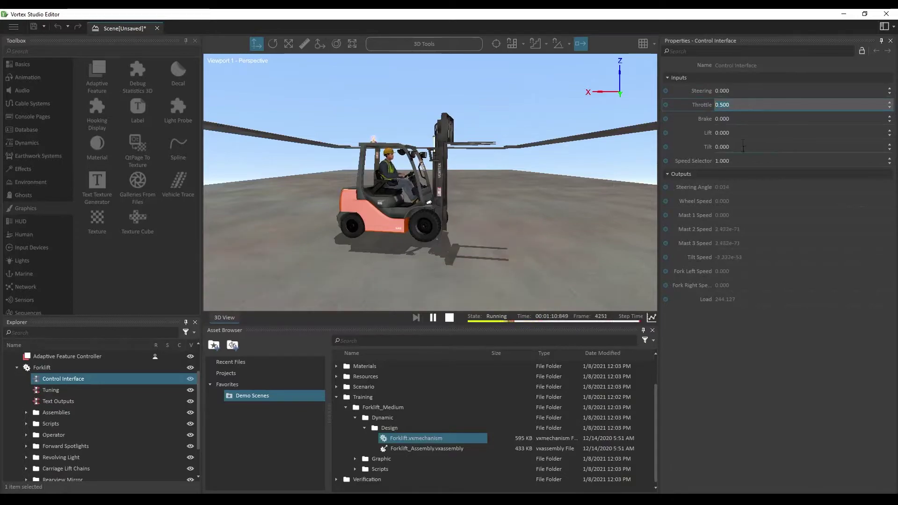
# Reverse with Throttle -2, then return Throttle to 0
pyautogui.click(749, 105)
pyautogui.press('BackSpace')
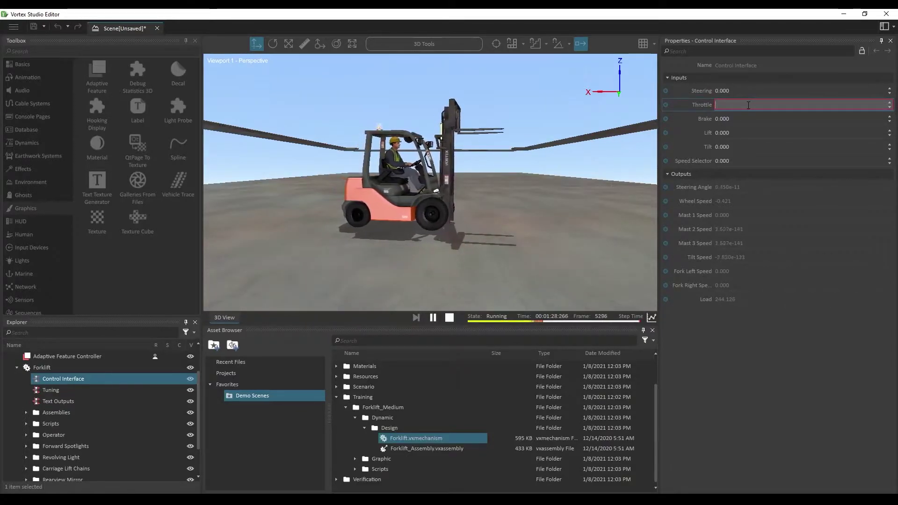
pyautogui.write('-2')
pyautogui.press('Return')
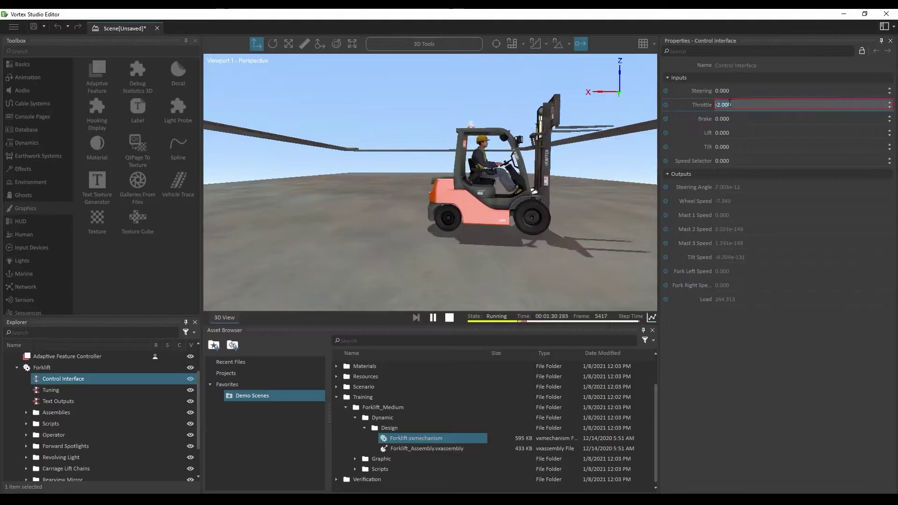
pyautogui.write('0')
pyautogui.press('Return')
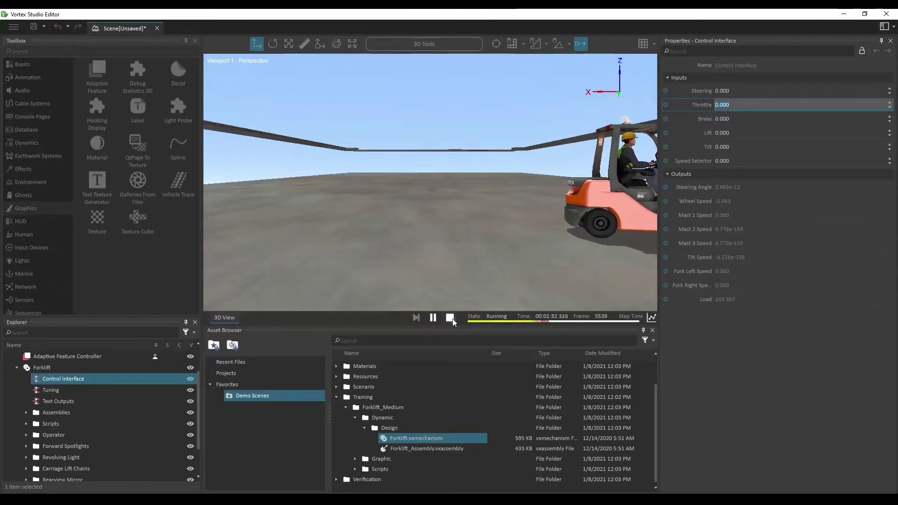
# Stop the simulation and drag the forklift along X to 11.928 m, then deselect it
pyautogui.click(449, 318)
pyautogui.click(475, 194)
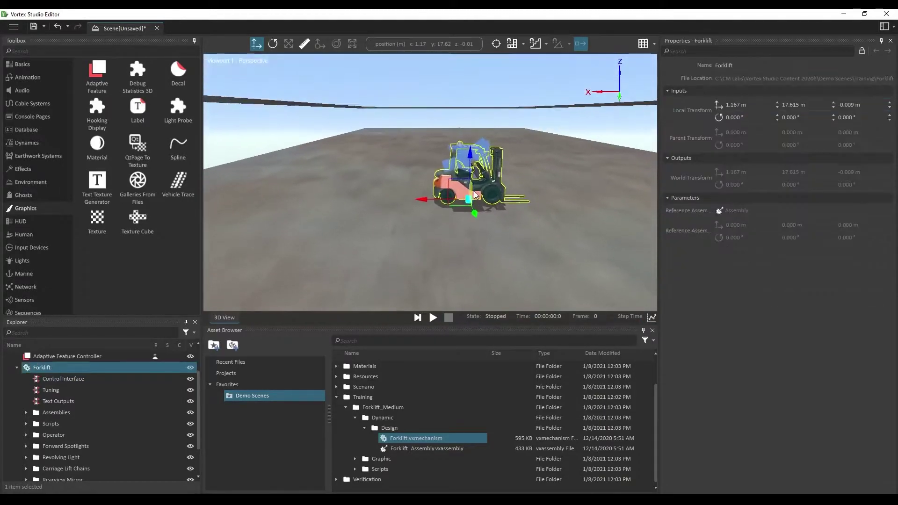
pyautogui.moveTo(475, 194); pyautogui.dragTo(282, 218)
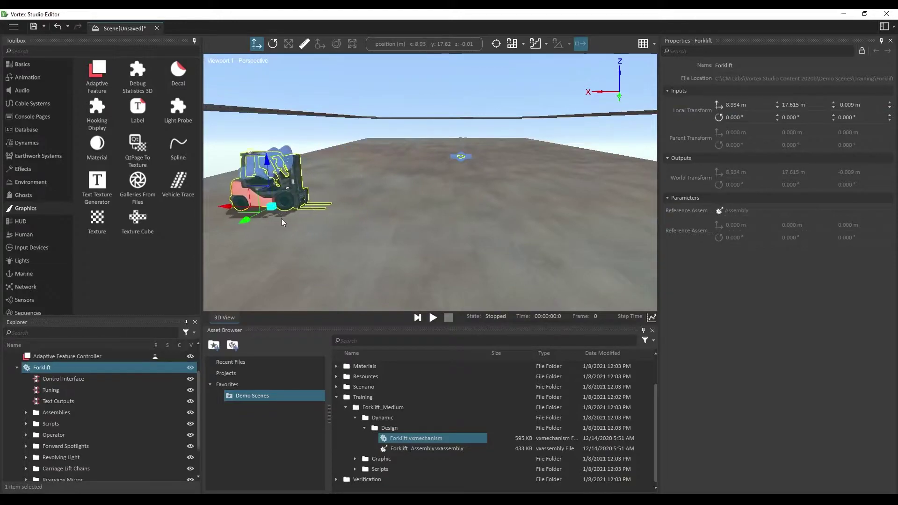
pyautogui.press('f')
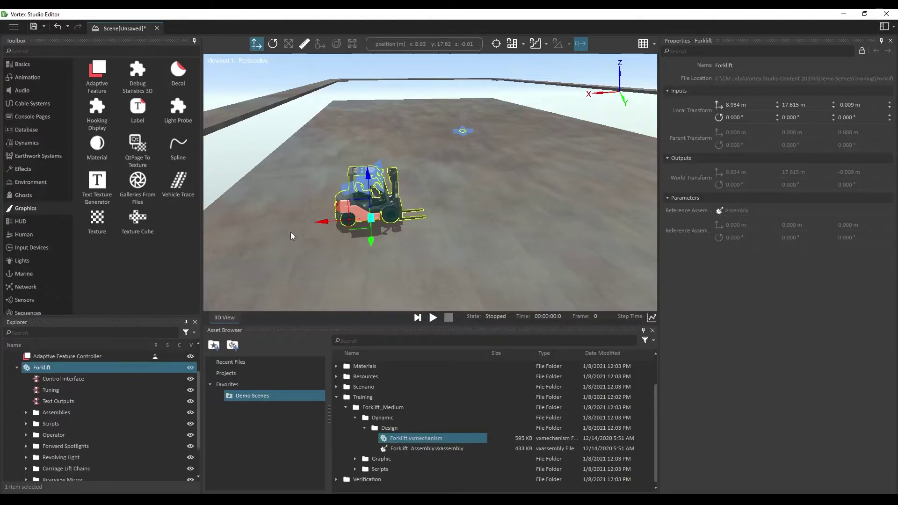
pyautogui.moveTo(321, 221); pyautogui.dragTo(239, 224)
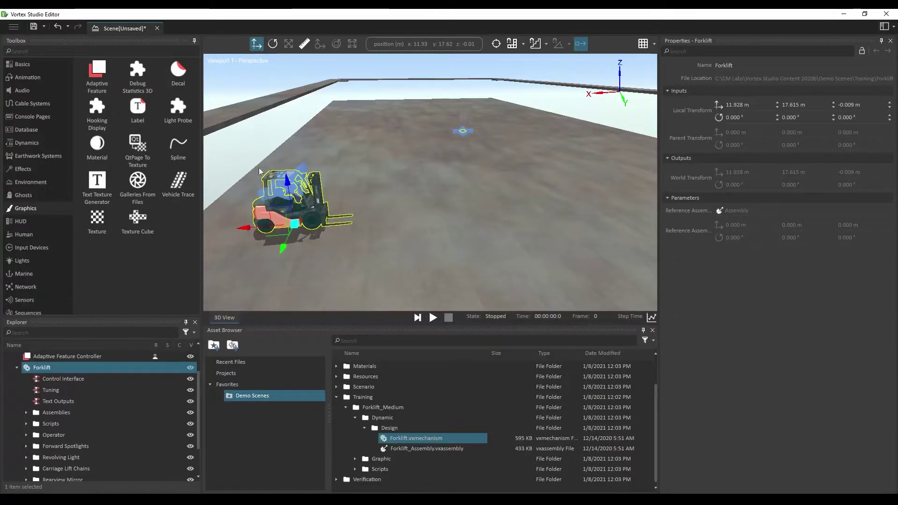
pyautogui.click(246, 140)
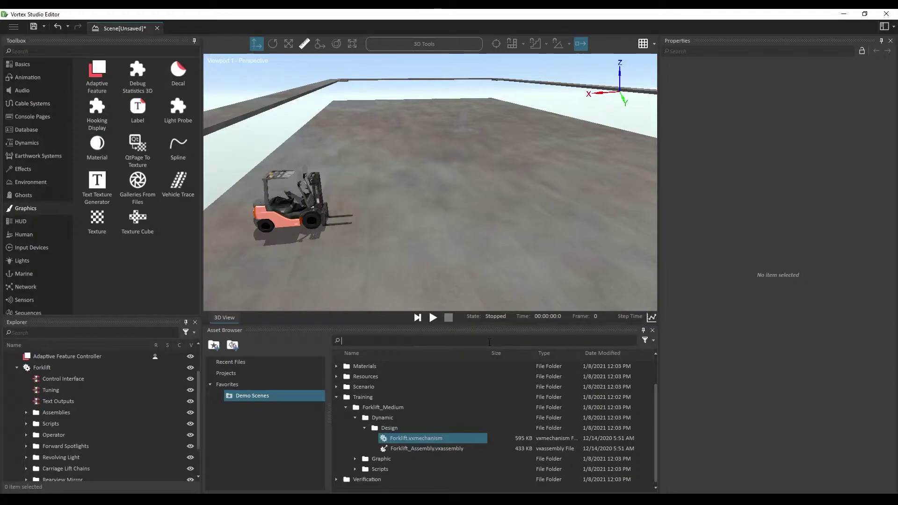
# Find Movable_Crate.vxmechanism, drop it in, and place it at 8.759, 17.573, 0.010 m
pyautogui.write('crate')
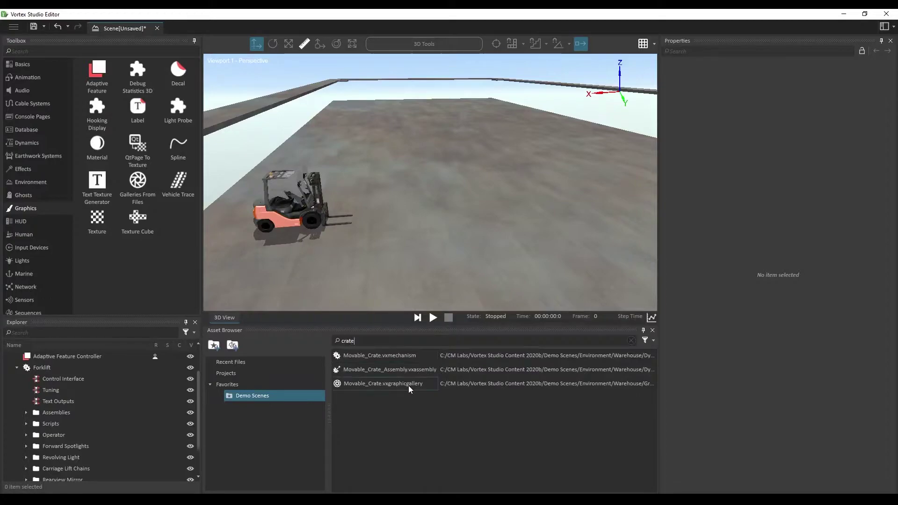
pyautogui.click(393, 356)
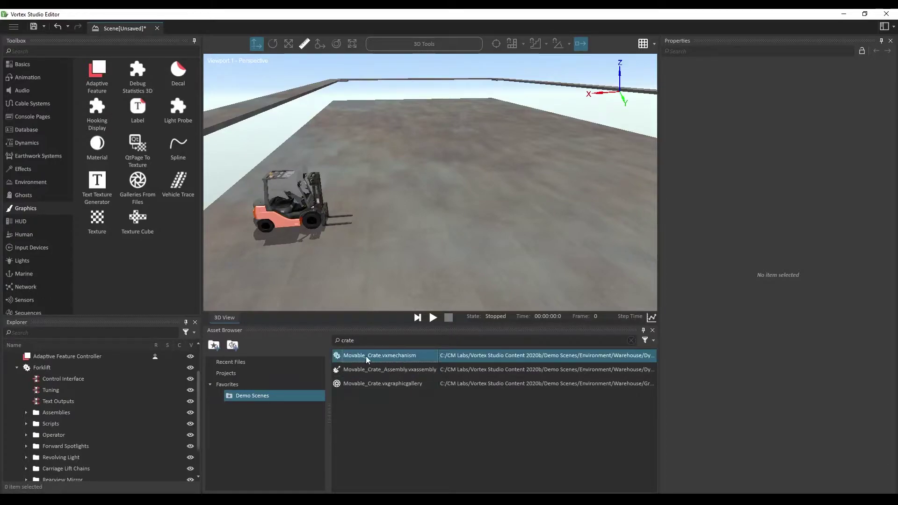
pyautogui.moveTo(367, 358)
pyautogui.mouseDown()
pyautogui.moveTo(377, 355)
pyautogui.moveTo(368, 279)
pyautogui.moveTo(341, 260)
pyautogui.moveTo(336, 293)
pyautogui.moveTo(349, 290)
pyautogui.moveTo(376, 218)
pyautogui.moveTo(369, 217)
pyautogui.mouseUp()
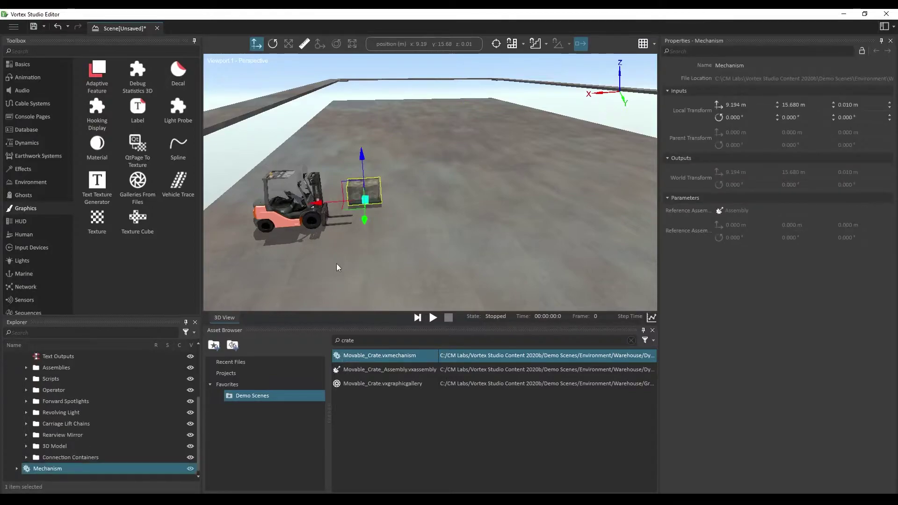
pyautogui.scroll(5, 380, 251)
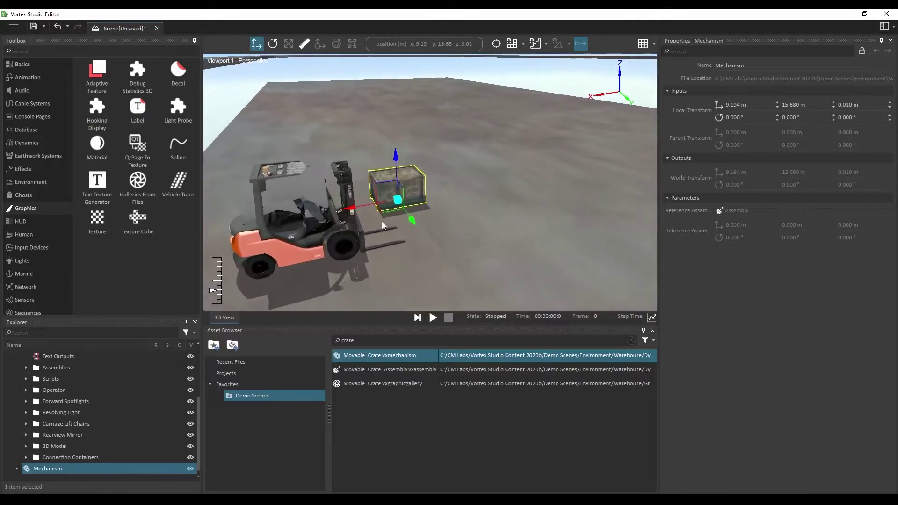
pyautogui.moveTo(380, 215); pyautogui.dragTo(456, 243)
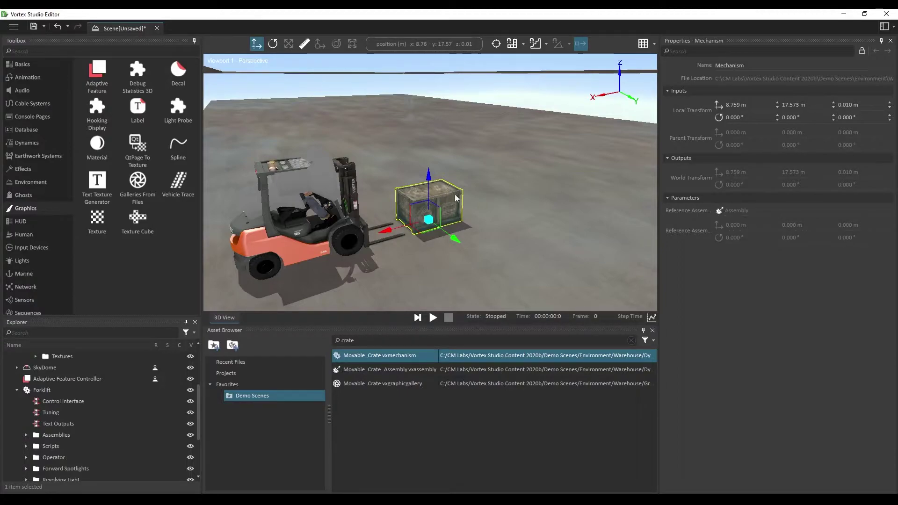
# Duplicate the crate, then duplicate the pair with Ctrl+D, forming a two-by-two block
pyautogui.rightClick(446, 210)
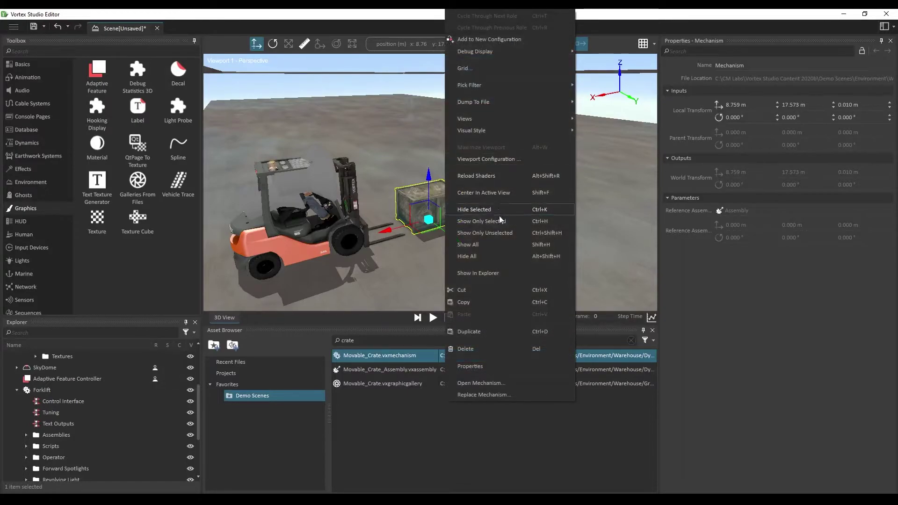
pyautogui.click(479, 328)
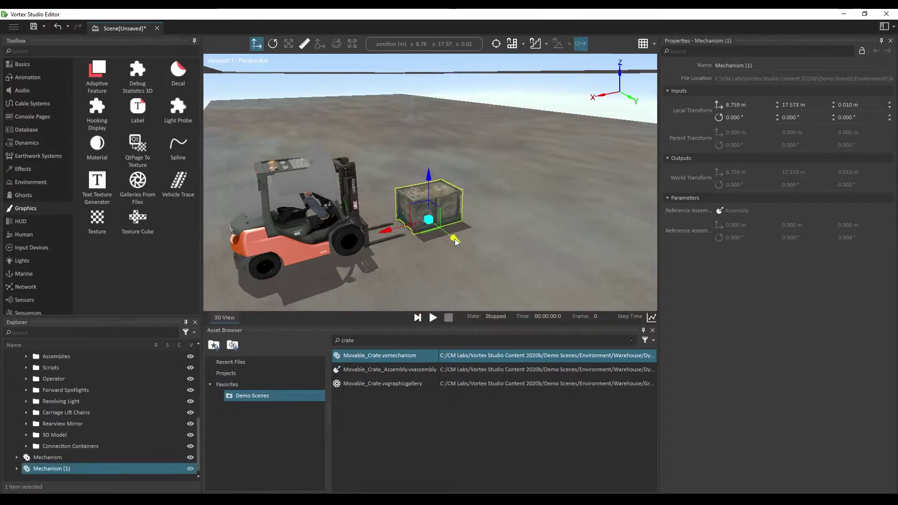
pyautogui.moveTo(455, 239); pyautogui.dragTo(493, 273)
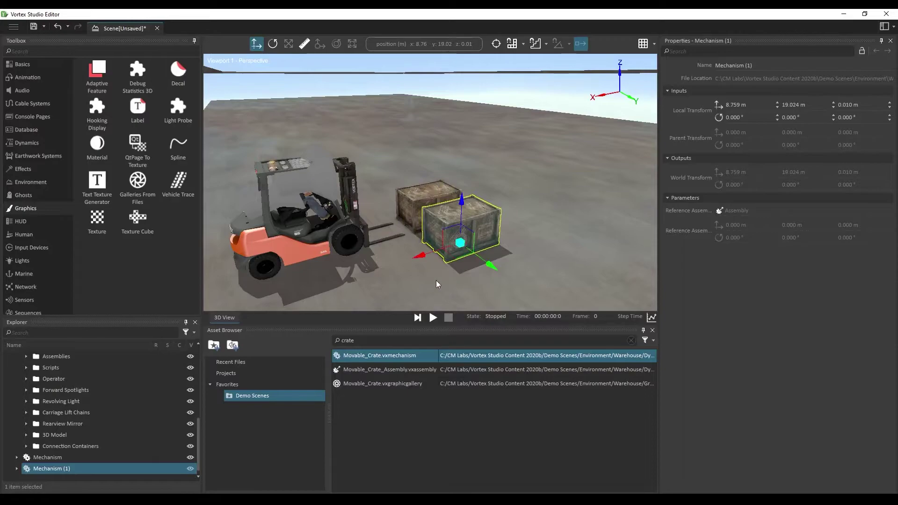
pyautogui.keyDown('ctrl'); pyautogui.click(431, 205); pyautogui.keyUp('ctrl')
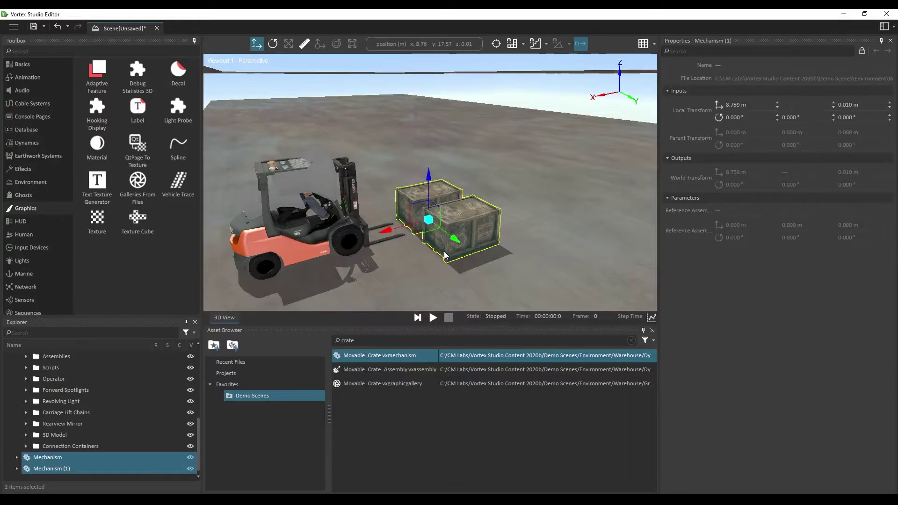
pyautogui.hotkey('ctrl', 'd')
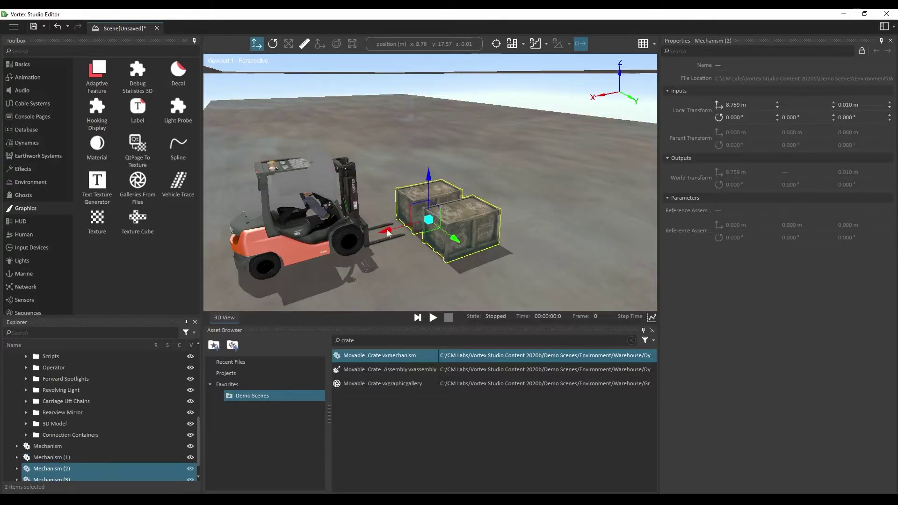
pyautogui.moveTo(387, 237); pyautogui.dragTo(446, 215)
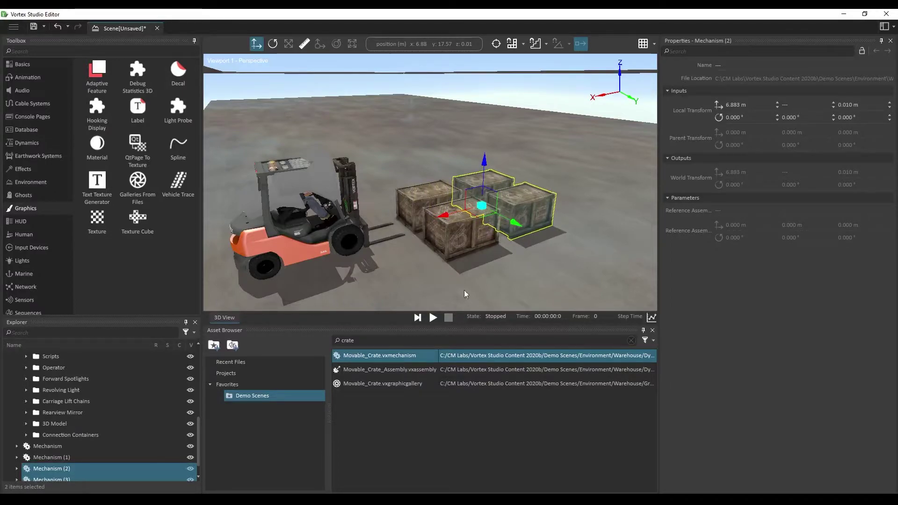
# Select all four crates in the Explorer and slide them up against the forks
pyautogui.scroll(-1, 79, 435)
pyautogui.click(52, 434)
pyautogui.click(56, 446)
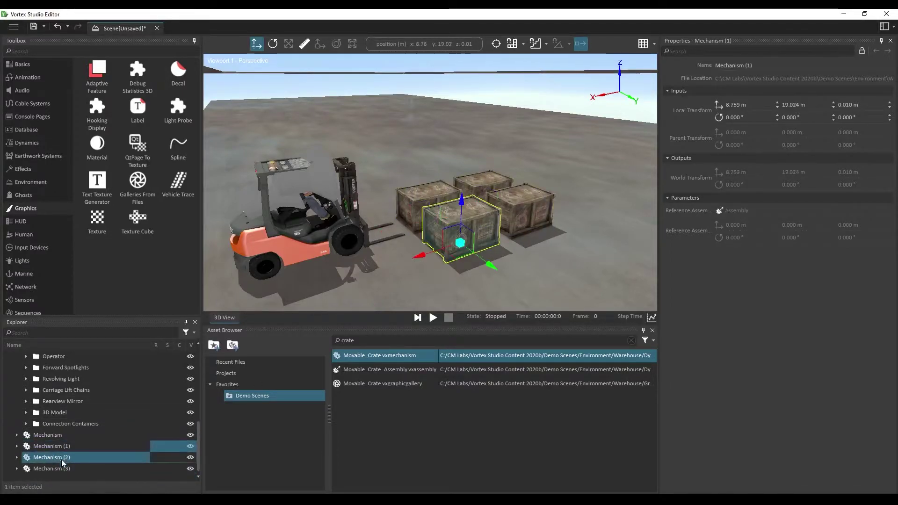
pyautogui.click(69, 469)
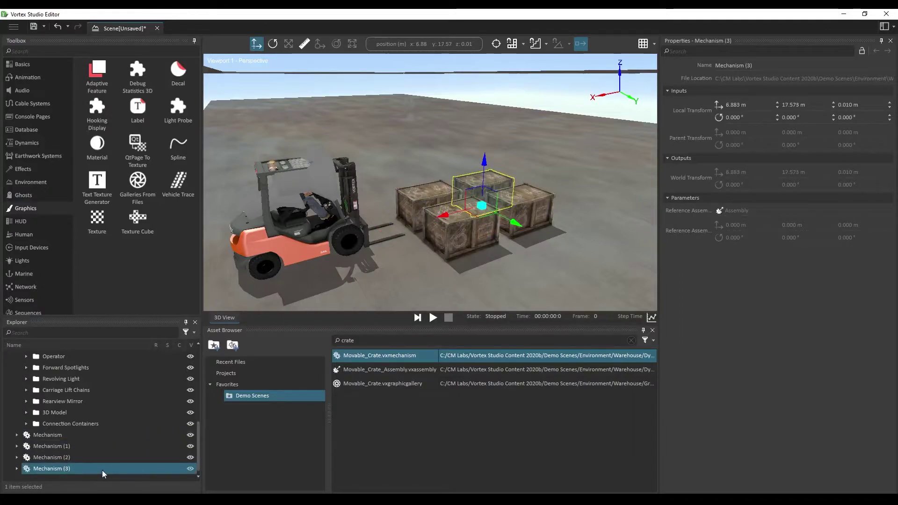
pyautogui.keyDown('shift'); pyautogui.click(70, 435); pyautogui.keyUp('shift')
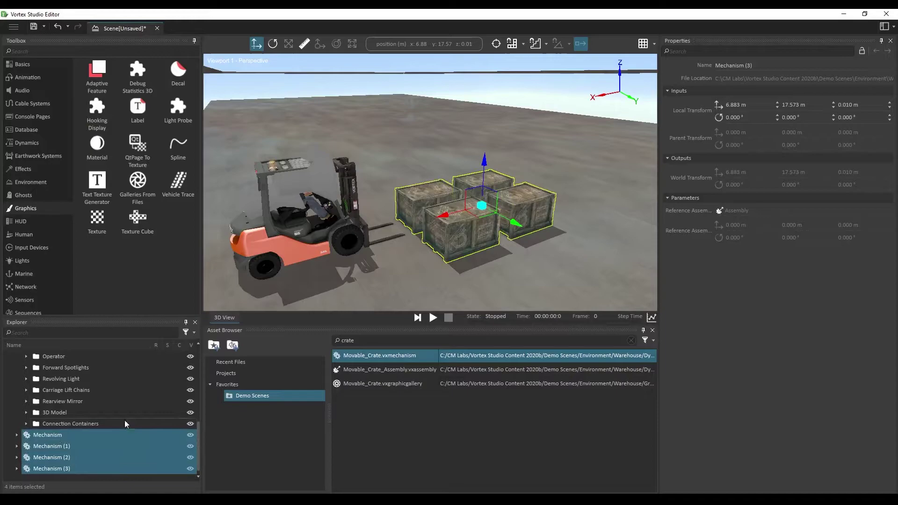
pyautogui.moveTo(487, 214); pyautogui.dragTo(453, 200)
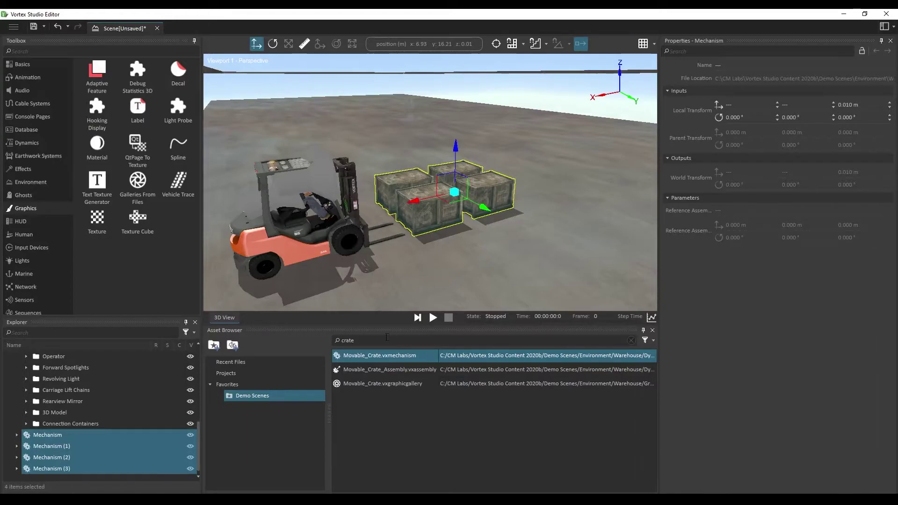
# Search the Asset Browser for 'shel' and drop Shelving_Units.vxmechanism into the scene
pyautogui.moveTo(387, 337); pyautogui.dragTo(265, 349)
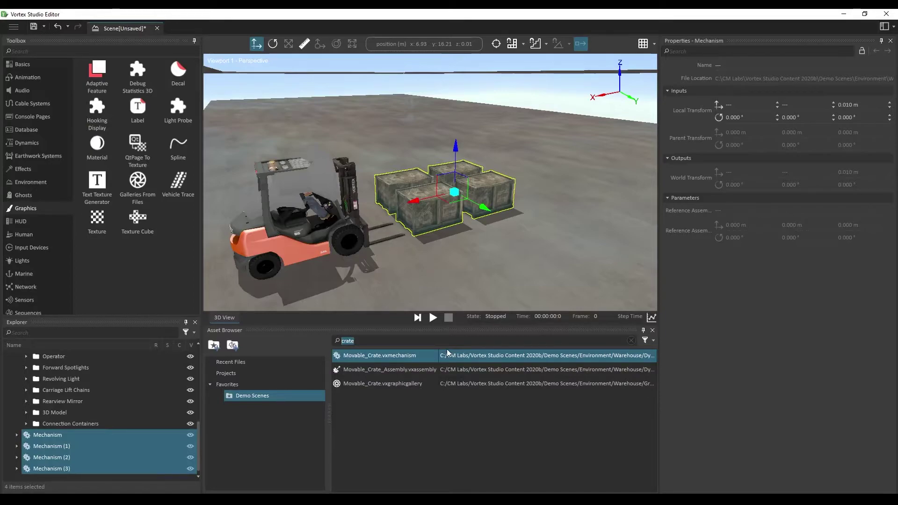
pyautogui.write('shel')
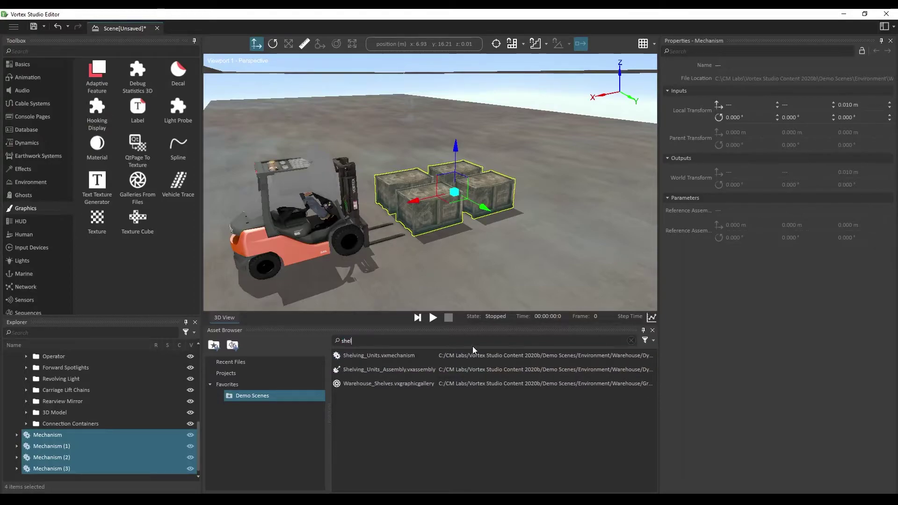
pyautogui.moveTo(388, 356); pyautogui.dragTo(492, 152)
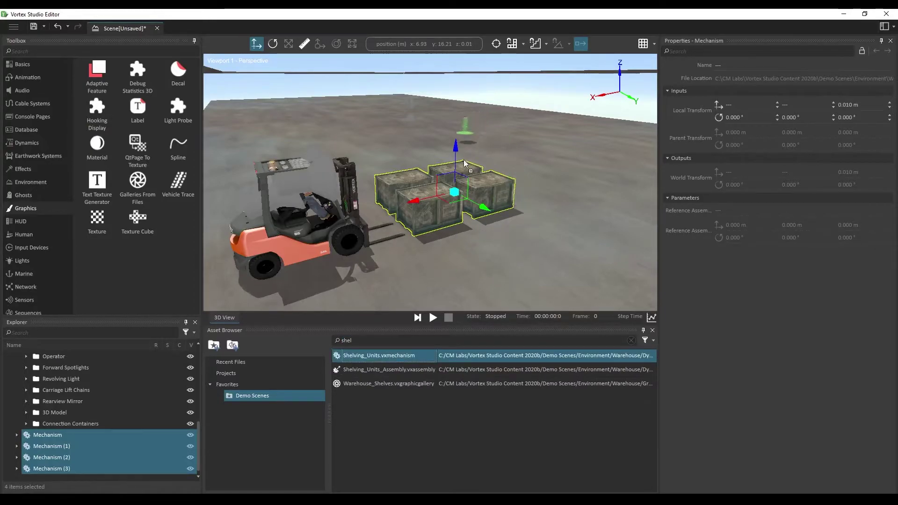
pyautogui.moveTo(555, 148); pyautogui.dragTo(558, 142)
# Slide the shelving units across the floor to about -9.664, -10.948, 0.013 m beside the forklift
pyautogui.scroll(-5, 526, 189)
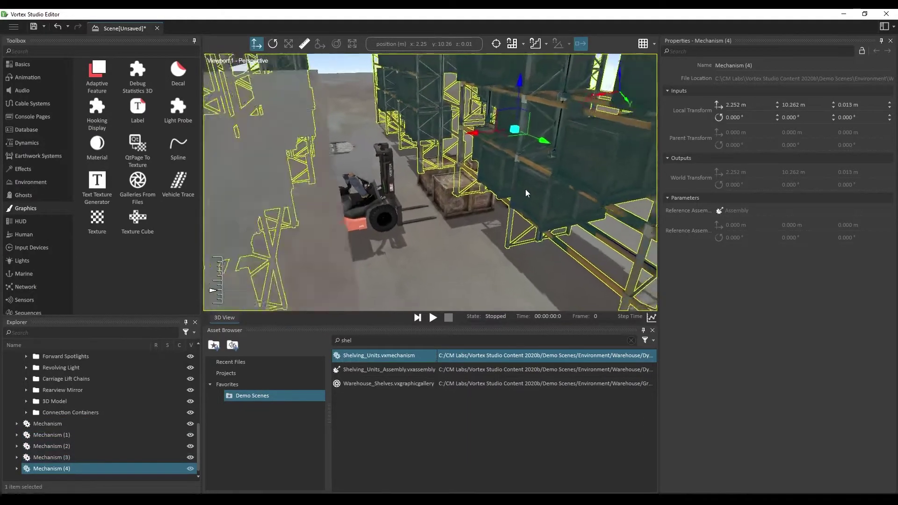
pyautogui.moveTo(526, 193); pyautogui.dragTo(473, 160, button='middle')
pyautogui.scroll(-3, 456, 198)
pyautogui.moveTo(492, 161); pyautogui.dragTo(608, 153)
pyautogui.scroll(-2, 605, 155)
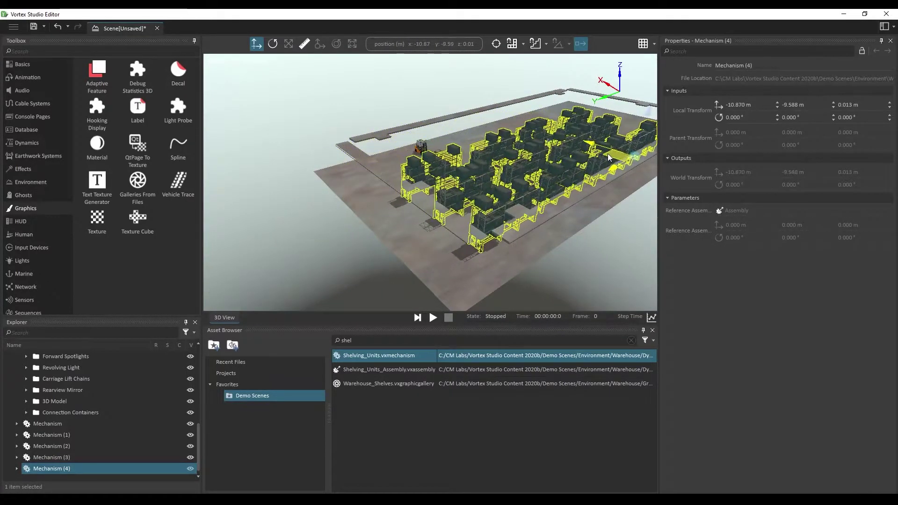
pyautogui.moveTo(607, 153); pyautogui.dragTo(198, 158, button='middle')
pyautogui.moveTo(448, 143); pyautogui.dragTo(439, 139)
pyautogui.scroll(3, 382, 243)
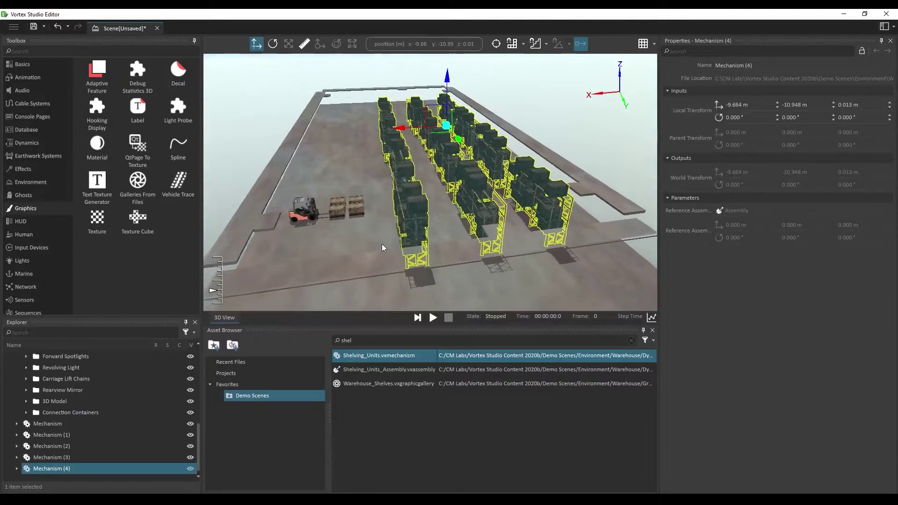
pyautogui.scroll(5, 385, 247)
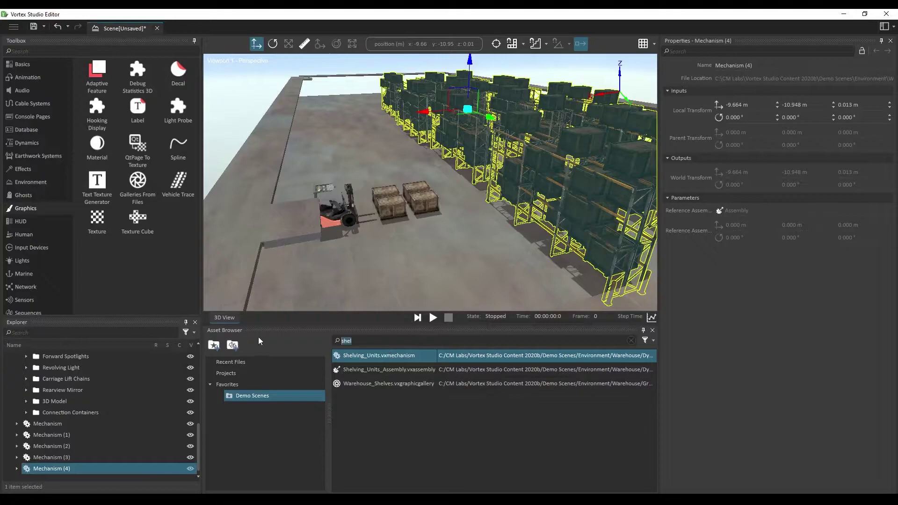
# Drop Warehouse.vxmechanism from a 'warehou' search into the scene and inspect its front and interior
pyautogui.write('wa')
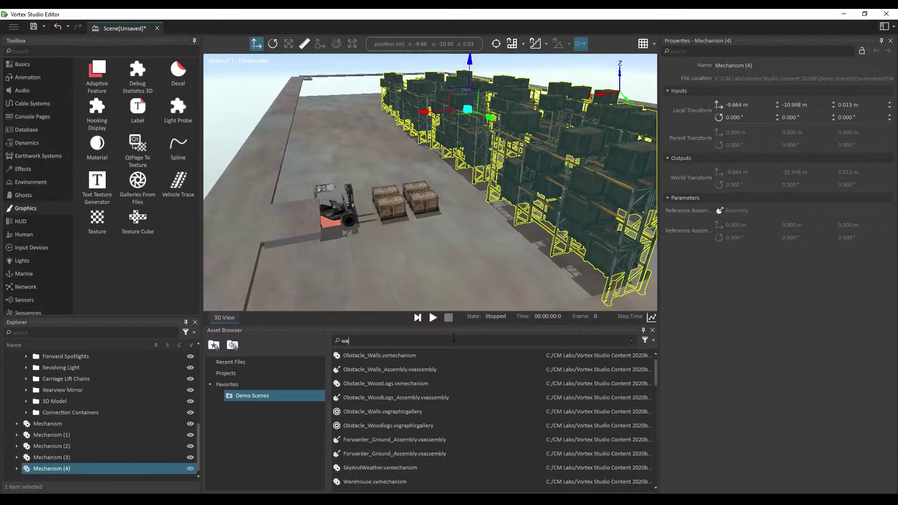
pyautogui.write('rehou')
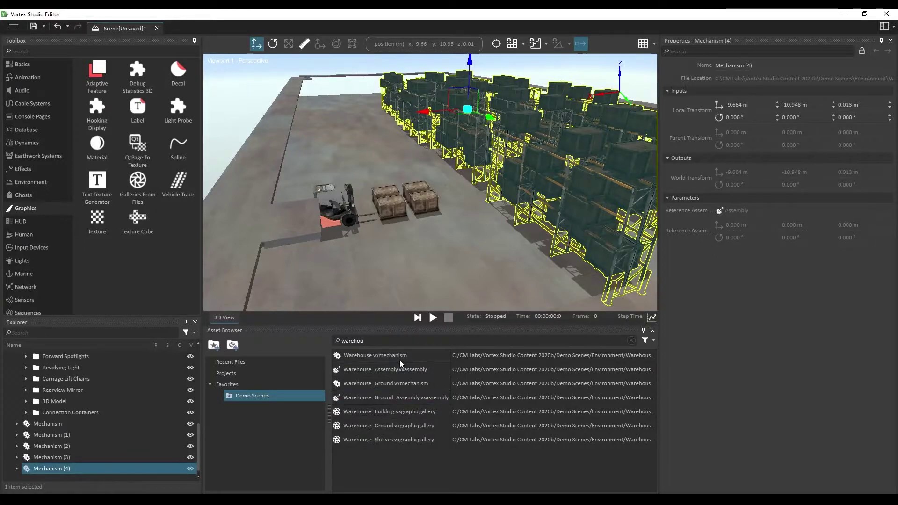
pyautogui.moveTo(398, 358); pyautogui.dragTo(454, 213)
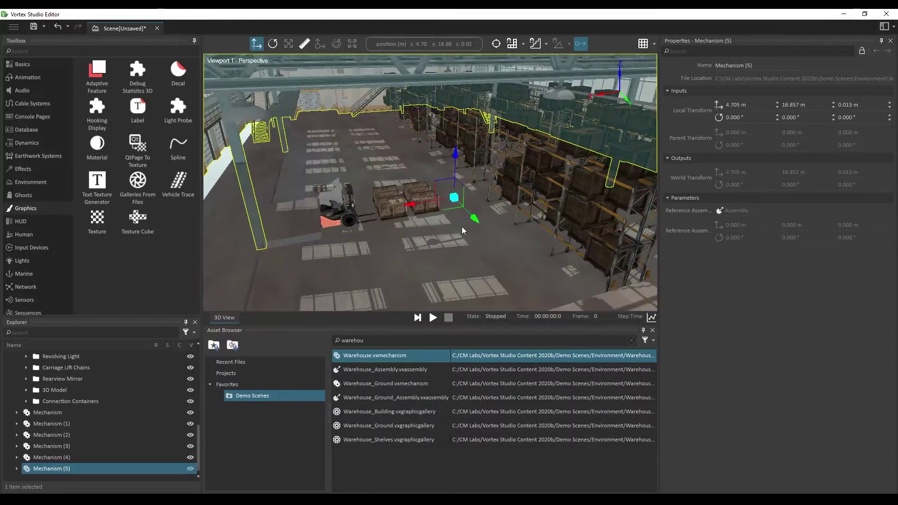
pyautogui.scroll(-10, 417, 255)
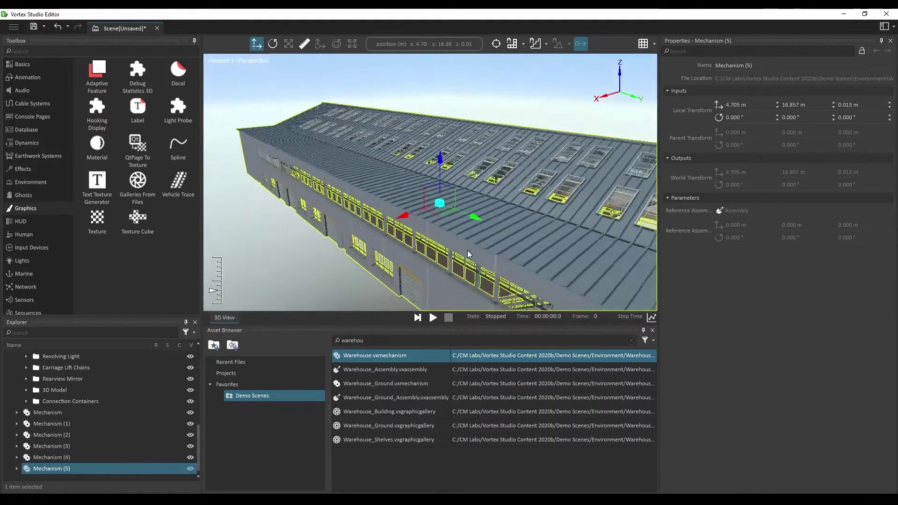
pyautogui.moveTo(456, 261); pyautogui.dragTo(510, 247, button='middle')
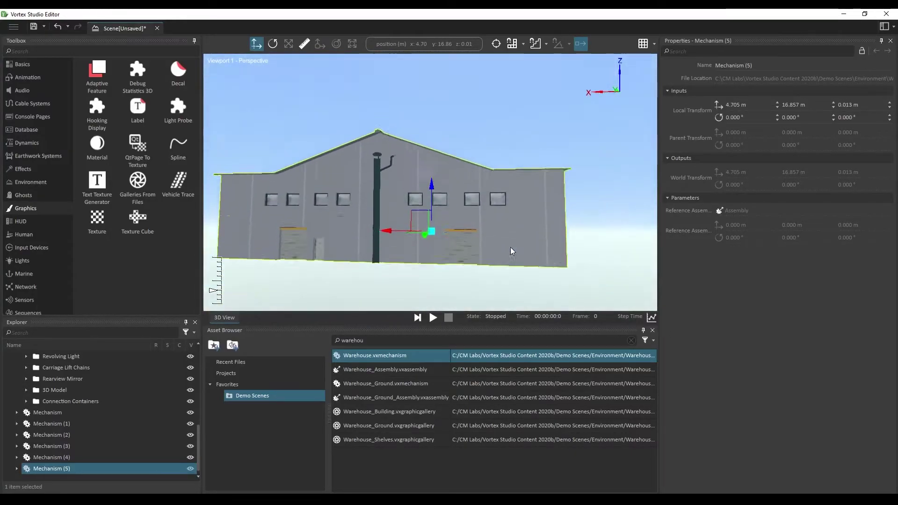
pyautogui.scroll(3, 510, 247)
pyautogui.scroll(8, 488, 254)
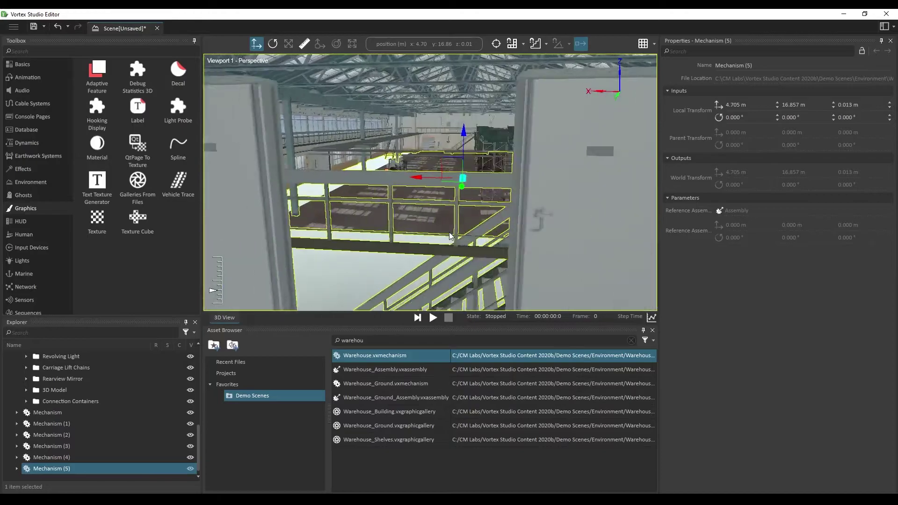
pyautogui.moveTo(449, 232); pyautogui.dragTo(365, 262, button='middle')
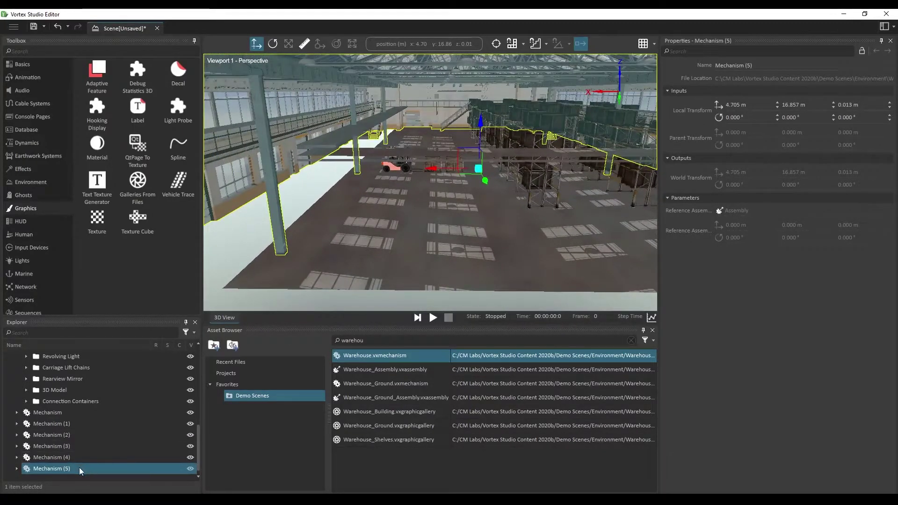
pyautogui.click(753, 105)
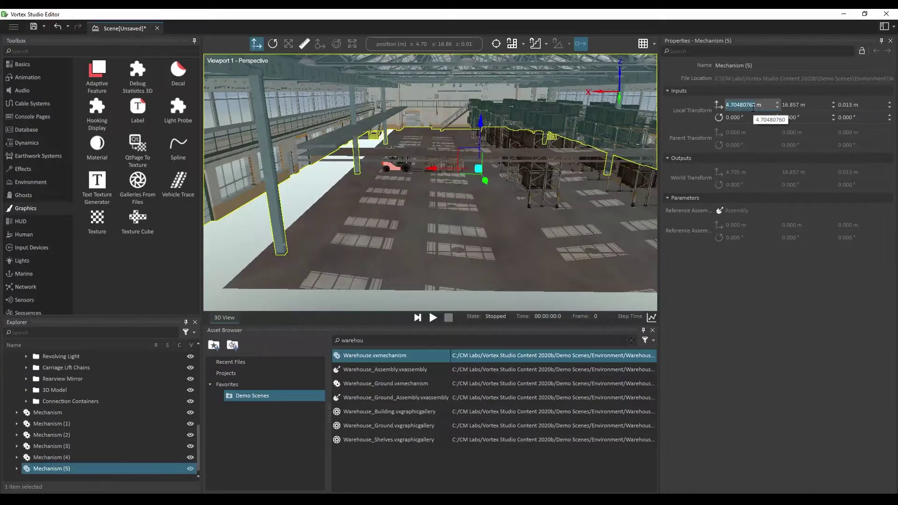
# Set the warehouse Local Transform position to 0, 0, 0 m and check it encloses the forklift
pyautogui.write('0')
pyautogui.press('Tab')
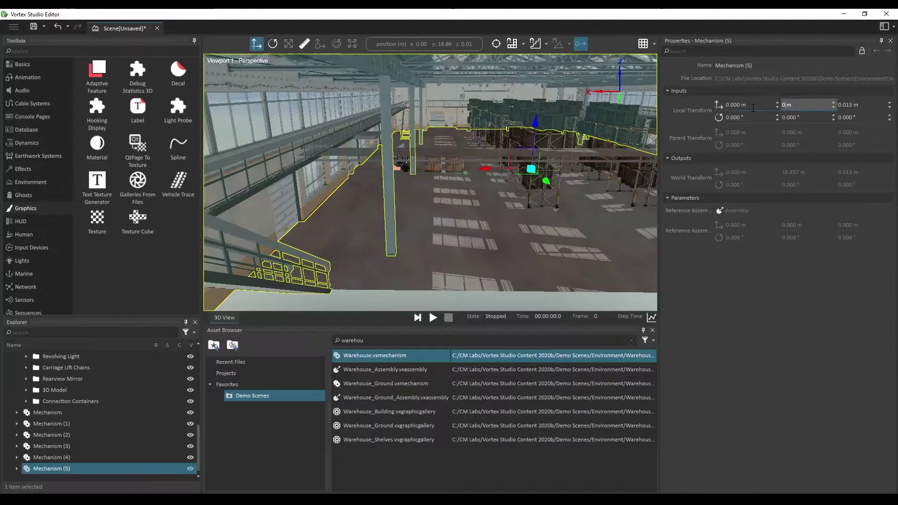
pyautogui.write('0')
pyautogui.press('Tab')
pyautogui.write('0')
pyautogui.press('Tab')
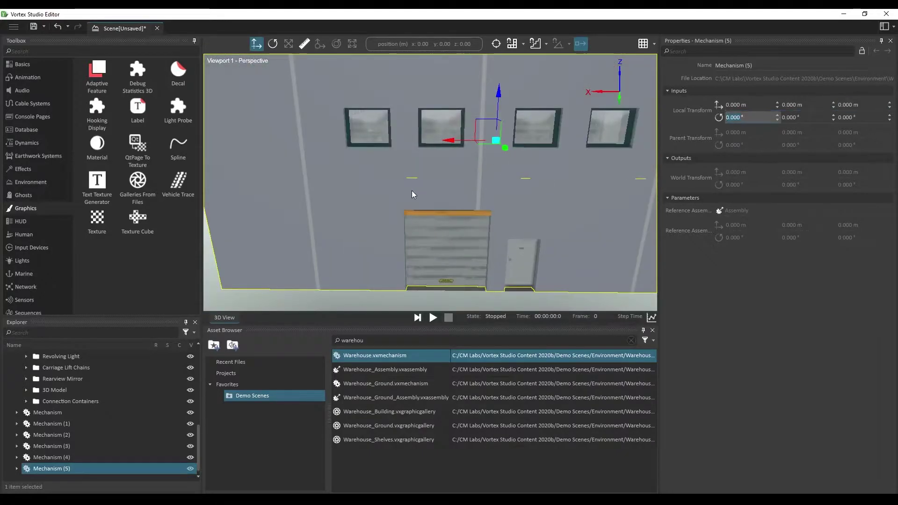
pyautogui.scroll(-5, 440, 204)
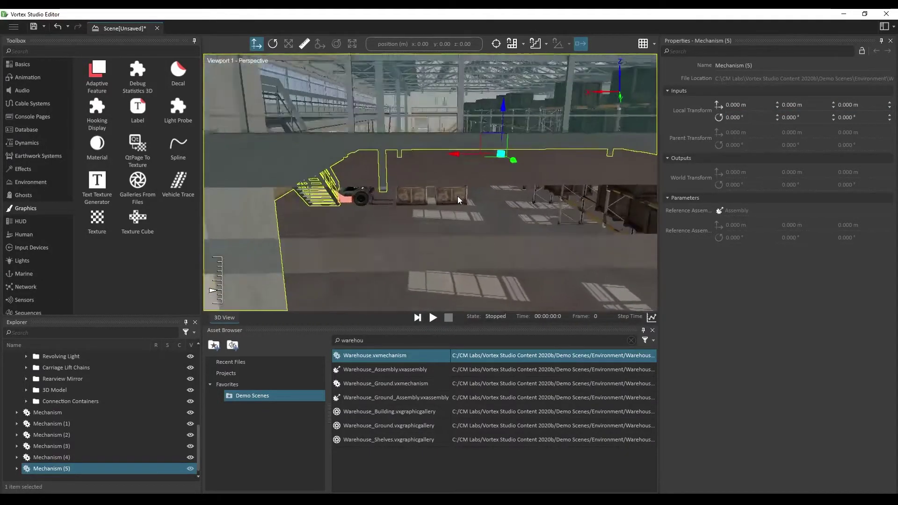
pyautogui.moveTo(458, 195); pyautogui.dragTo(501, 190, button='middle')
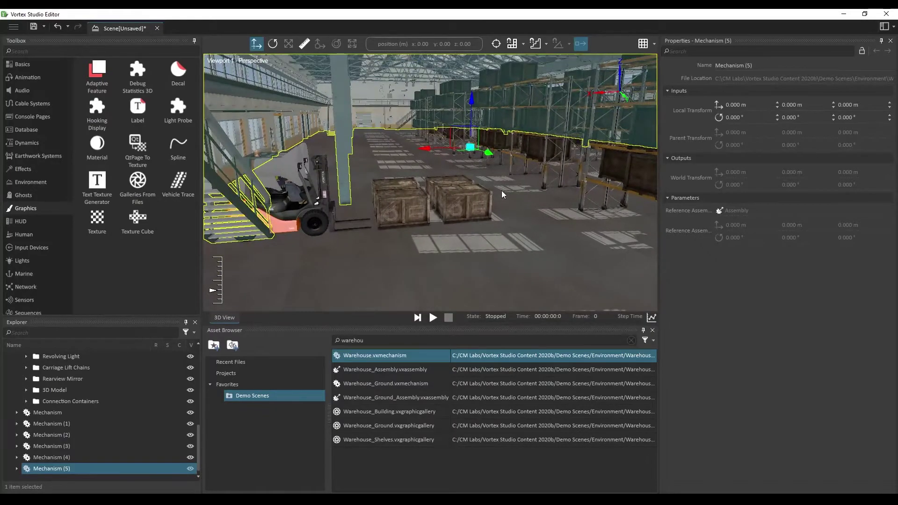
# Rename Mechanism (5) to 'Warehouse' and Mechanism (4) to 'Shelving Units'
pyautogui.doubleClick(92, 469)
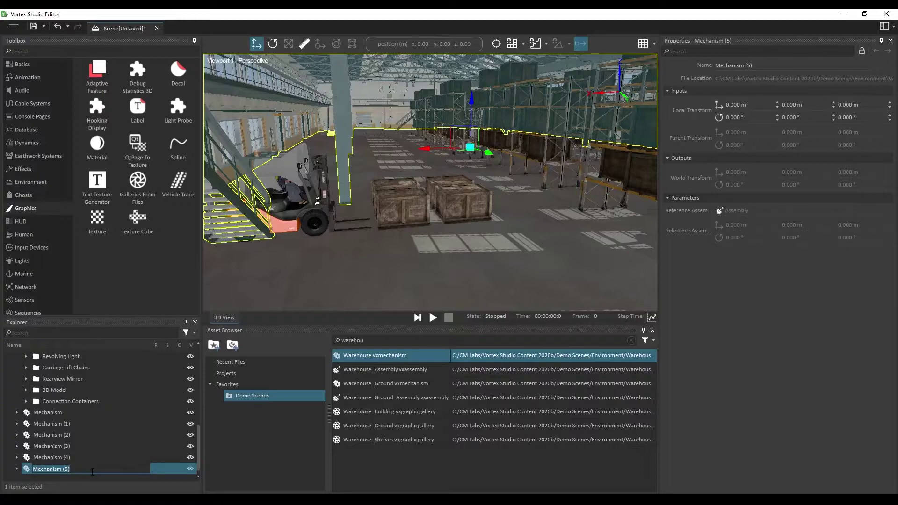
pyautogui.write('Warehous')
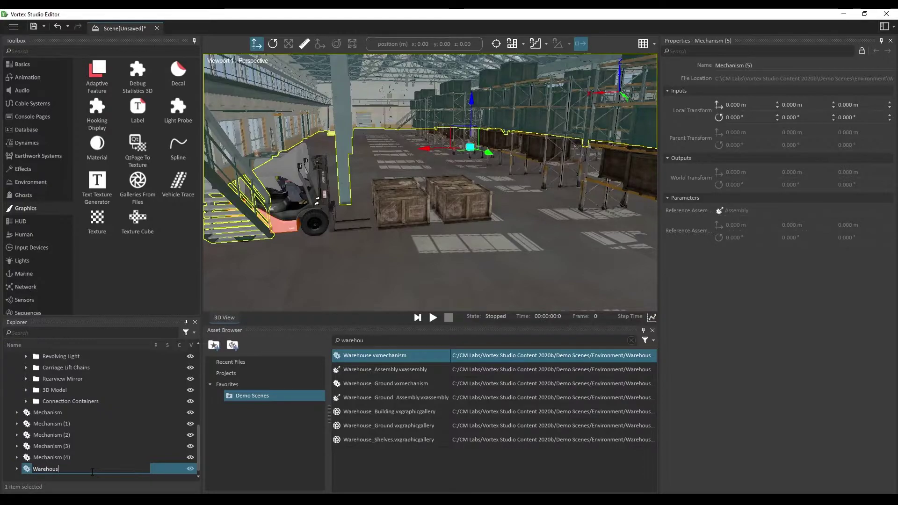
pyautogui.write('e')
pyautogui.press('Return')
pyautogui.press('Up')
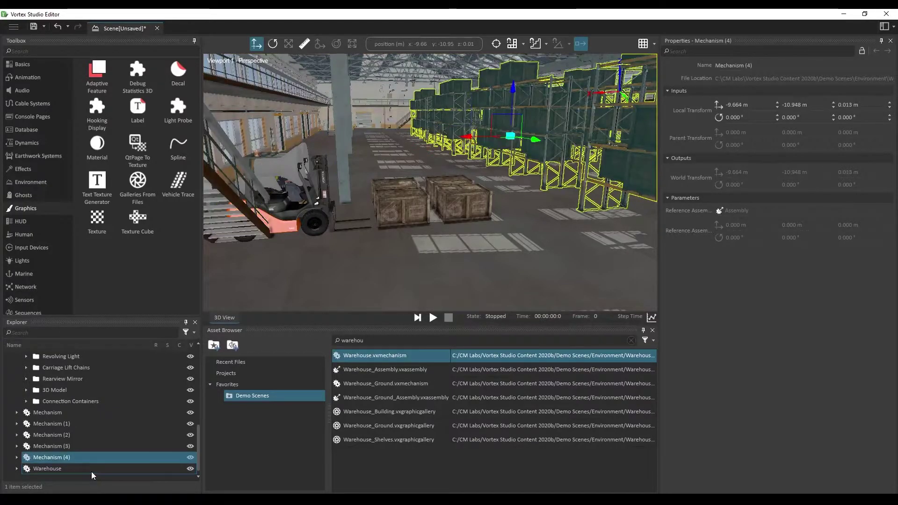
pyautogui.press('F2')
pyautogui.write('Shel')
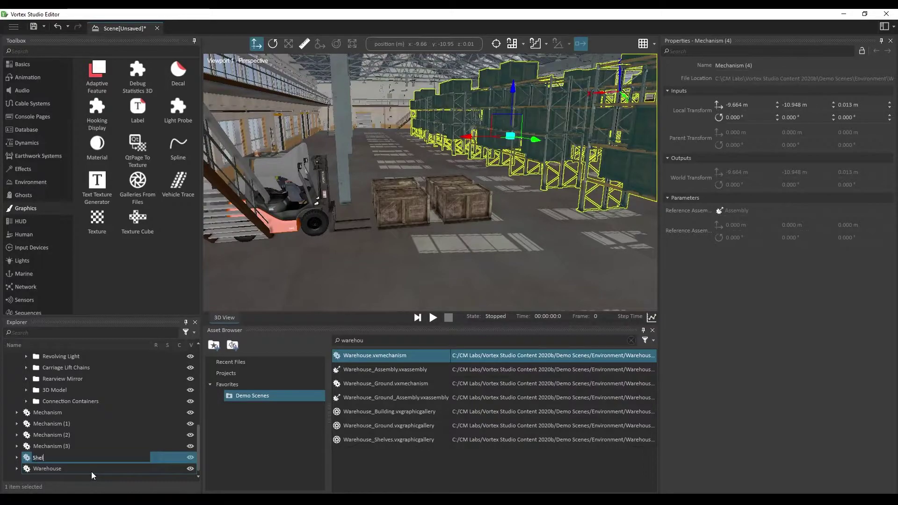
pyautogui.write('ving Units')
pyautogui.press('Return')
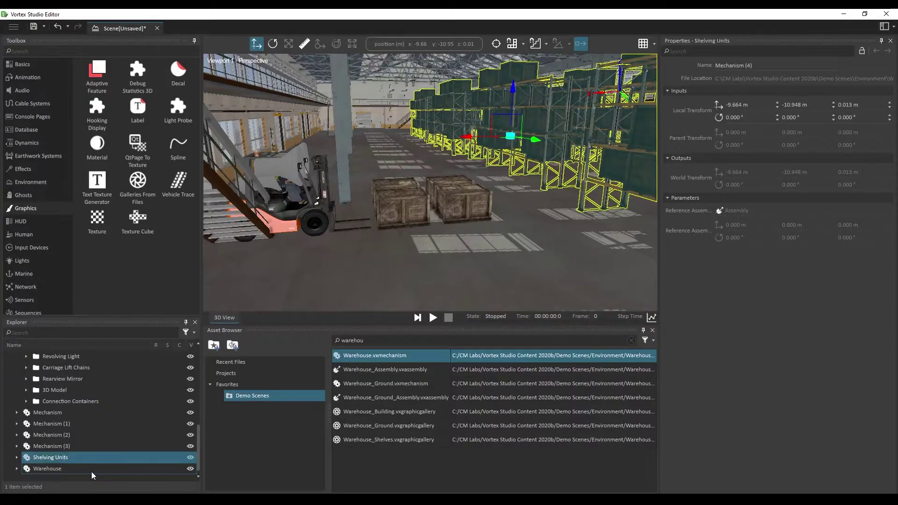
# Rename Mechanism (3) to 'Crate 4' and Mechanism (2) to 'Crate 3'
pyautogui.press('Up')
pyautogui.press('F2')
pyautogui.write('C')
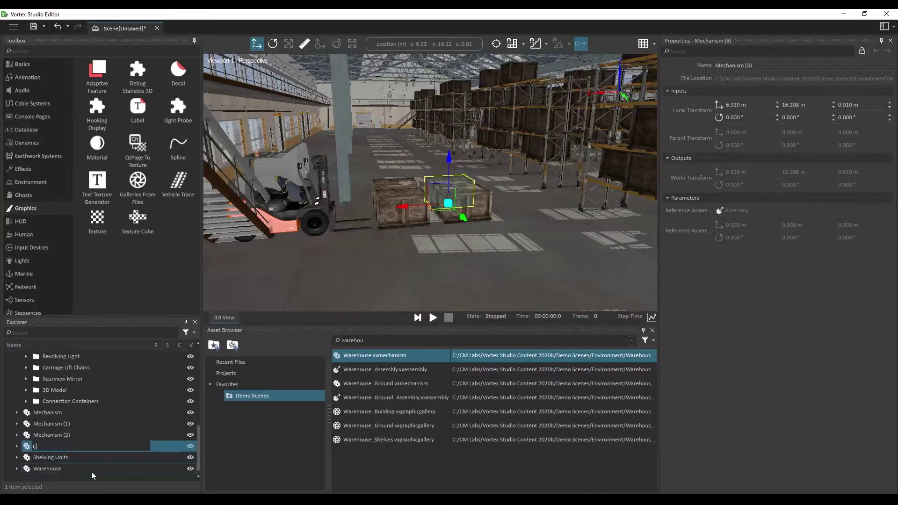
pyautogui.write('rate 4')
pyautogui.press('Return')
pyautogui.press('Up')
pyautogui.press('F2')
pyautogui.write('Crate')
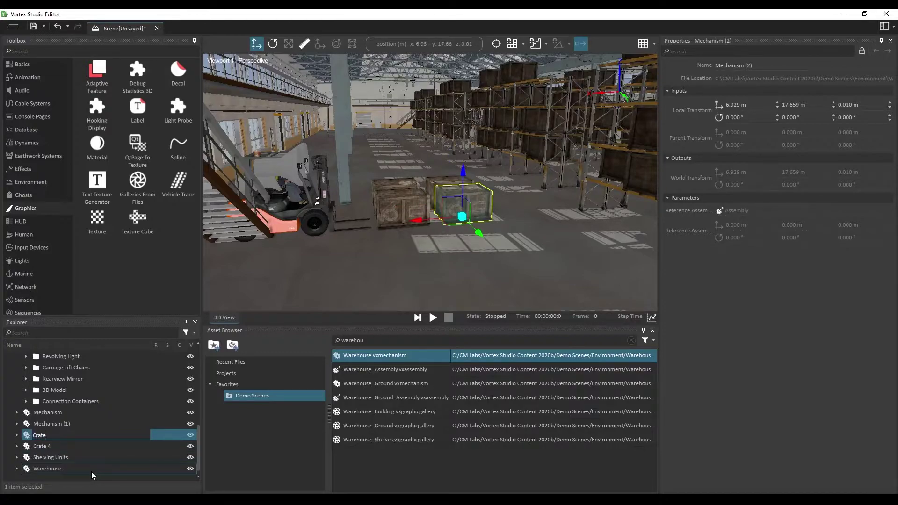
pyautogui.write(' 3')
pyautogui.press('Return')
# Rename Mechanism (1) to 'Crate 2' and the plain Mechanism item to 'Crate 1'
pyautogui.press('Up')
pyautogui.press('F2')
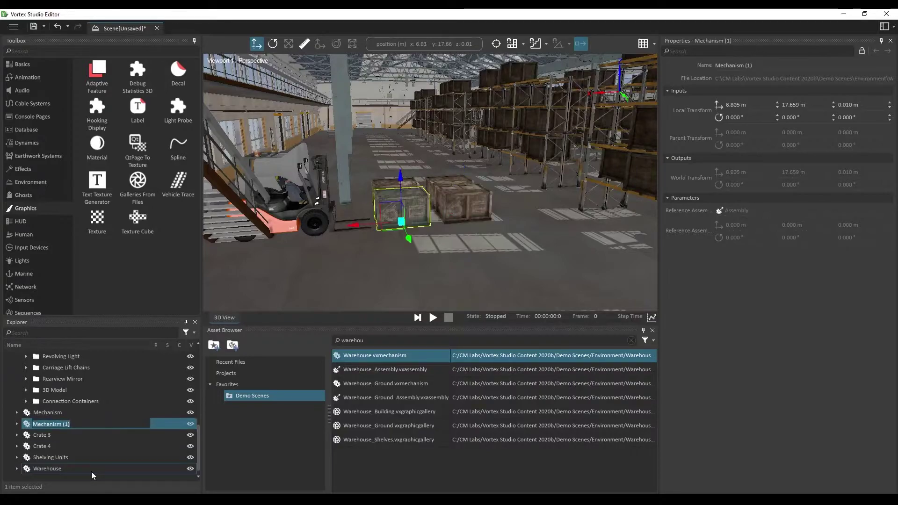
pyautogui.write('Crate 2')
pyautogui.press('Return')
pyautogui.press('Up')
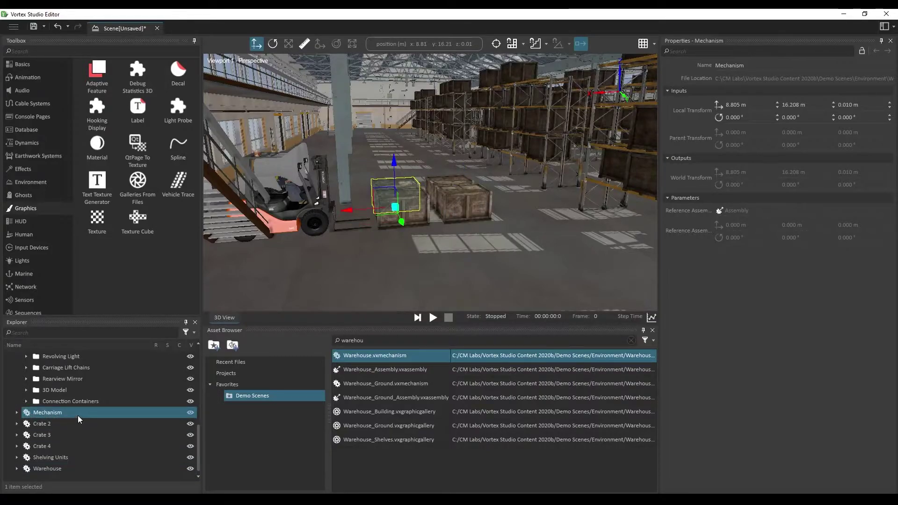
pyautogui.press('F2')
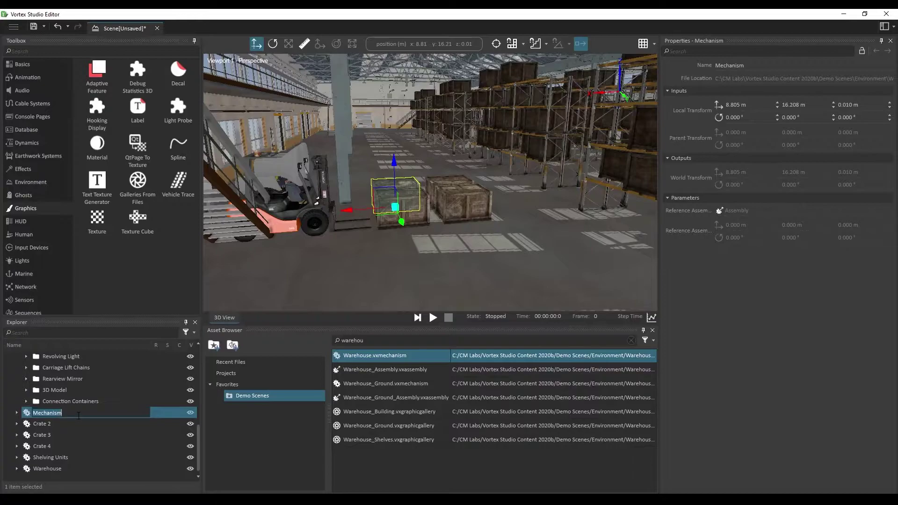
pyautogui.write('Crate 1')
pyautogui.press('Return')
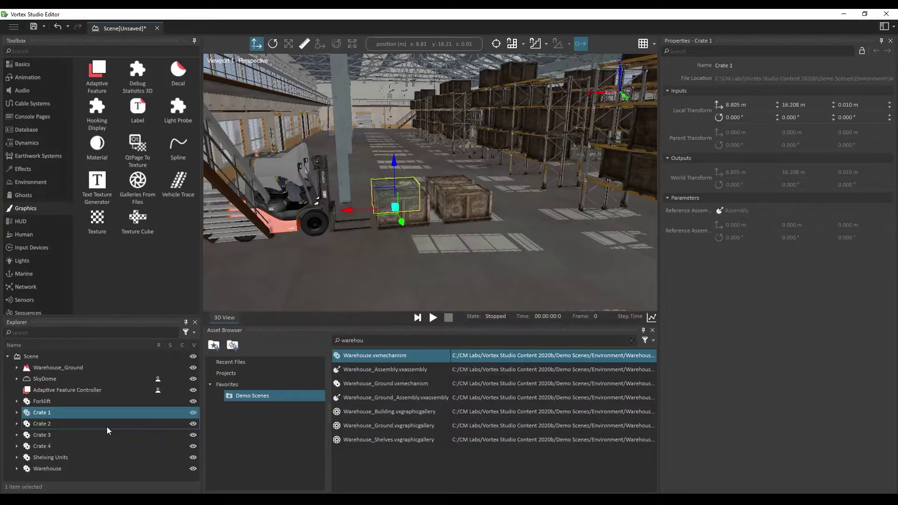
# Add a Folder from the Toolbox and name it 'Mechanisms'
pyautogui.click(51, 53)
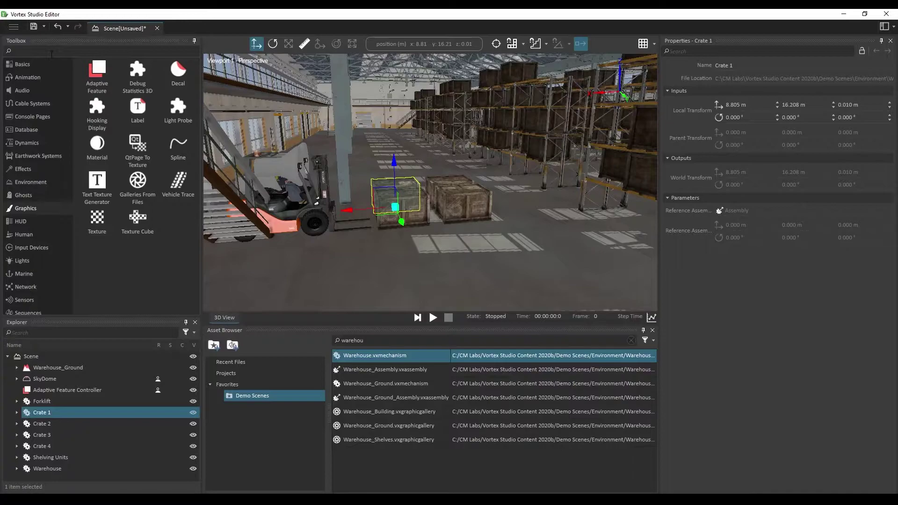
pyautogui.write('folder')
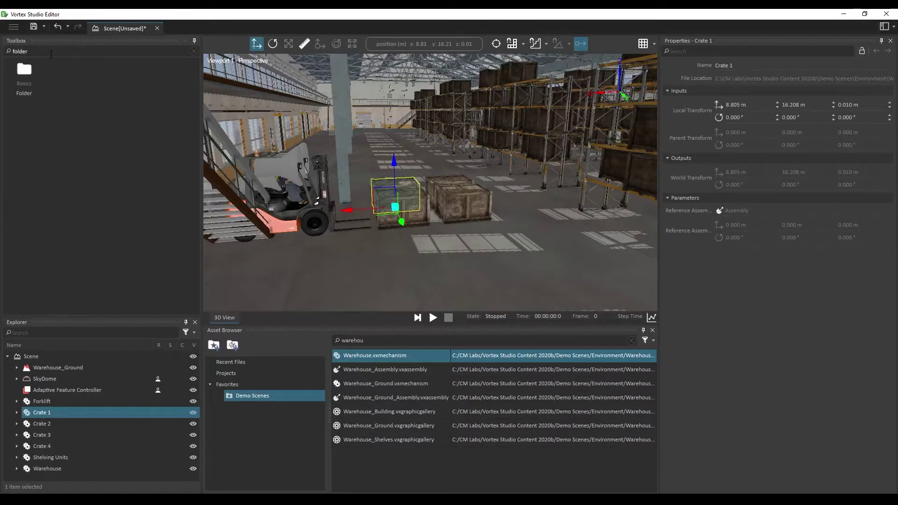
pyautogui.doubleClick(33, 71)
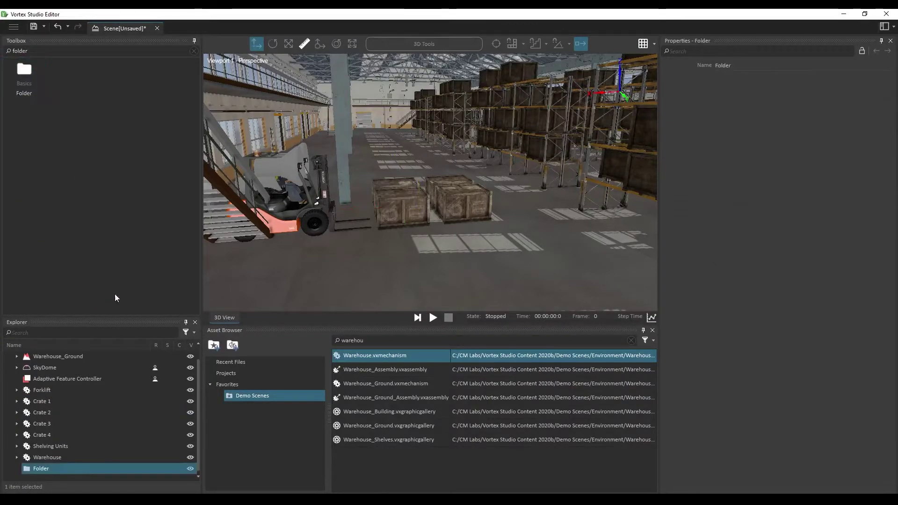
pyautogui.click(128, 472)
pyautogui.write('Mech')
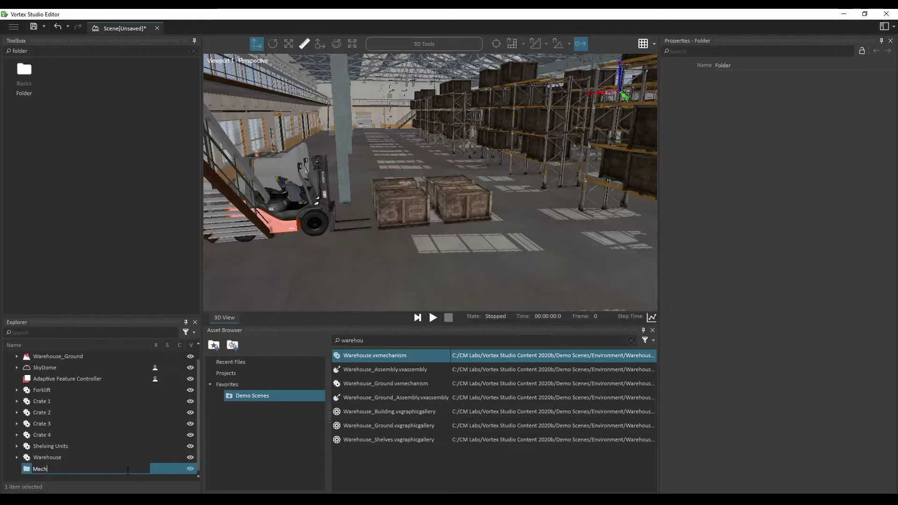
pyautogui.write('anisms')
pyautogui.press('Return')
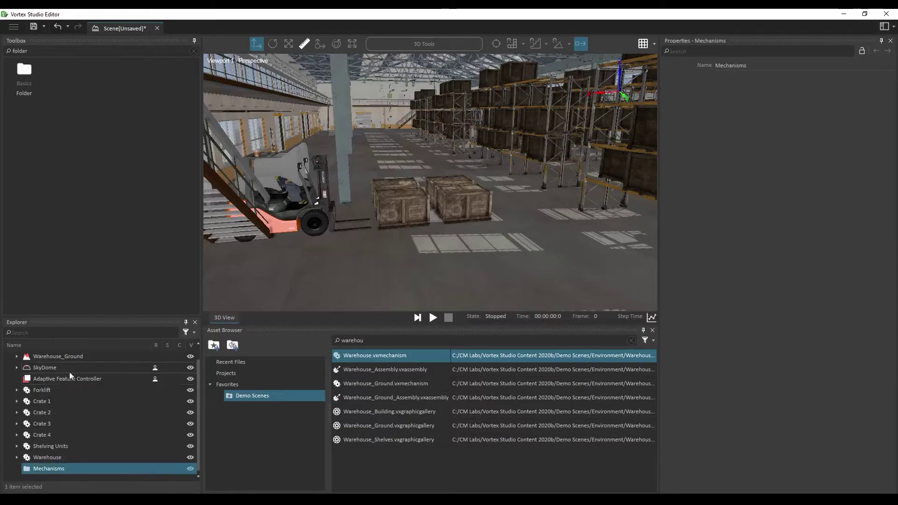
# Move Forklift, Crates 1–4, Shelving Units and Warehouse into Mechanisms, then collapse the folder
pyautogui.click(62, 393)
pyautogui.keyDown('shift'); pyautogui.click(58, 445); pyautogui.keyUp('shift')
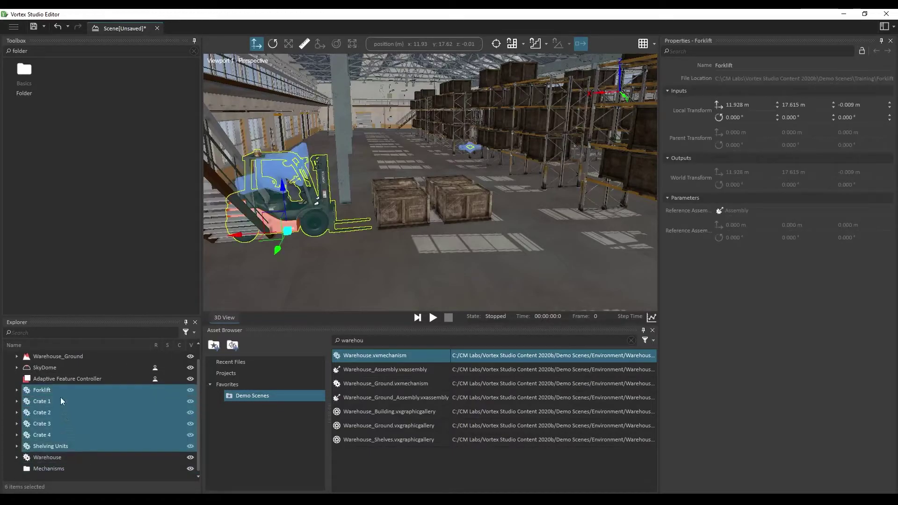
pyautogui.keyDown('ctrl'); pyautogui.click(54, 458); pyautogui.keyUp('ctrl')
pyautogui.moveTo(54, 458); pyautogui.dragTo(63, 467)
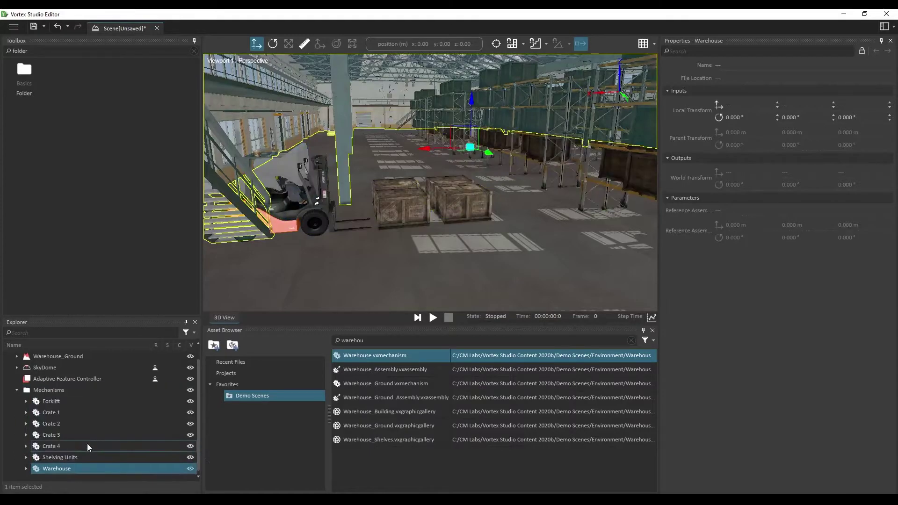
pyautogui.scroll(1, 56, 421)
pyautogui.click(16, 401)
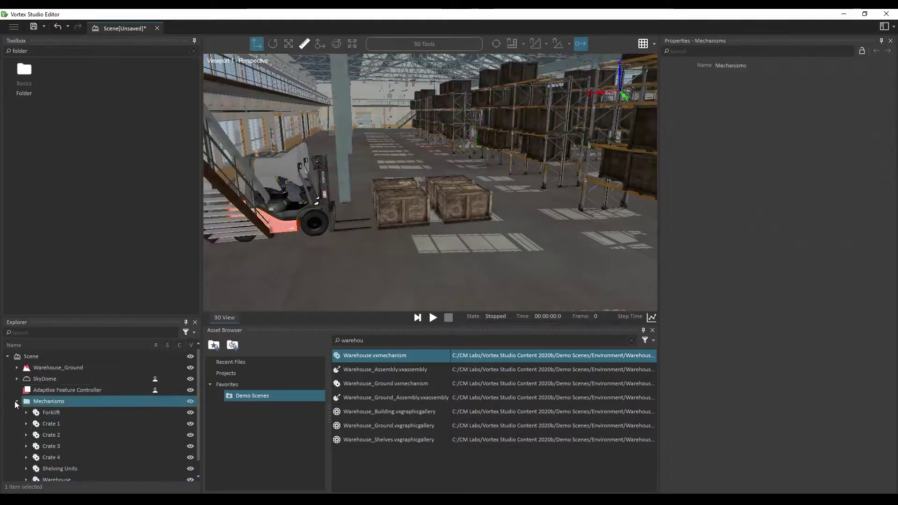
pyautogui.click(17, 401)
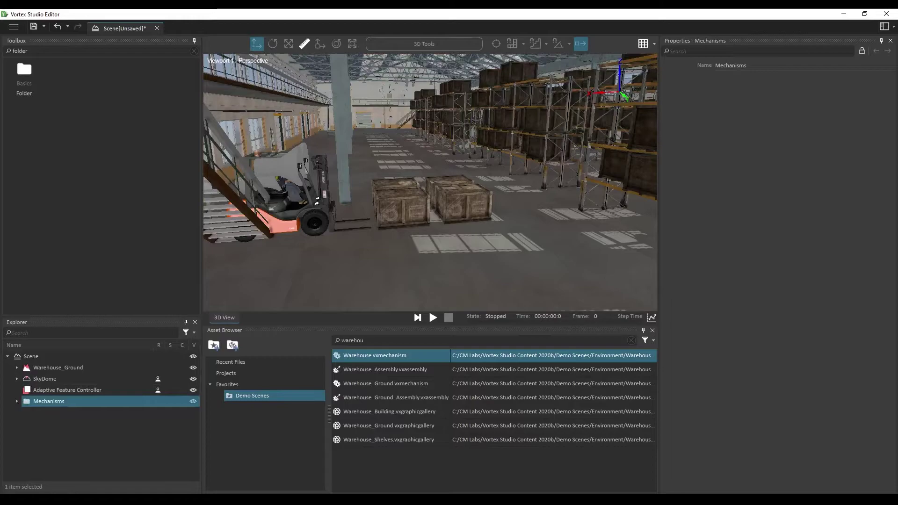
# Add a folder named 'Graphics' and move Warehouse_Ground, SkyDome and Adaptive Feature Controller into it
pyautogui.moveTo(21, 83); pyautogui.dragTo(75, 412)
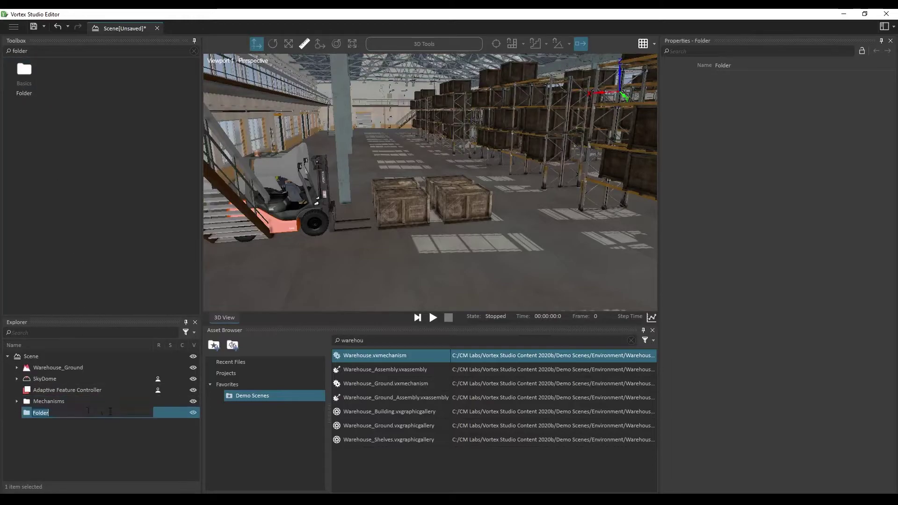
pyautogui.write('Graphics')
pyautogui.press('Return')
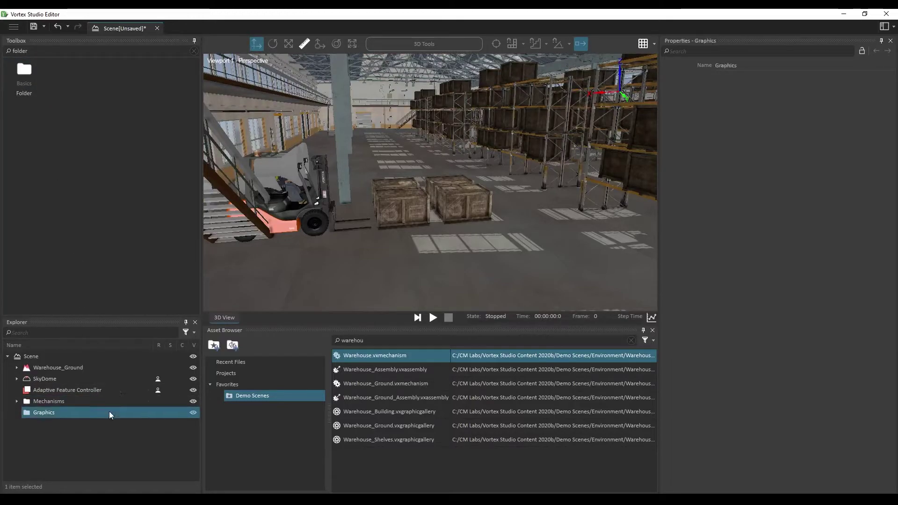
pyautogui.click(71, 368)
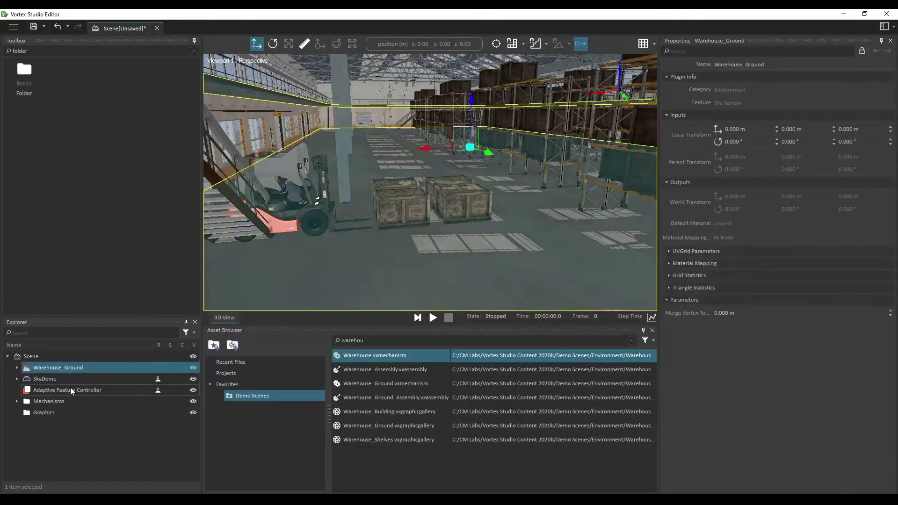
pyautogui.keyDown('shift'); pyautogui.click(71, 391); pyautogui.keyUp('shift')
pyautogui.moveTo(71, 391); pyautogui.dragTo(55, 414)
pyautogui.moveTo(356, 219); pyautogui.dragTo(302, 209)
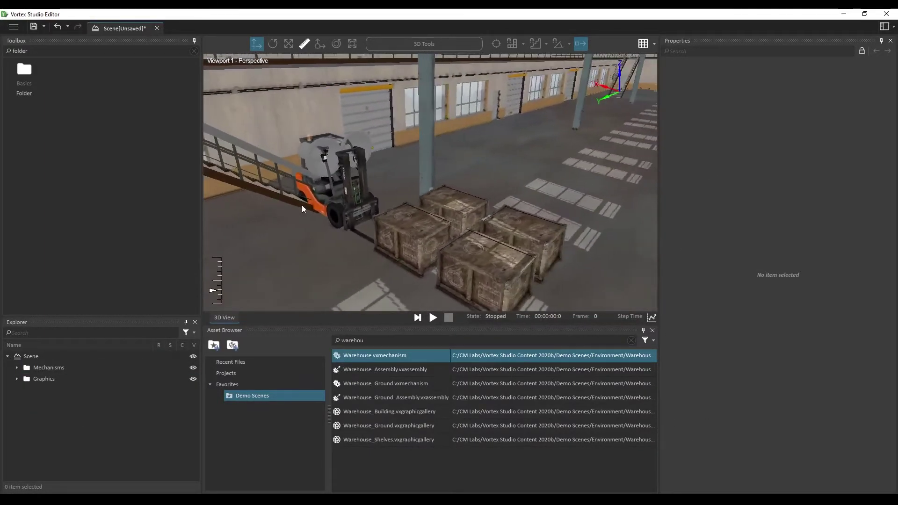
# Collapse the Graphics folder and expand the Mechanisms folder in Explorer
pyautogui.click(17, 379)
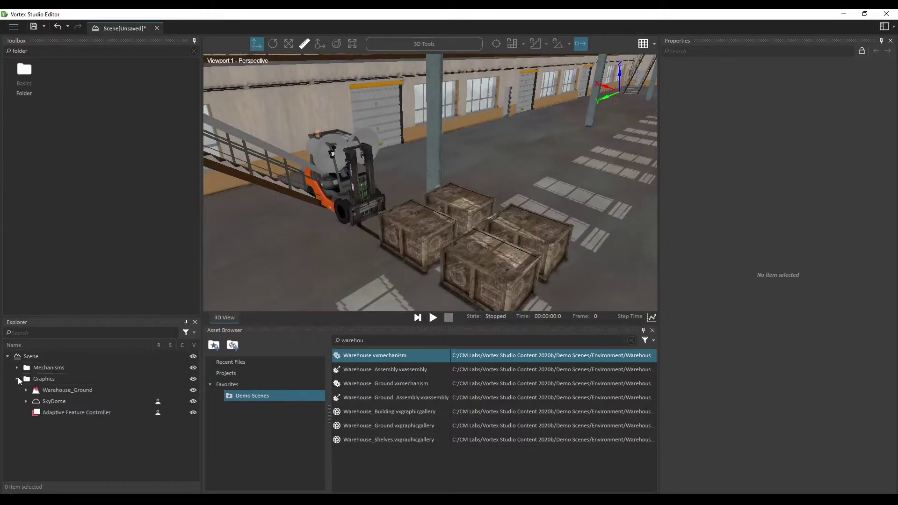
pyautogui.click(17, 379)
pyautogui.click(17, 367)
# Select the forklift and Crates 1–4 and drag them together to about 6.87, 10.73, 0.01 m
pyautogui.click(359, 202)
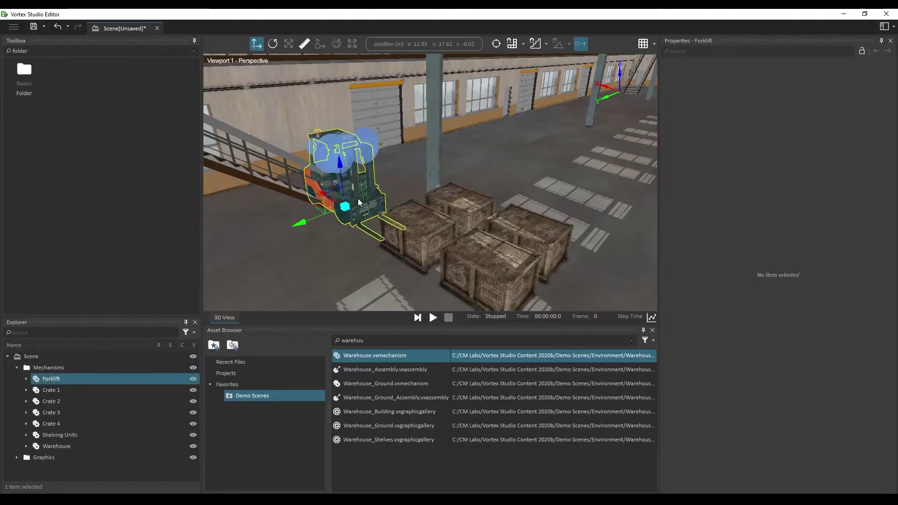
pyautogui.keyDown('ctrl'); pyautogui.click(405, 205); pyautogui.keyUp('ctrl')
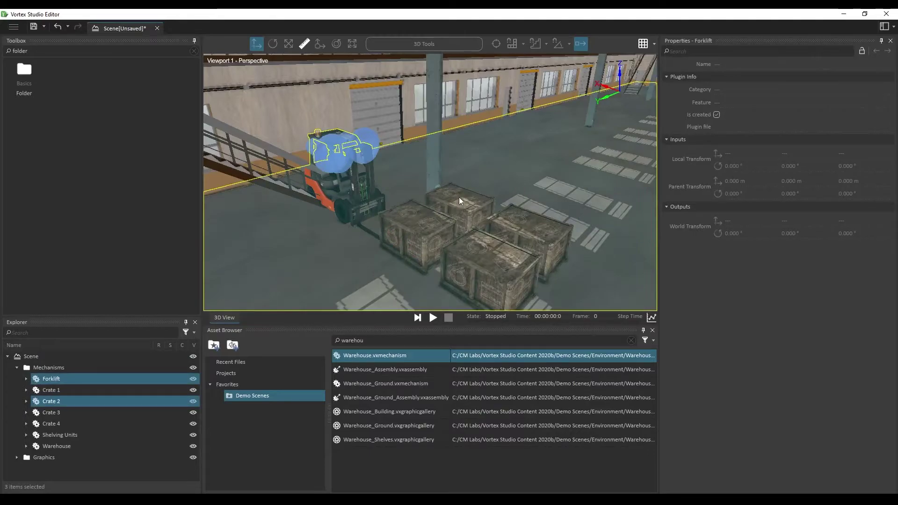
pyautogui.click(510, 183)
pyautogui.click(346, 188)
pyautogui.keyDown('ctrl'); pyautogui.click(459, 198); pyautogui.keyUp('ctrl')
pyautogui.keyDown('ctrl'); pyautogui.click(411, 230); pyautogui.keyUp('ctrl')
pyautogui.keyDown('ctrl'); pyautogui.click(528, 237); pyautogui.keyUp('ctrl')
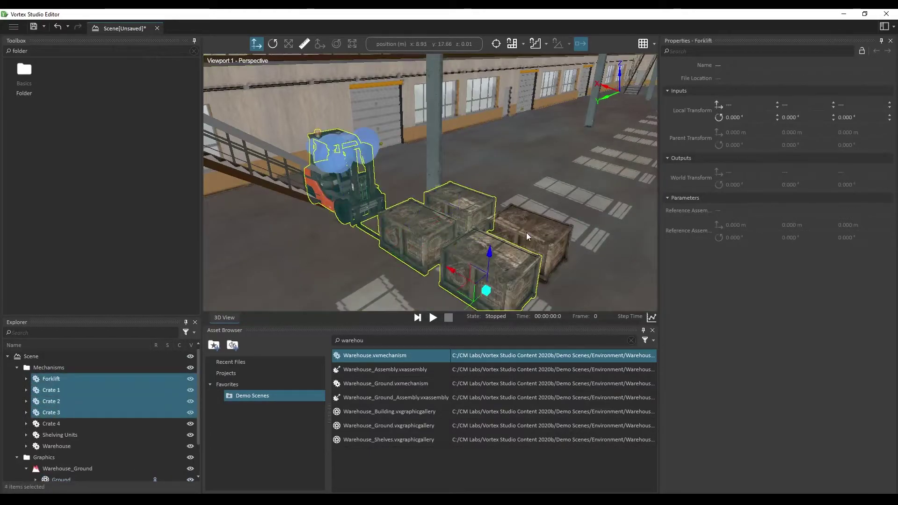
pyautogui.keyDown('ctrl'); pyautogui.click(528, 237); pyautogui.keyUp('ctrl')
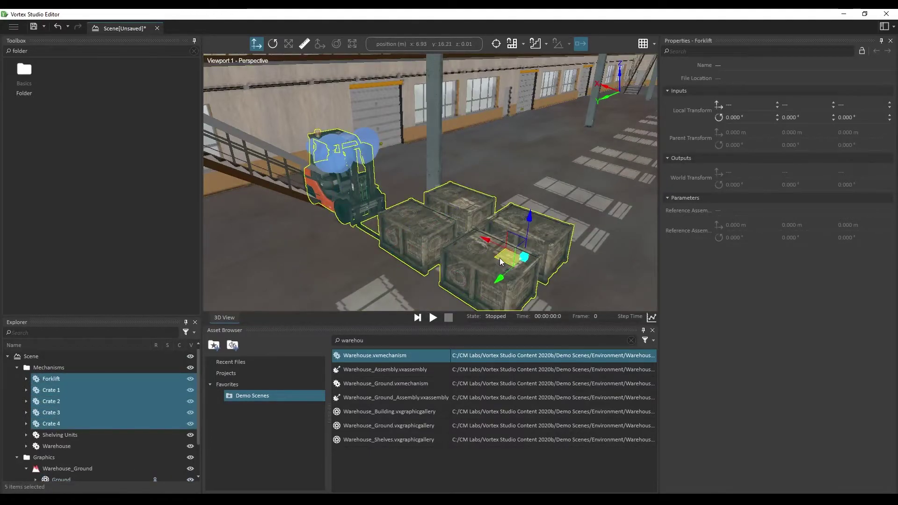
pyautogui.moveTo(501, 261); pyautogui.dragTo(592, 191)
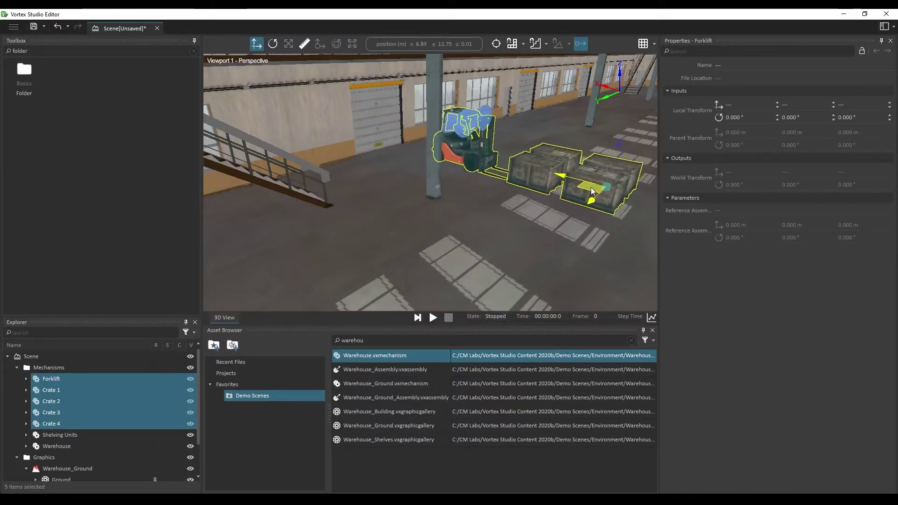
pyautogui.moveTo(592, 191); pyautogui.dragTo(435, 234, button='right')
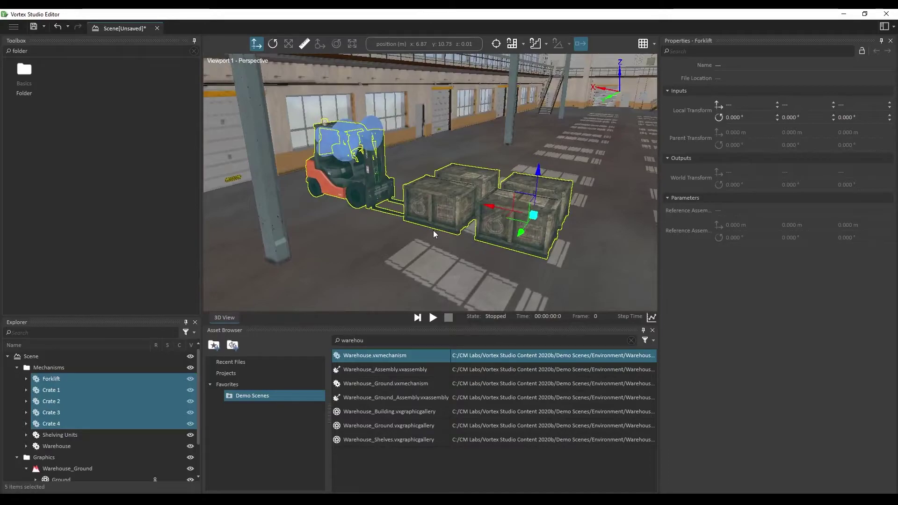
pyautogui.click(433, 318)
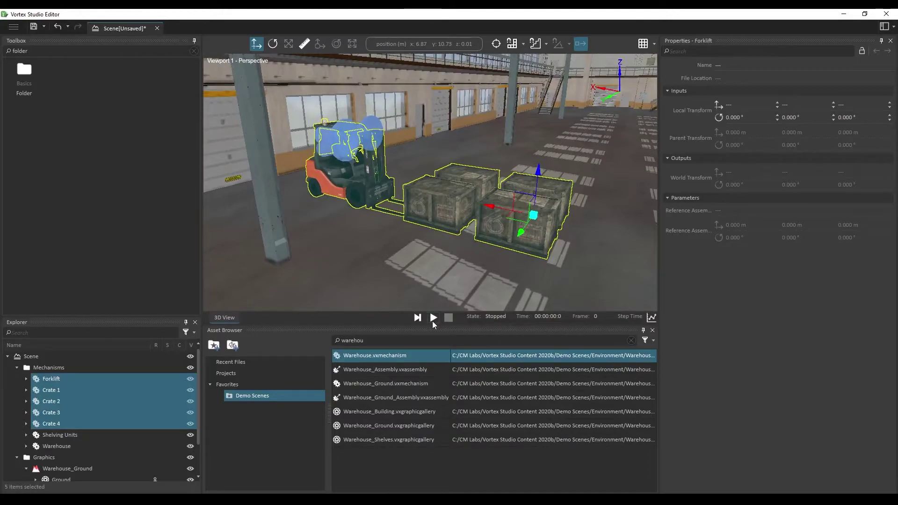
pyautogui.click(451, 206)
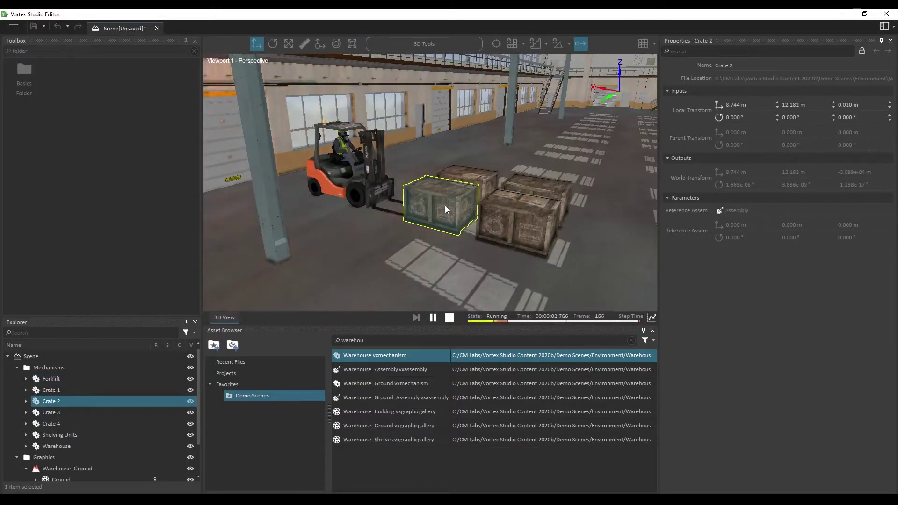
pyautogui.moveTo(439, 206); pyautogui.dragTo(492, 214)
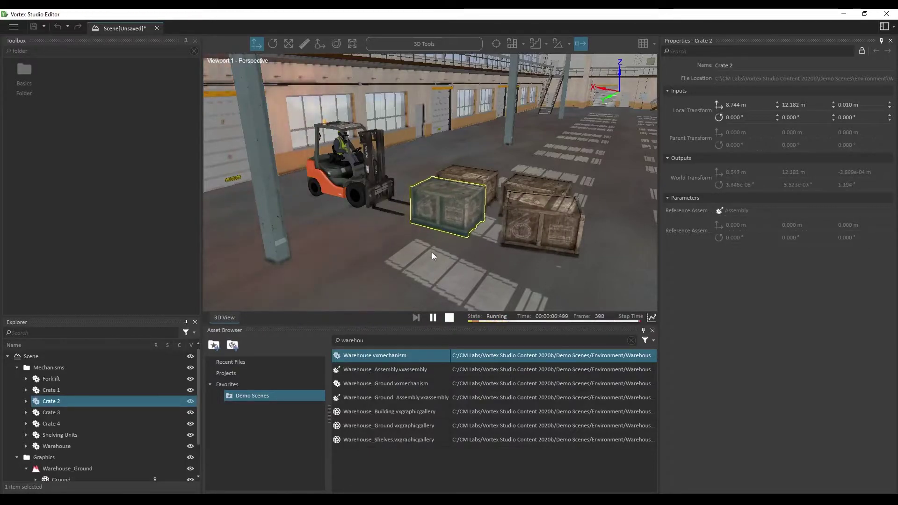
pyautogui.moveTo(432, 251); pyautogui.dragTo(413, 204, button='middle')
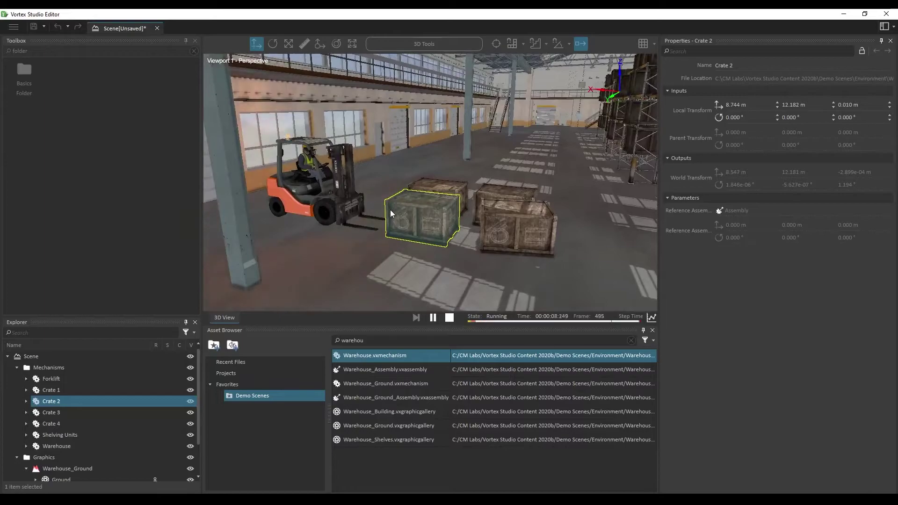
pyautogui.moveTo(392, 214); pyautogui.dragTo(411, 254)
pyautogui.click(449, 317)
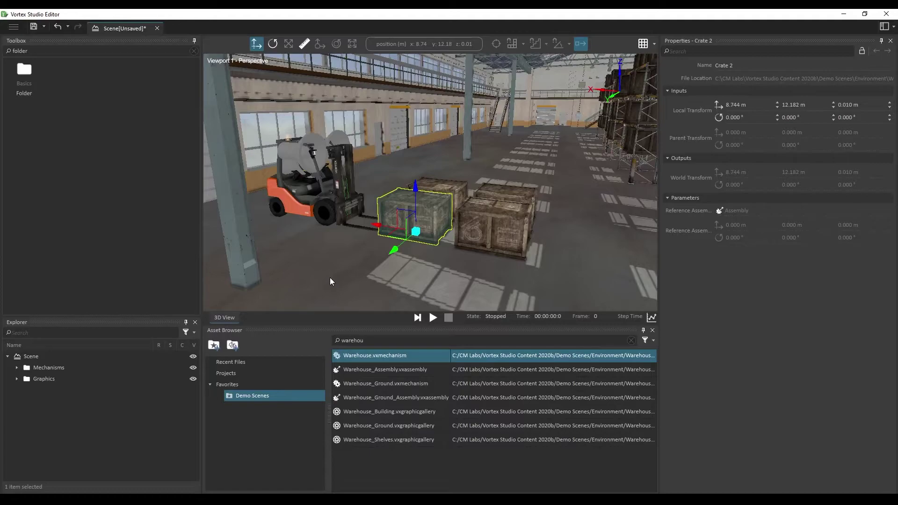
# Add a Material Table loaded with Forklift_in_warehouse_material.vxmaterials from Demo Scenes/Scenario/Forklift Scene
pyautogui.write('materi')
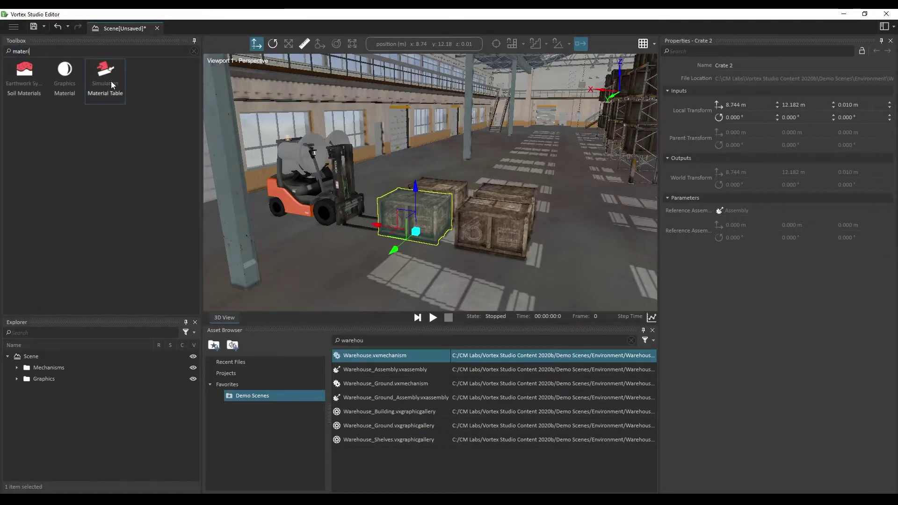
pyautogui.doubleClick(111, 80)
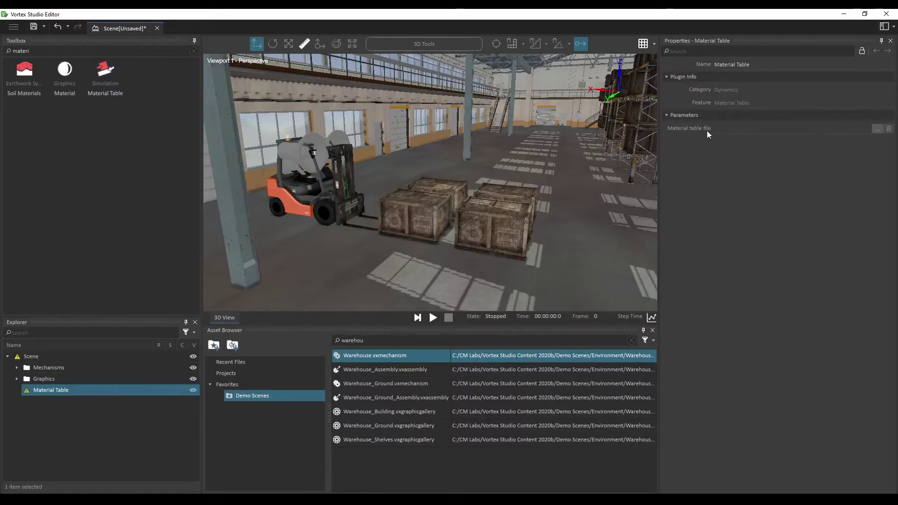
pyautogui.click(878, 129)
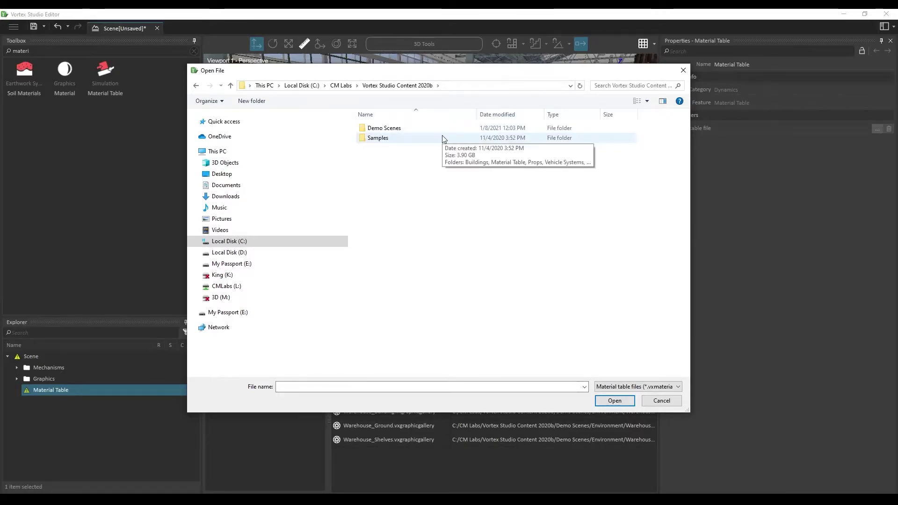
pyautogui.doubleClick(415, 128)
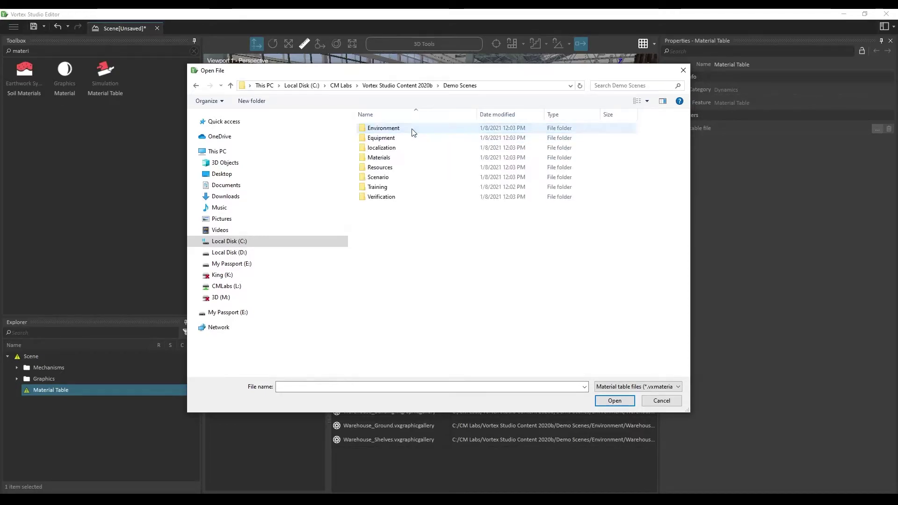
pyautogui.doubleClick(397, 177)
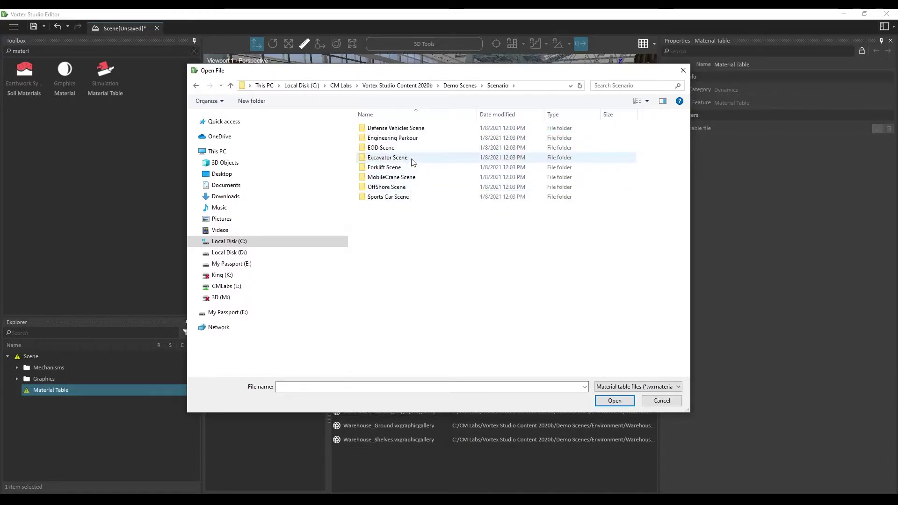
pyautogui.doubleClick(411, 167)
pyautogui.click(428, 130)
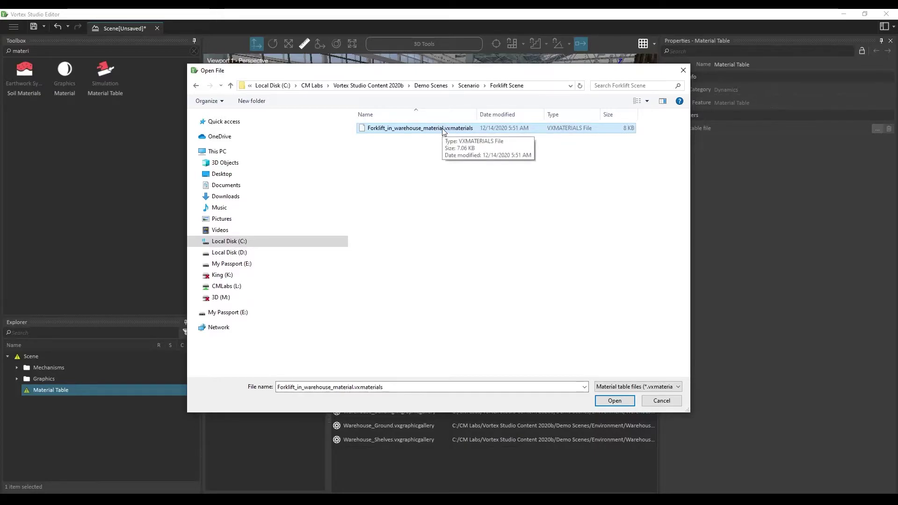
pyautogui.click(617, 406)
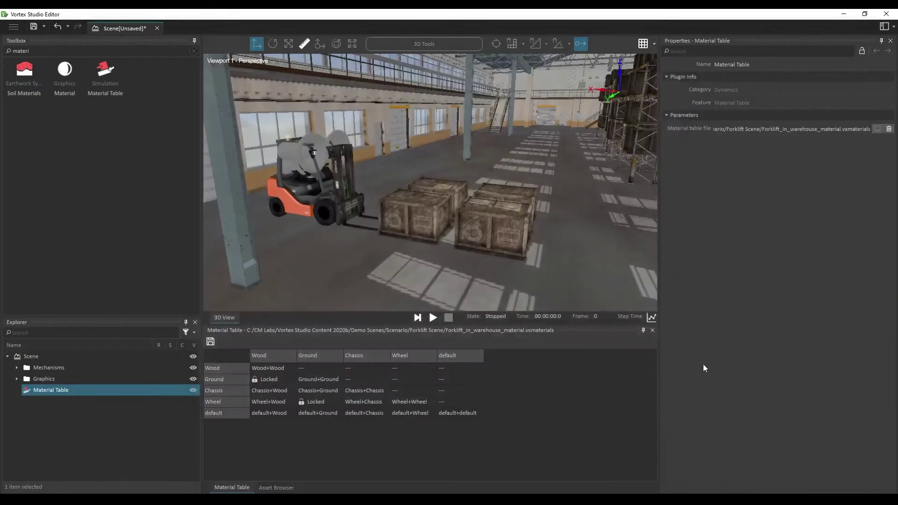
# Close the Material Table and Asset Browser panels and re-frame the warehouse in the 3D view
pyautogui.click(653, 331)
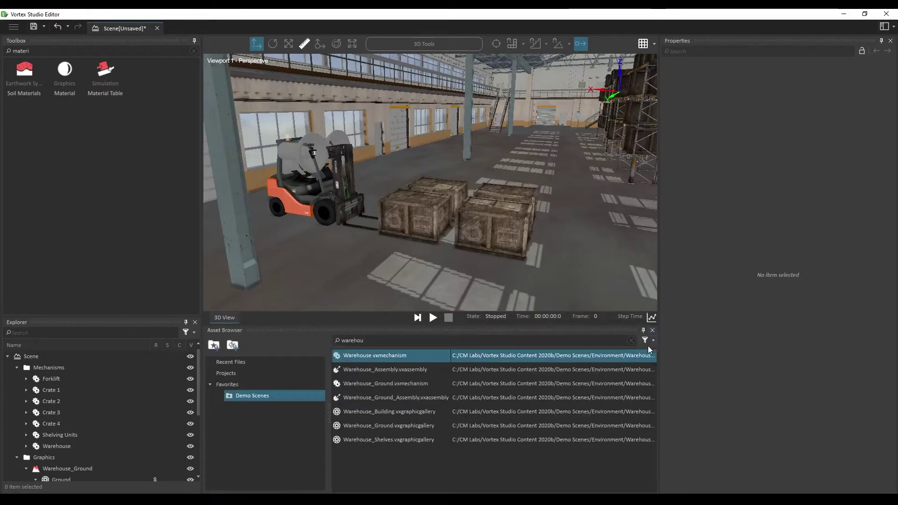
pyautogui.click(653, 330)
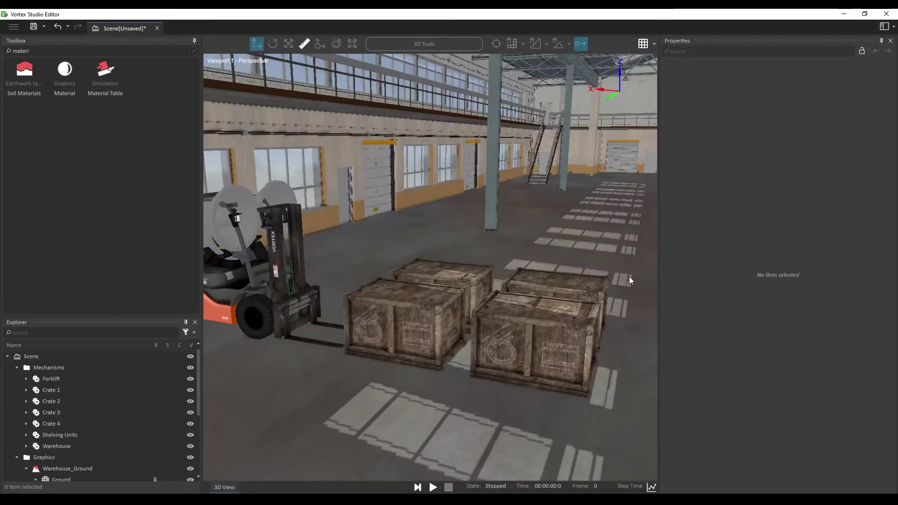
pyautogui.scroll(-3, 591, 293)
pyautogui.scroll(-2, 467, 358)
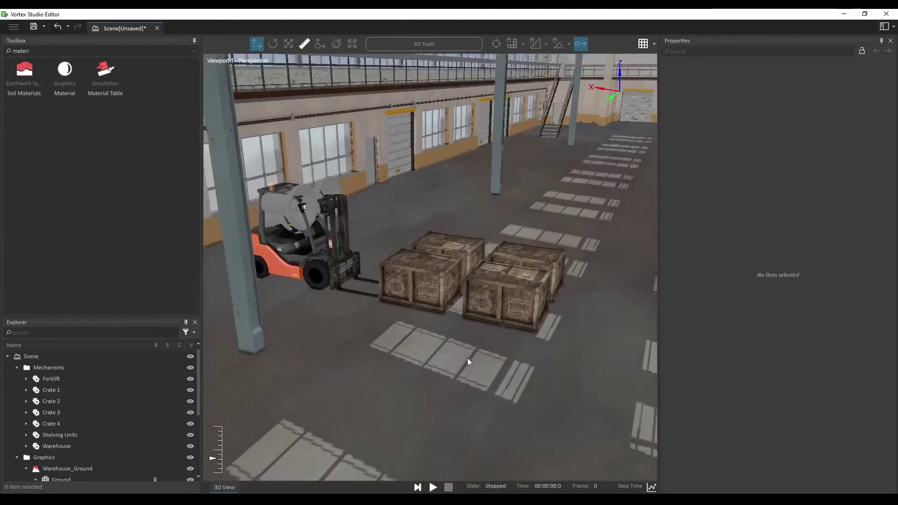
pyautogui.moveTo(467, 358); pyautogui.dragTo(467, 367, button='middle')
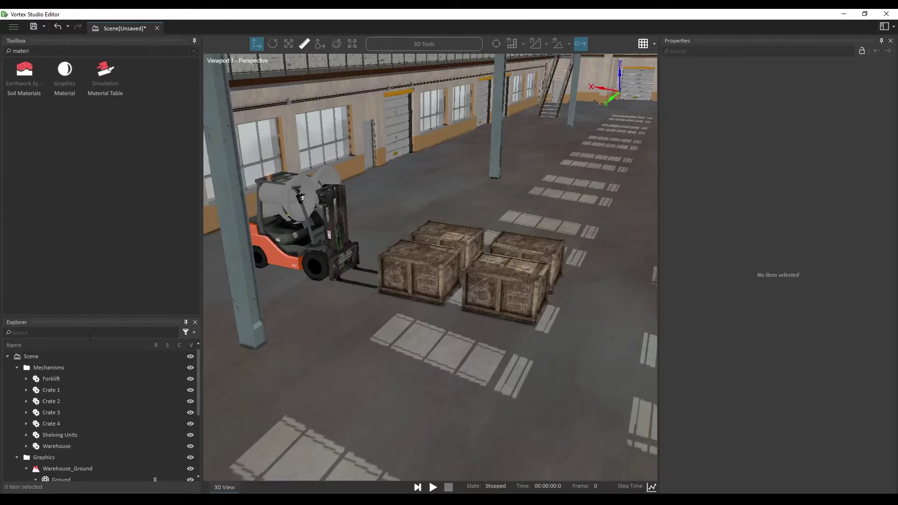
# Add a Joystick from a 'joys' Toolbox search
pyautogui.click(48, 52)
pyautogui.hotkey('ctrl', 'a')
pyautogui.press('BackSpace')
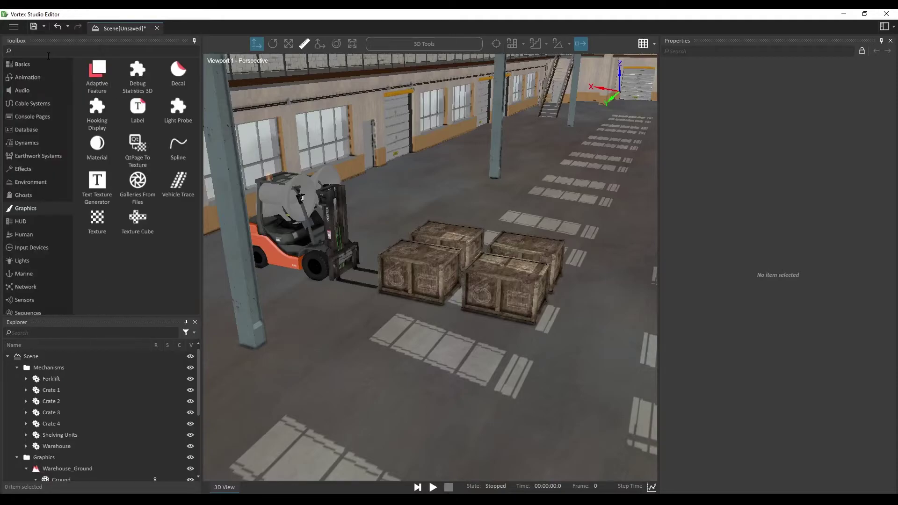
pyautogui.write('joys')
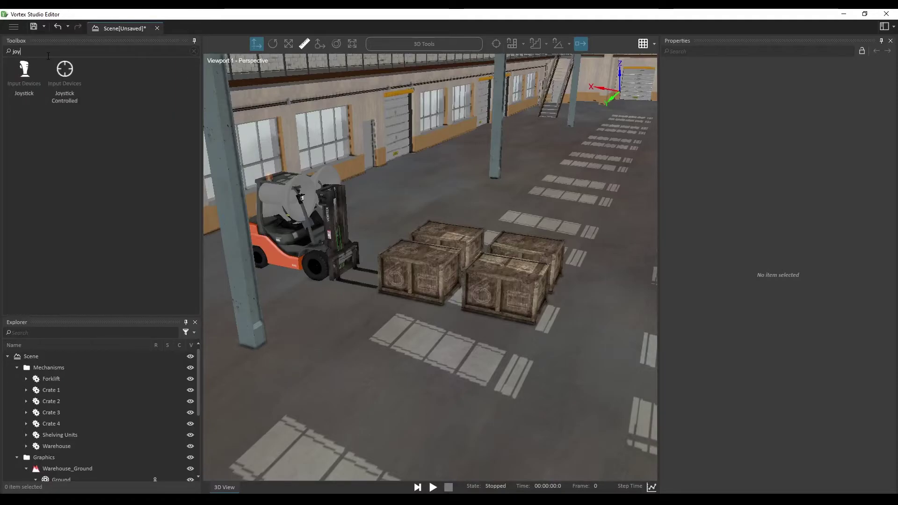
pyautogui.doubleClick(29, 75)
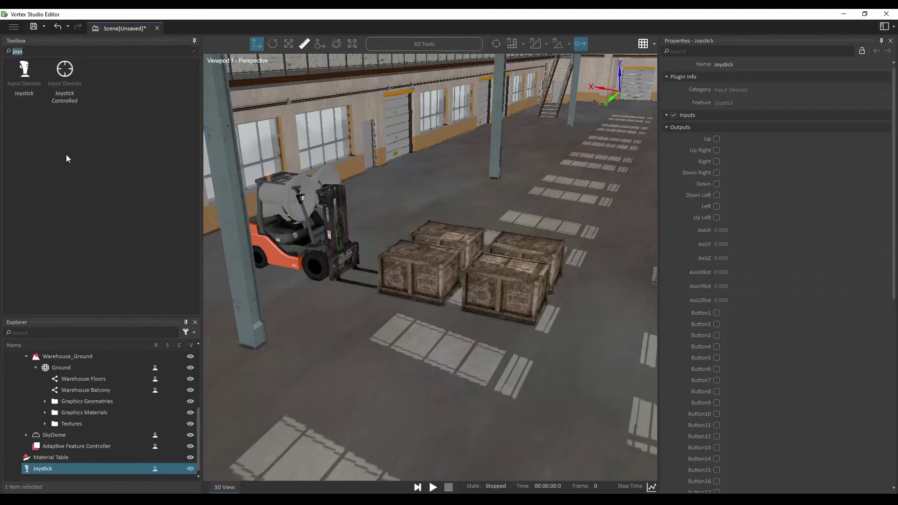
# Add a Connection Container and name it 'Forklift Controls Connections'
pyautogui.write('conne')
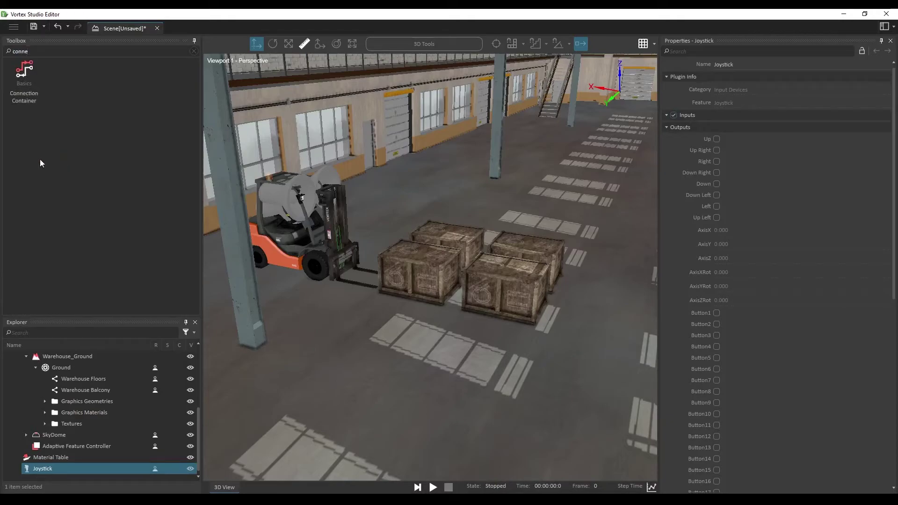
pyautogui.doubleClick(28, 79)
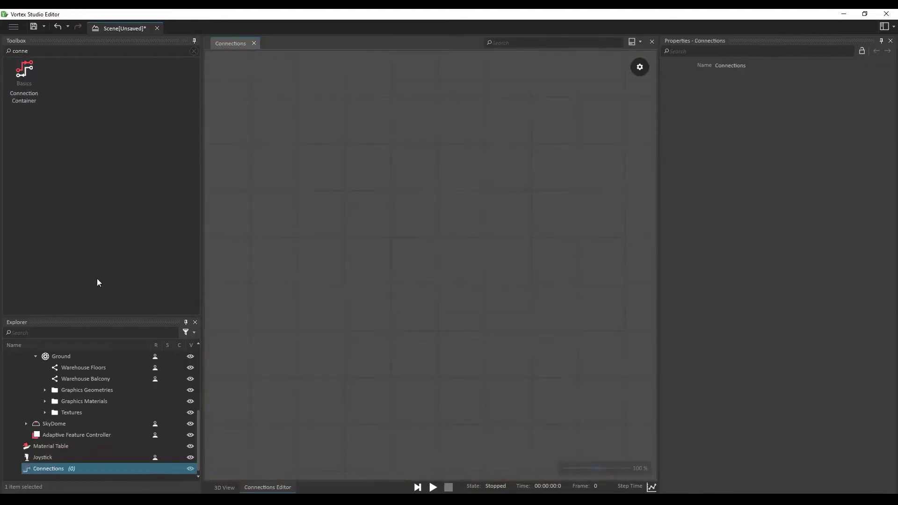
pyautogui.click(101, 473)
pyautogui.write('Fork')
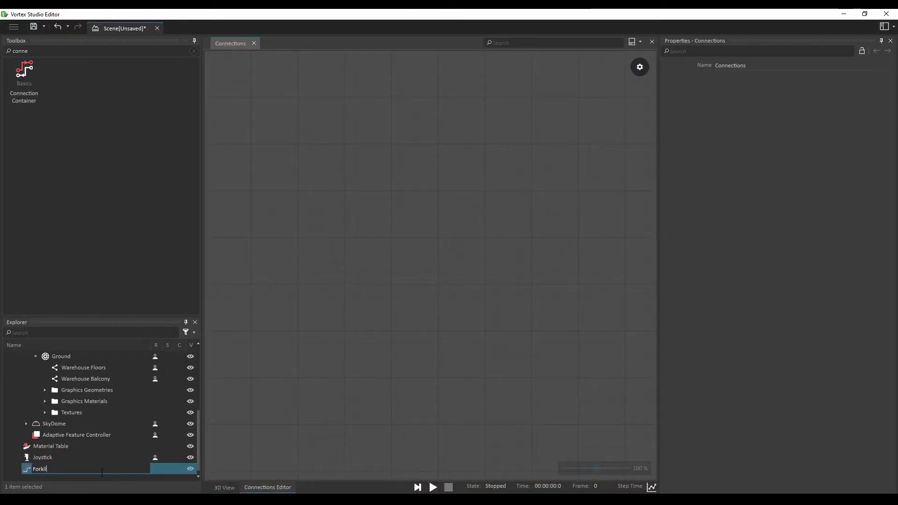
pyautogui.write('lift Controls Connecti')
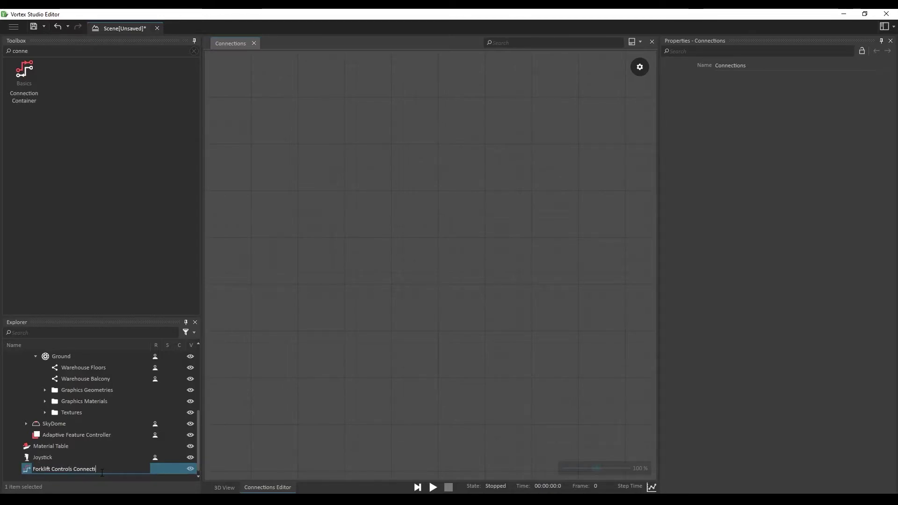
pyautogui.write('ons')
pyautogui.press('Return')
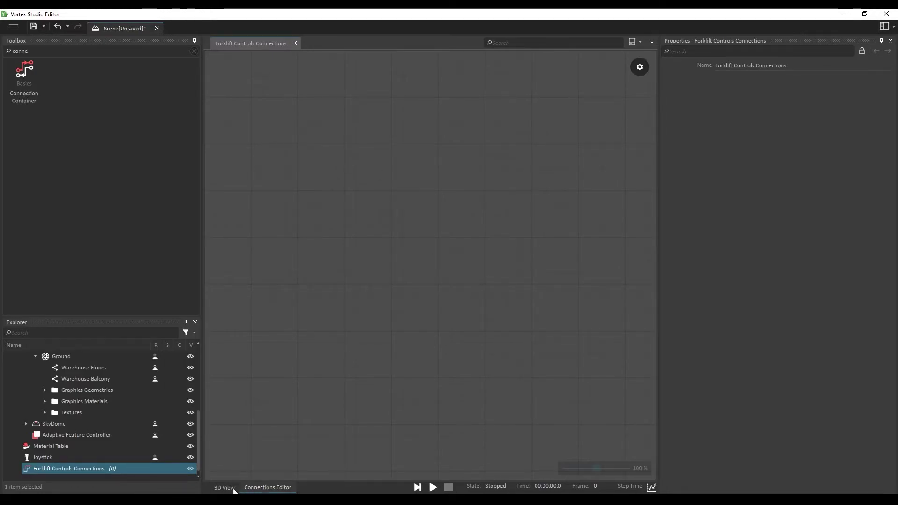
# Return to the Connections Editor and expand the Joystick's outputs in Explorer
pyautogui.click(234, 488)
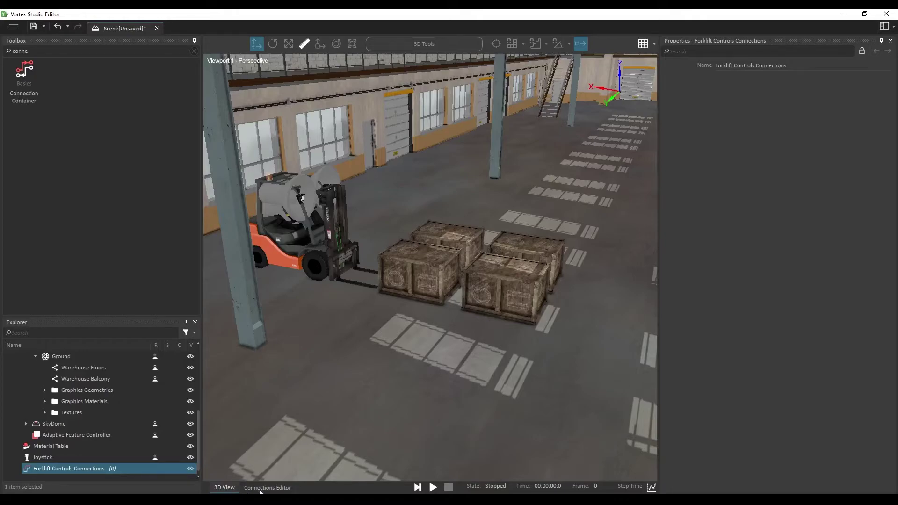
pyautogui.click(274, 489)
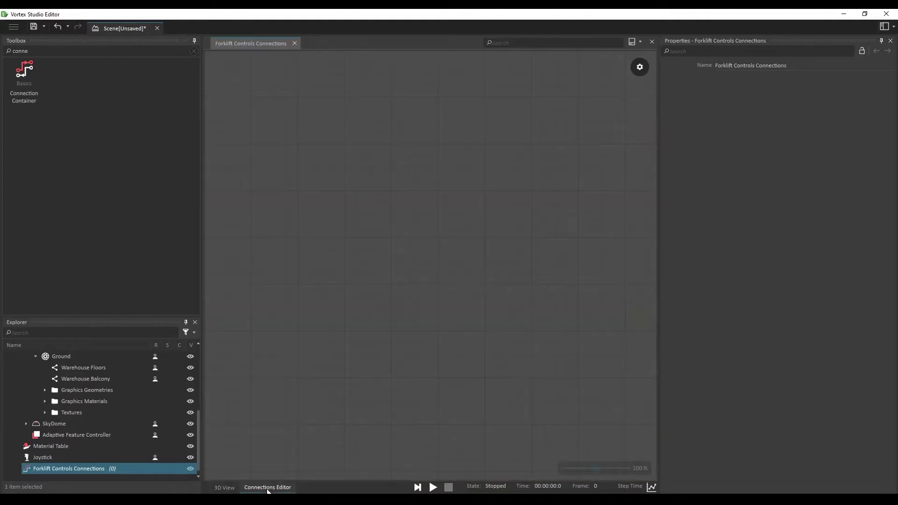
pyautogui.click(101, 458)
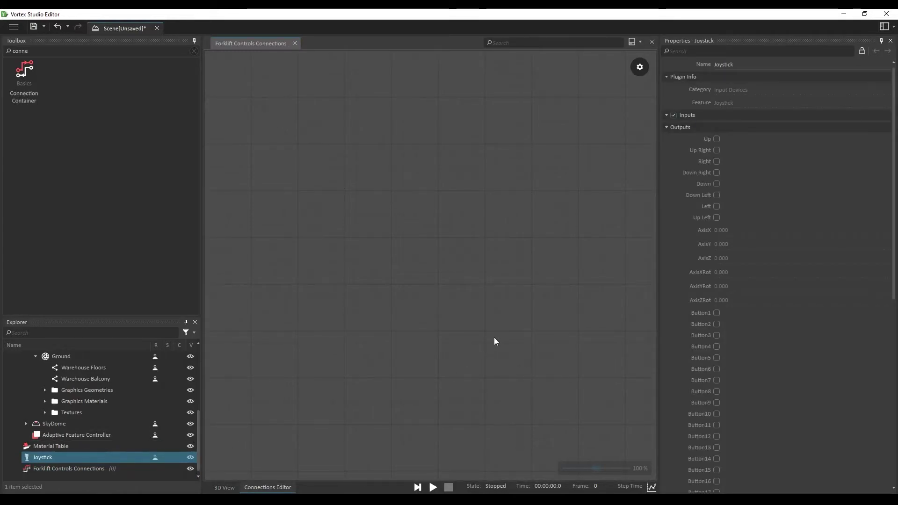
# Add the Joystick's axis outputs, including AxisZ, as a Joystick node on the Connections canvas
pyautogui.click(695, 263)
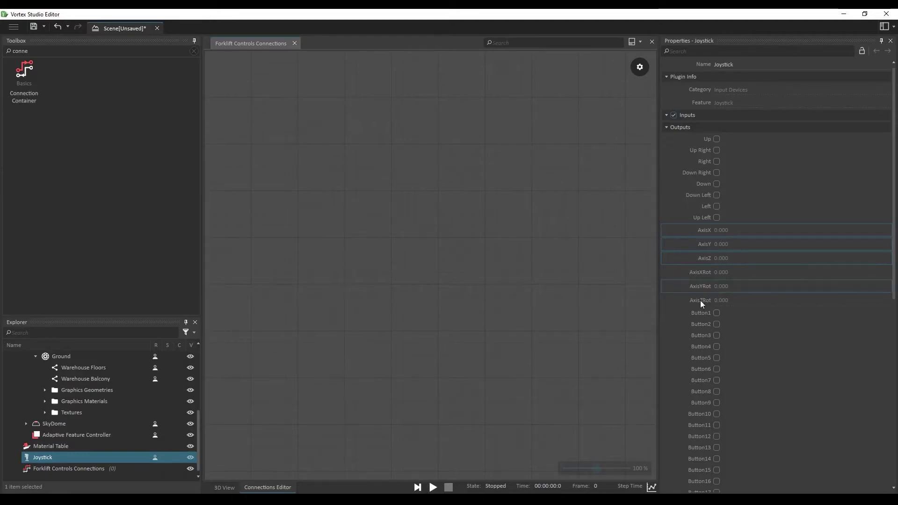
pyautogui.moveTo(696, 229); pyautogui.dragTo(338, 220)
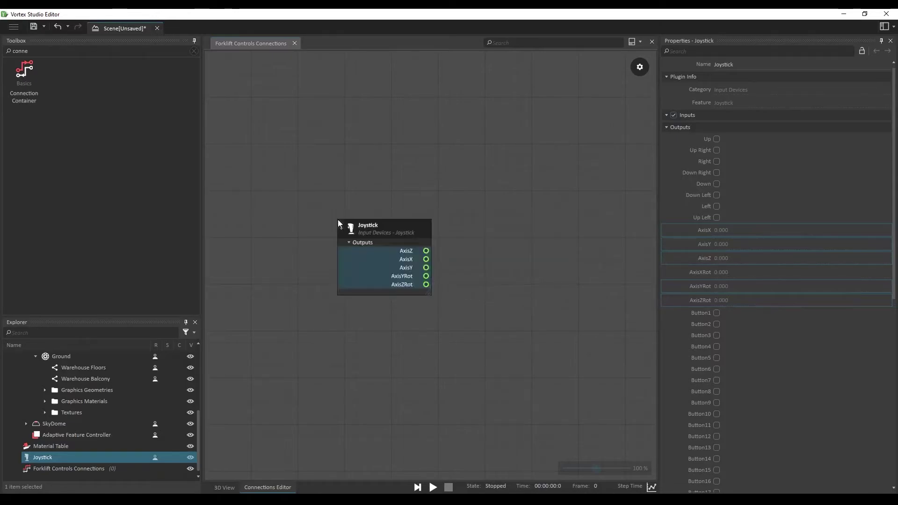
pyautogui.moveTo(400, 230); pyautogui.dragTo(361, 225)
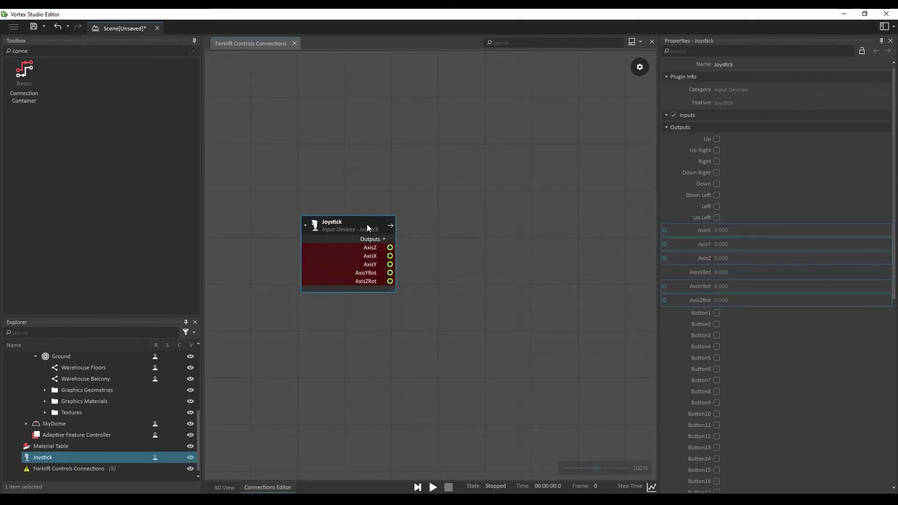
# Add all six Control Interface inputs of the Forklift mechanism as a node on the canvas
pyautogui.scroll(5, 45, 377)
pyautogui.click(50, 379)
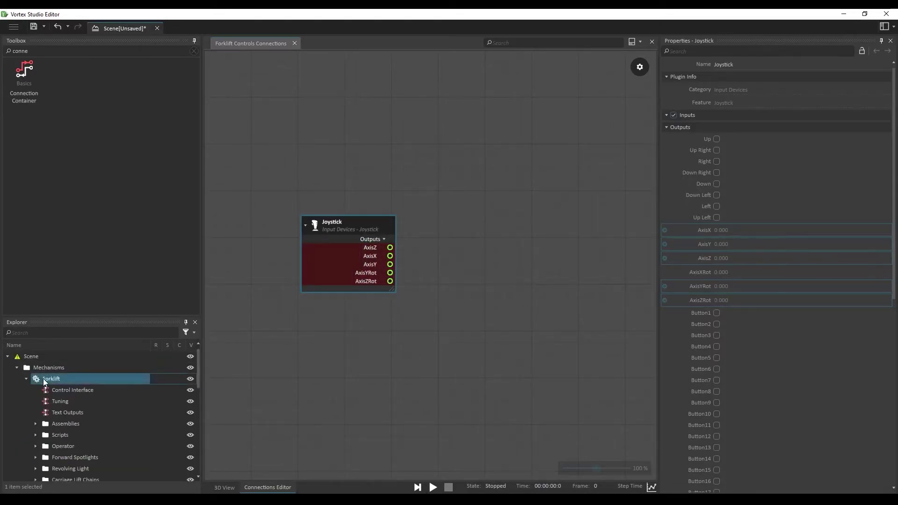
pyautogui.click(71, 391)
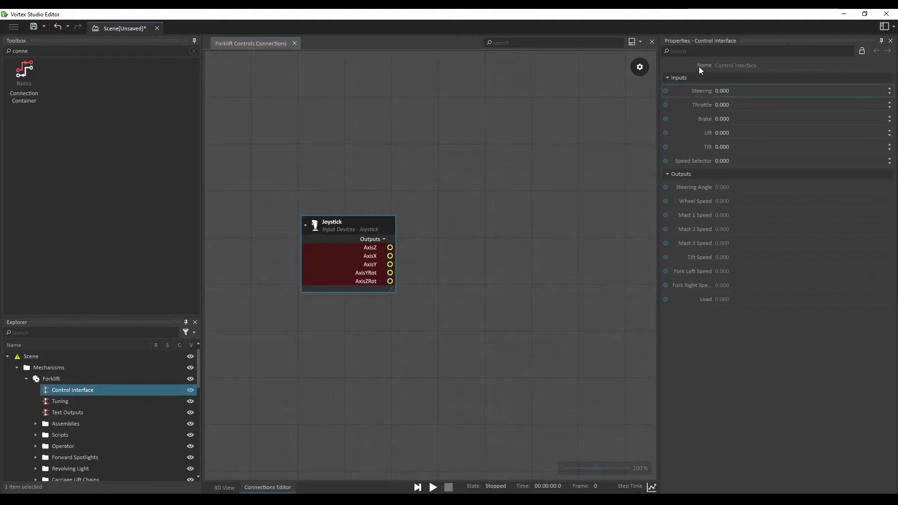
pyautogui.click(698, 158)
pyautogui.keyDown('shift'); pyautogui.click(697, 93); pyautogui.keyUp('shift')
pyautogui.moveTo(697, 93); pyautogui.dragTo(511, 215)
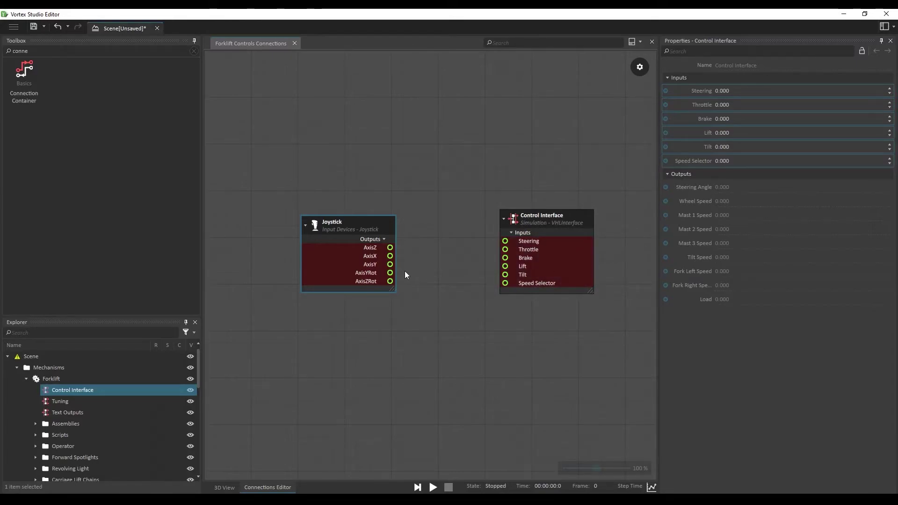
# Wire Joystick AxisX to Tilt, AxisY to Lift, AxisZ and AxisYRot onward, and AxisZRot to Speed Selector
pyautogui.moveTo(391, 256); pyautogui.dragTo(505, 275)
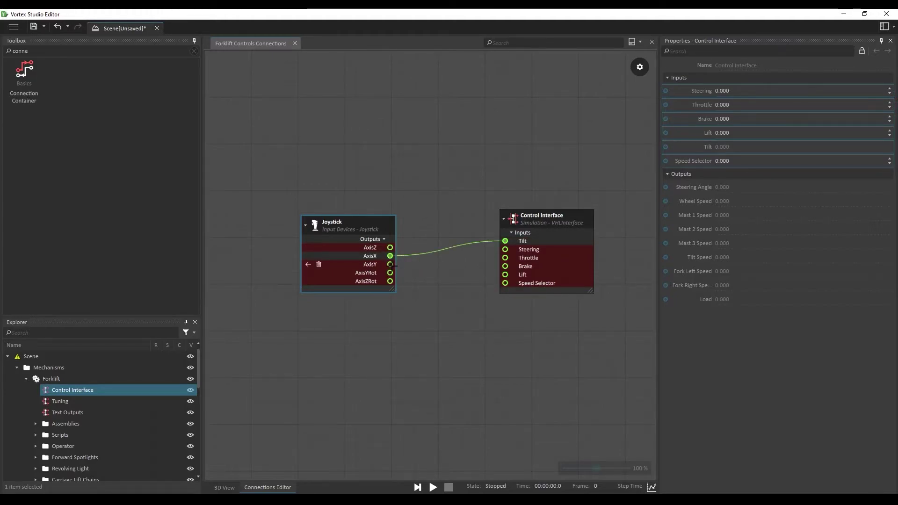
pyautogui.moveTo(391, 265); pyautogui.dragTo(506, 275)
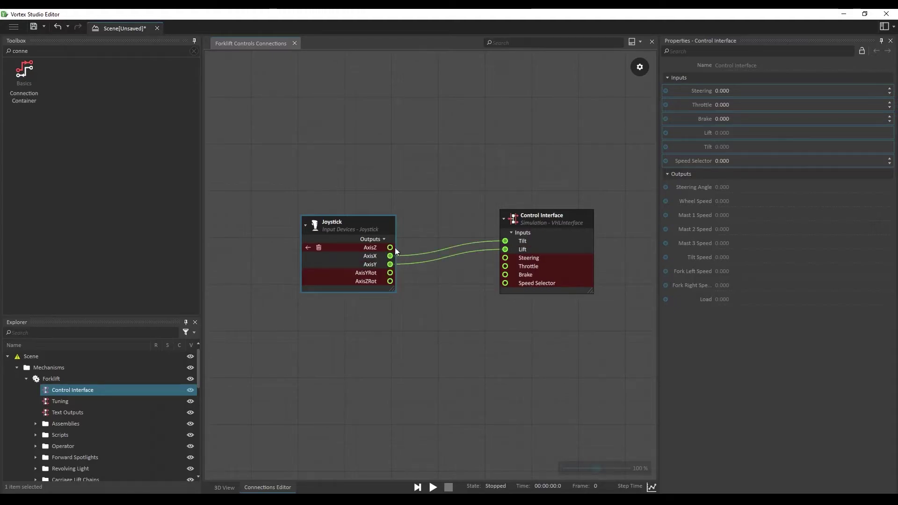
pyautogui.moveTo(390, 247); pyautogui.dragTo(505, 275)
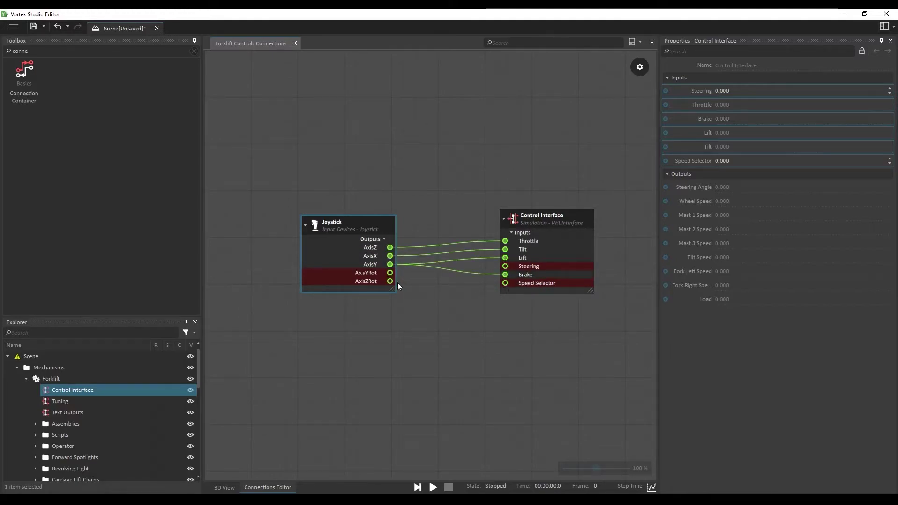
pyautogui.moveTo(391, 272); pyautogui.dragTo(506, 266)
pyautogui.moveTo(390, 281); pyautogui.dragTo(506, 283)
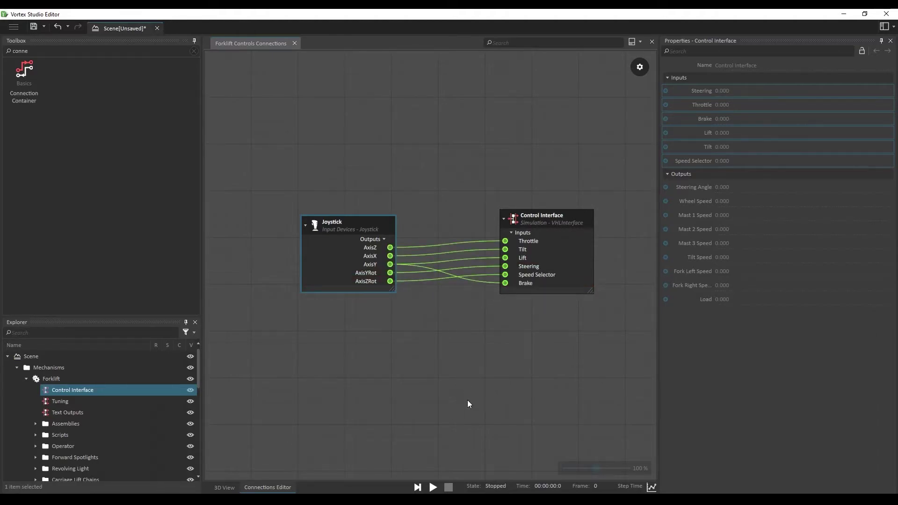
# Run the forklift simulation in the 3D warehouse view, restart it once, and orbit around the moving forklift
pyautogui.click(224, 488)
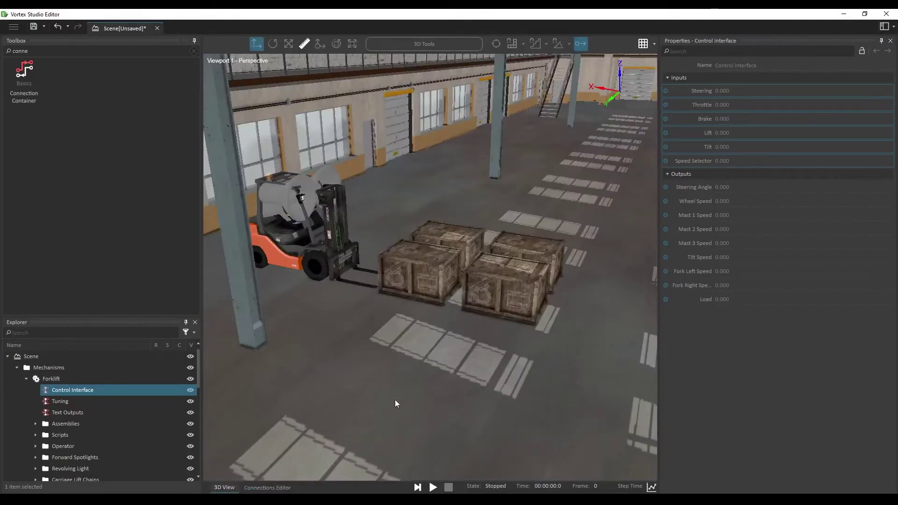
pyautogui.scroll(2, 456, 402)
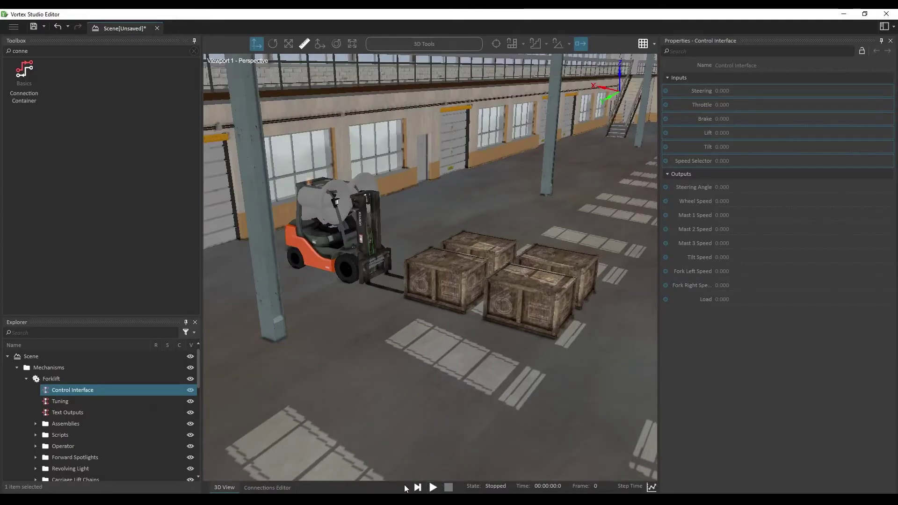
pyautogui.click(433, 488)
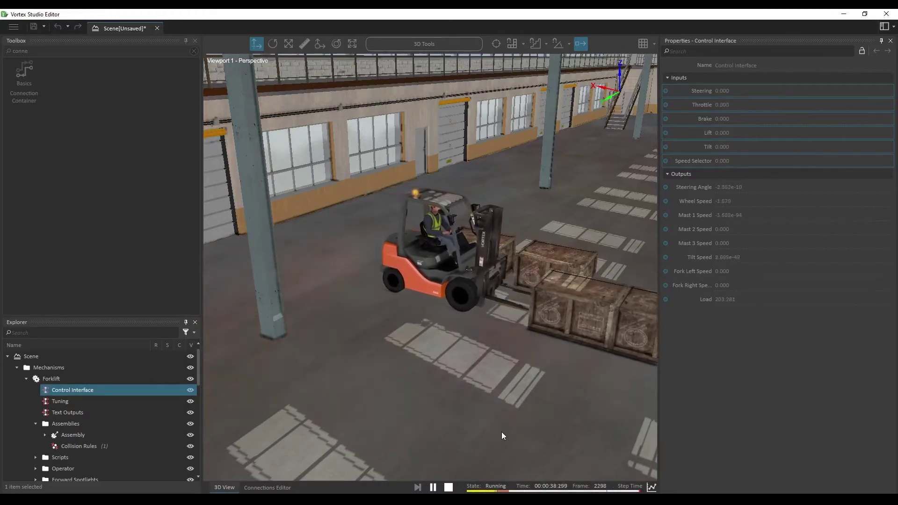
pyautogui.click(449, 488)
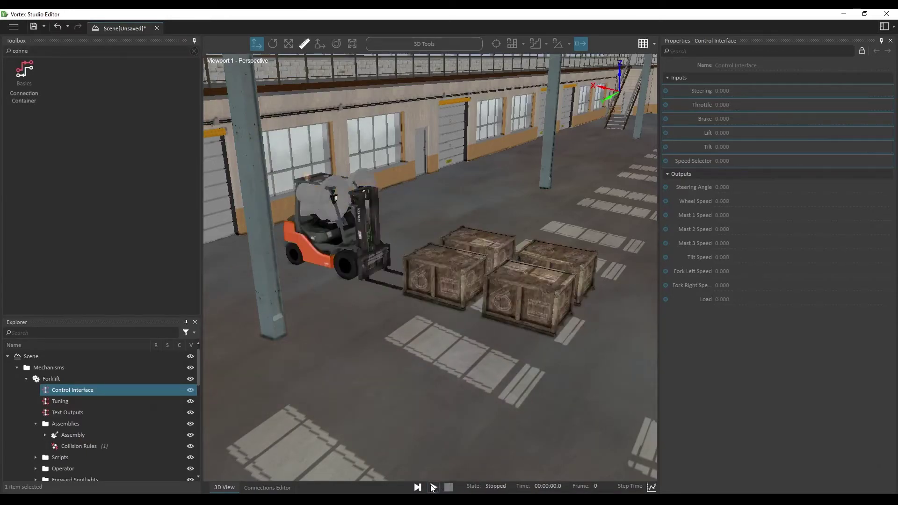
pyautogui.click(433, 487)
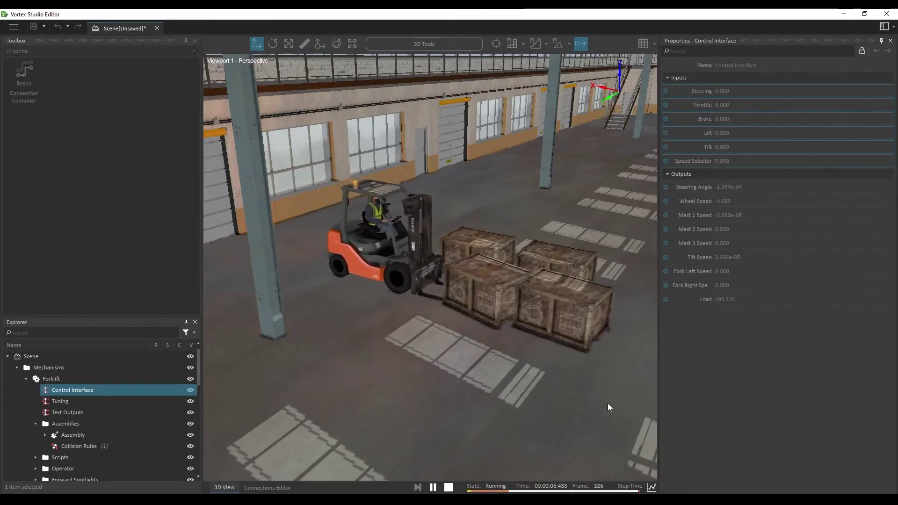
pyautogui.moveTo(608, 403); pyautogui.dragTo(402, 333, button='middle')
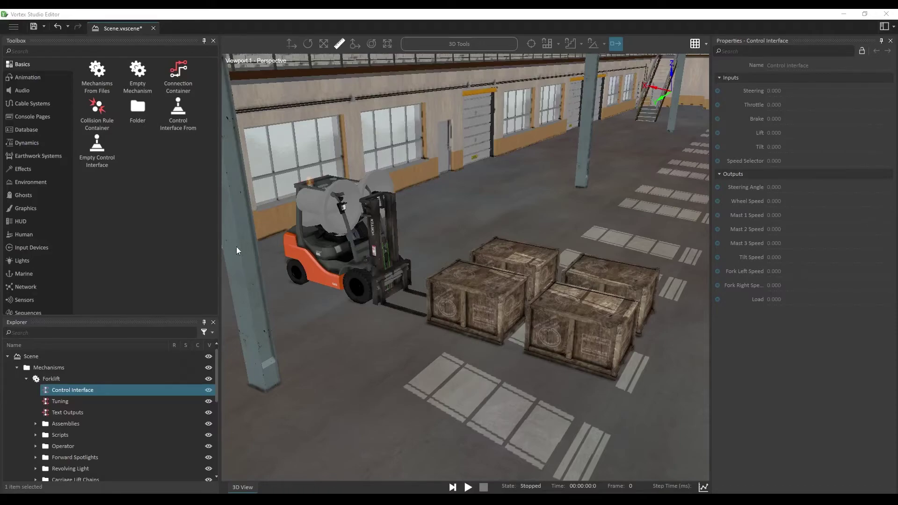
# Add a Folder from the Basics toolbox and rename it HUD
pyautogui.doubleClick(138, 110)
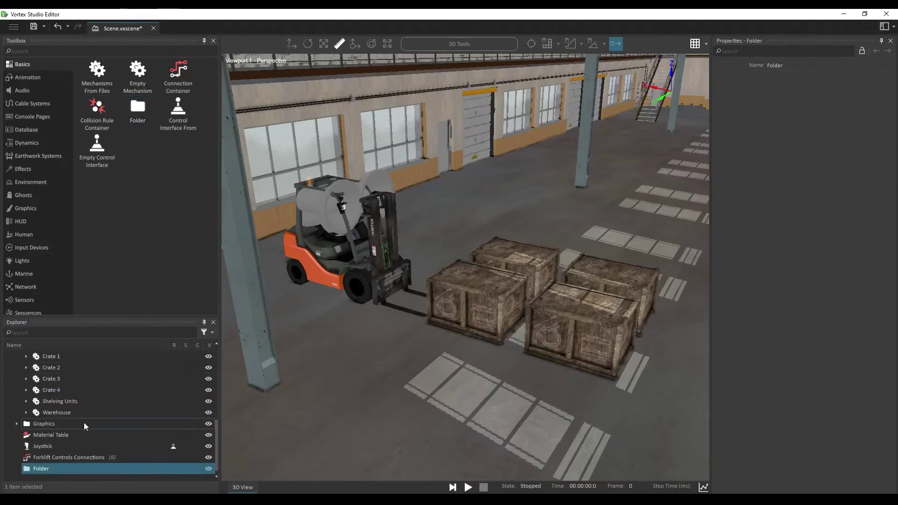
pyautogui.click(73, 469)
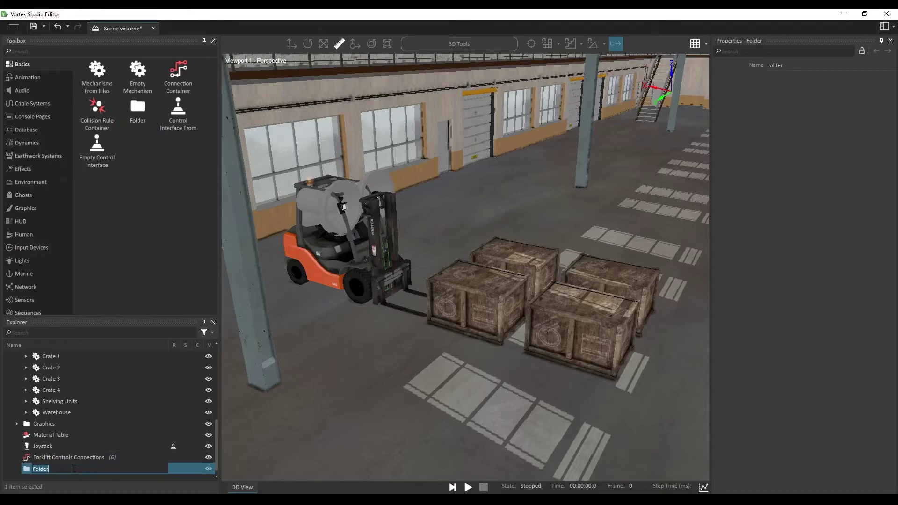
pyautogui.press('Return')
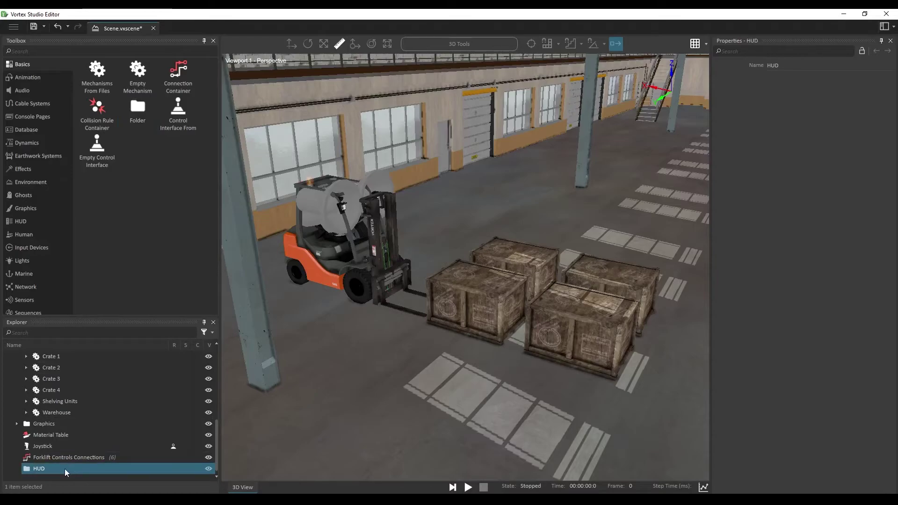
# Drop a HUD Text element into the HUD folder and duplicate it into Text (1) and Text (2)
pyautogui.click(54, 222)
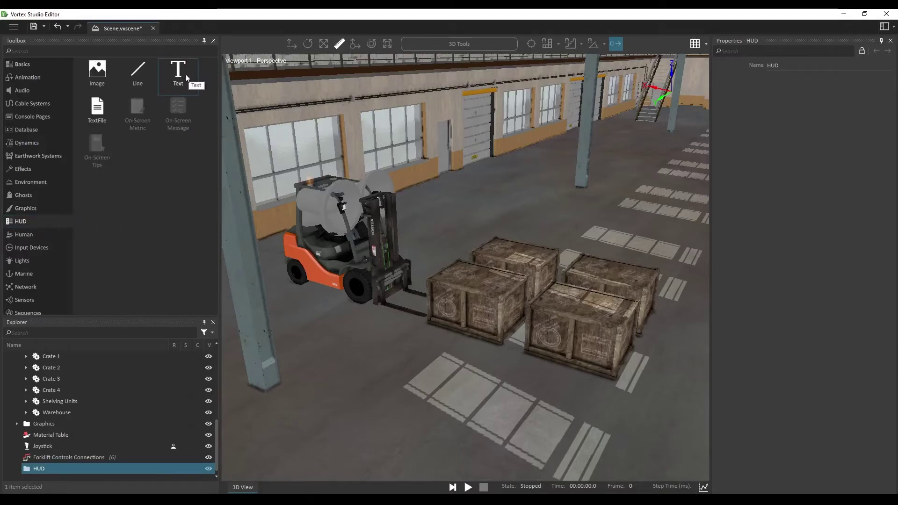
pyautogui.moveTo(200, 195); pyautogui.dragTo(95, 467)
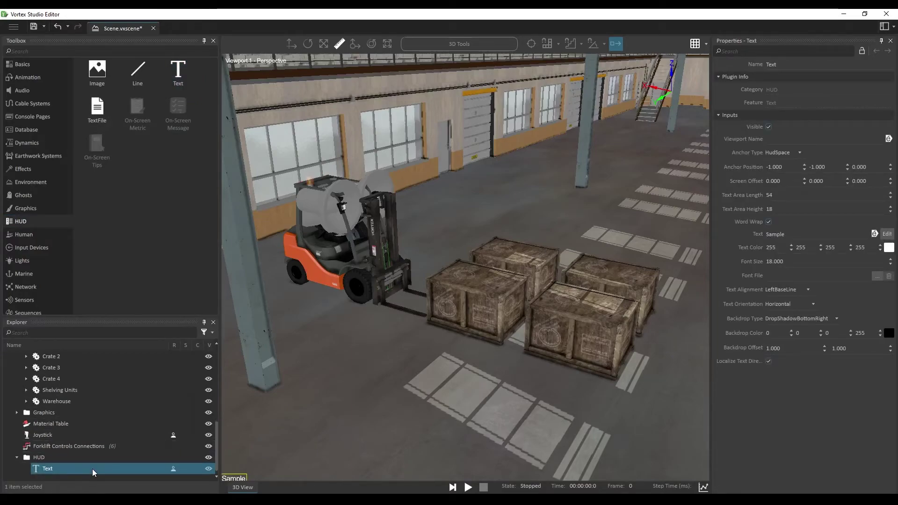
pyautogui.hotkey('ctrl', 'd')
pyautogui.hotkey('ctrl', 'd')
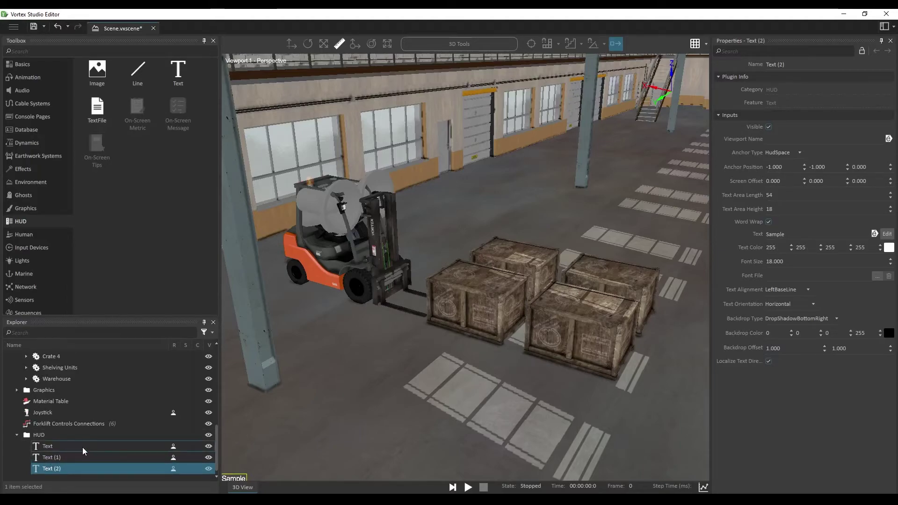
# Review the forklift's Text Outputs values and search the toolbox for 'connec'
pyautogui.scroll(10, 85, 445)
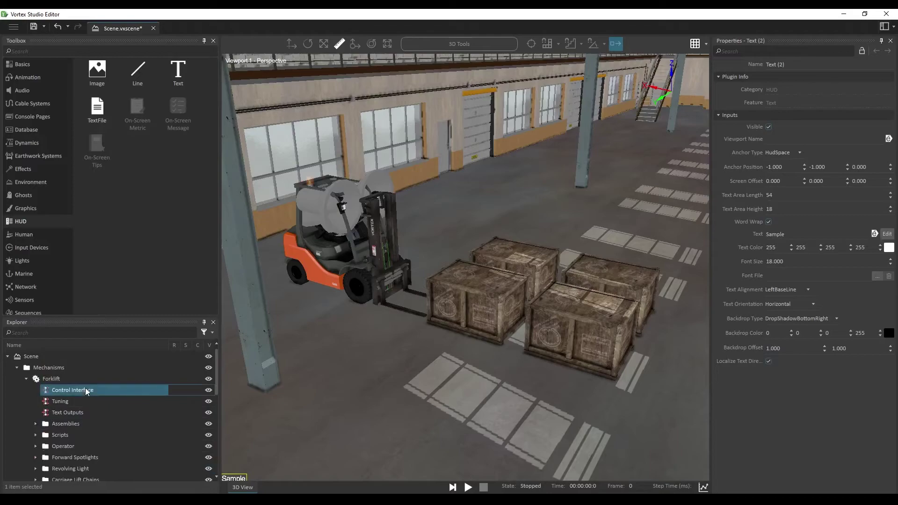
pyautogui.click(91, 415)
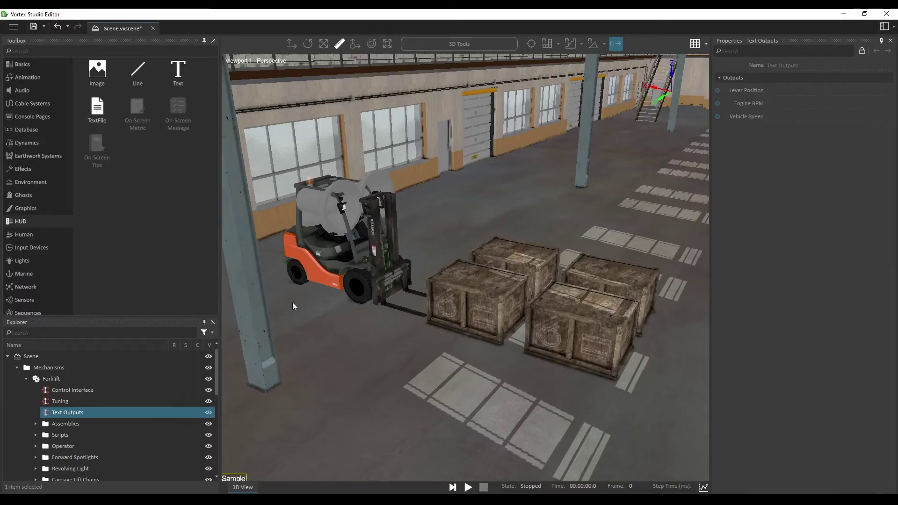
pyautogui.click(62, 48)
pyautogui.write('connec')
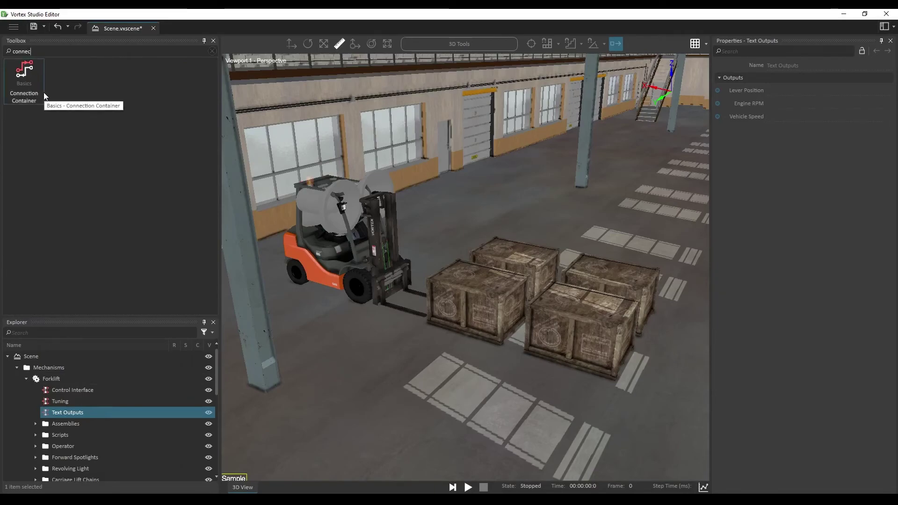
pyautogui.scroll(-1, 128, 384)
pyautogui.scroll(-5, 127, 384)
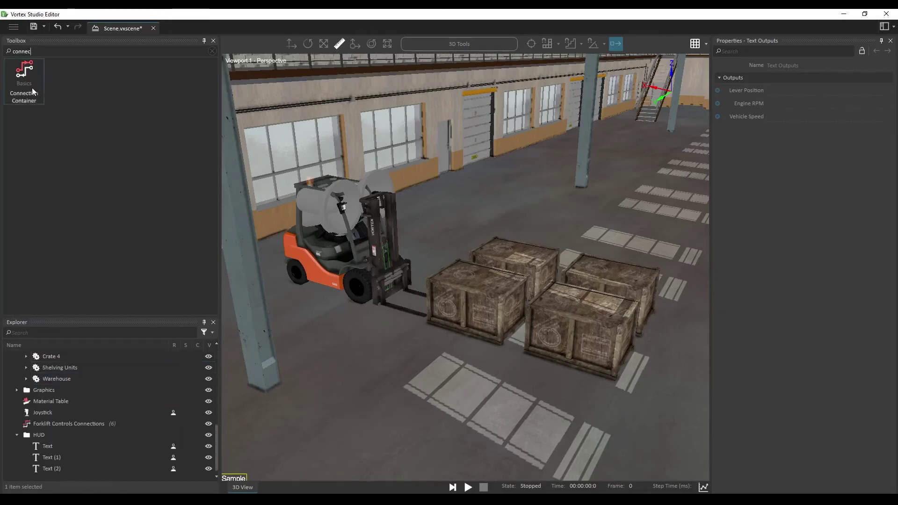
# Add the Text inputs of Text, Text (1) and Text (2) as nodes on the HUD Connections canvas
pyautogui.moveTo(24, 77); pyautogui.dragTo(65, 442)
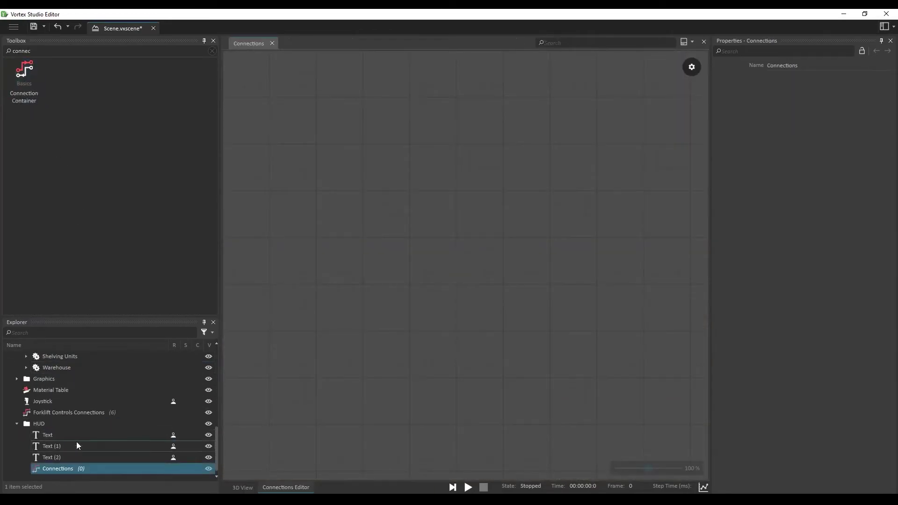
pyautogui.click(70, 435)
pyautogui.keyDown('shift'); pyautogui.click(73, 458); pyautogui.keyUp('shift')
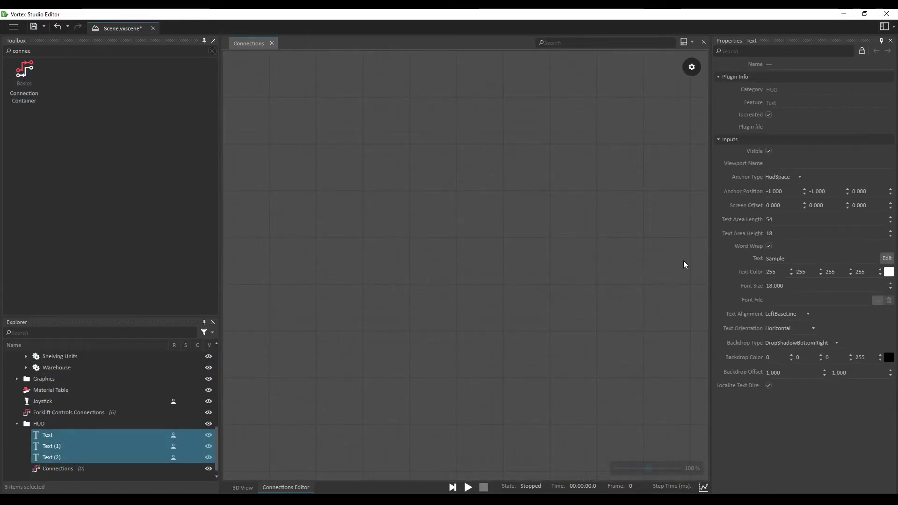
pyautogui.moveTo(756, 259); pyautogui.dragTo(545, 200)
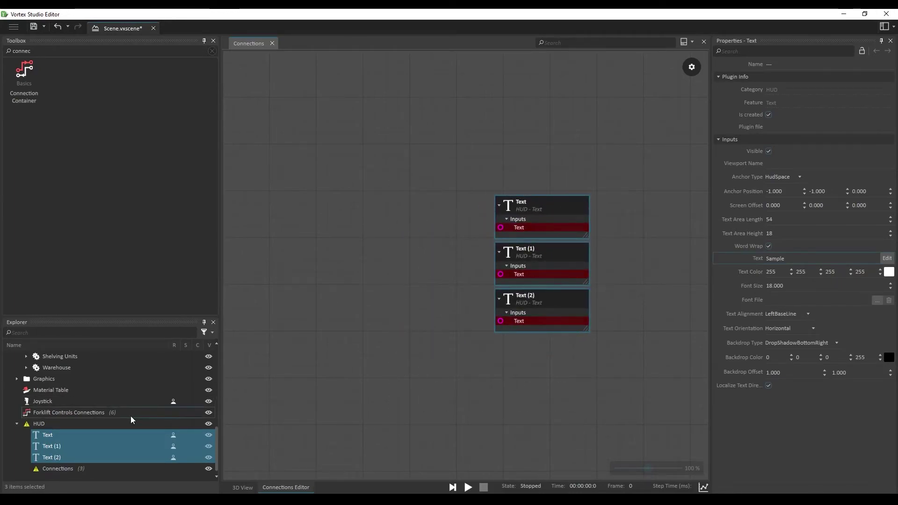
# Place Lever Position, Engine RPM and Vehicle Speed outputs in the graph and wire them into the Text inputs
pyautogui.scroll(8, 130, 416)
pyautogui.click(68, 413)
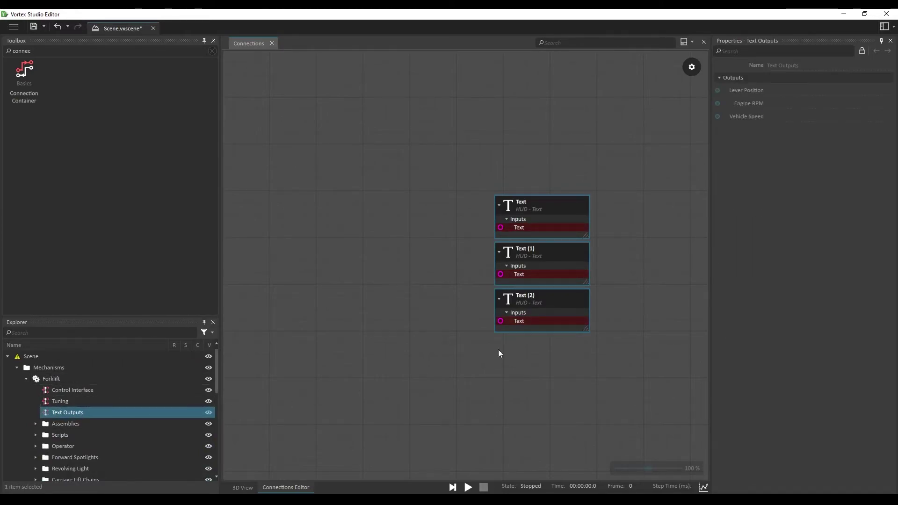
pyautogui.keyDown('shift'); pyautogui.click(767, 116); pyautogui.keyUp('shift')
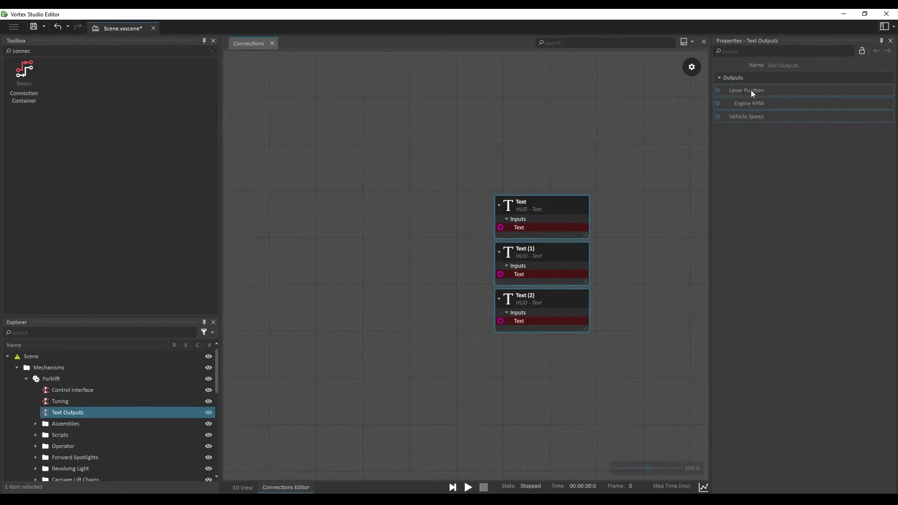
pyautogui.moveTo(753, 94); pyautogui.dragTo(349, 233)
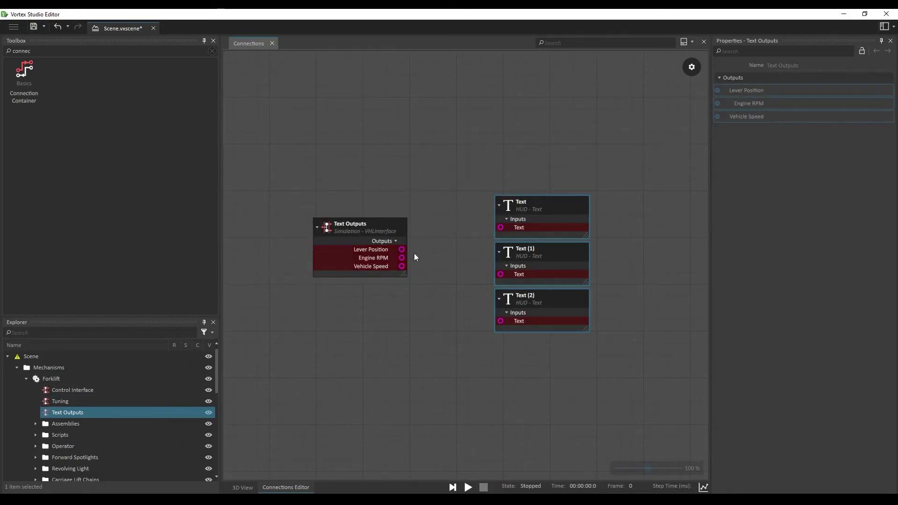
pyautogui.moveTo(404, 248); pyautogui.dragTo(500, 275)
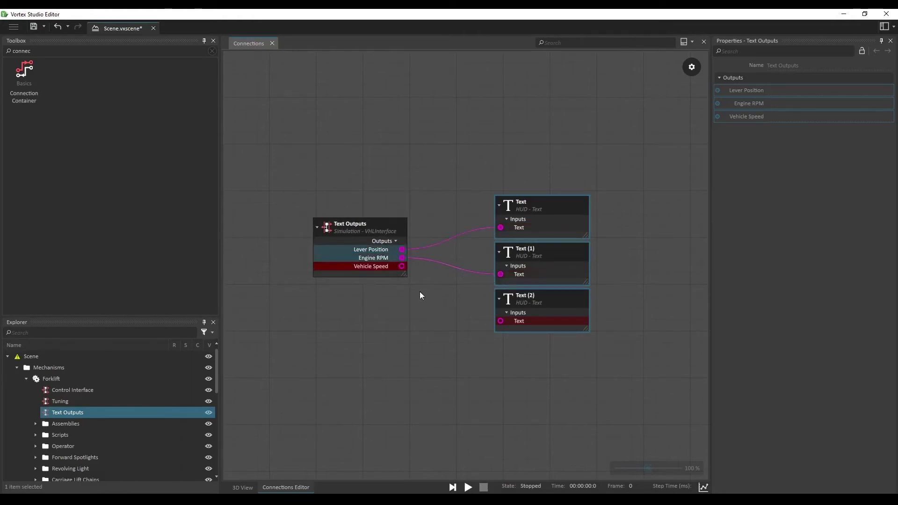
pyautogui.moveTo(402, 266); pyautogui.dragTo(499, 323)
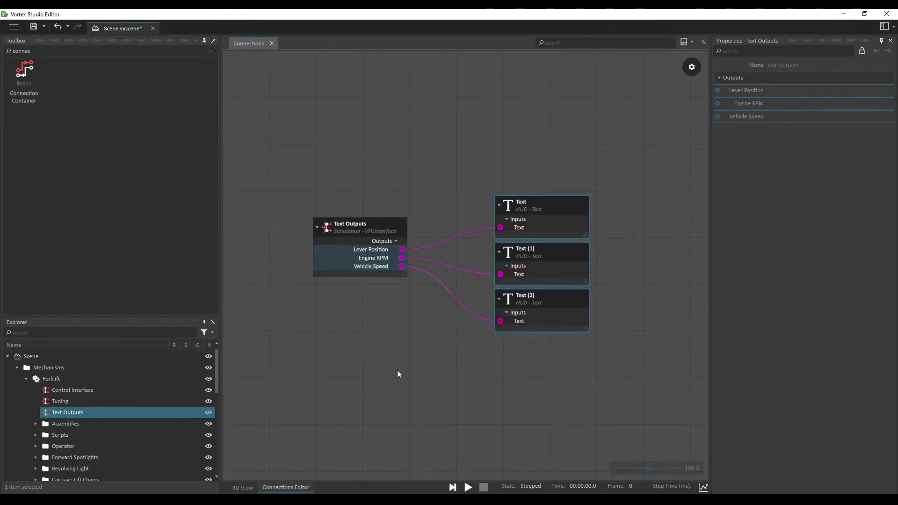
pyautogui.scroll(-5, 180, 420)
# Rename the three HUD texts to Lever Position, Engine RPM and Vehicle Speed
pyautogui.click(92, 436)
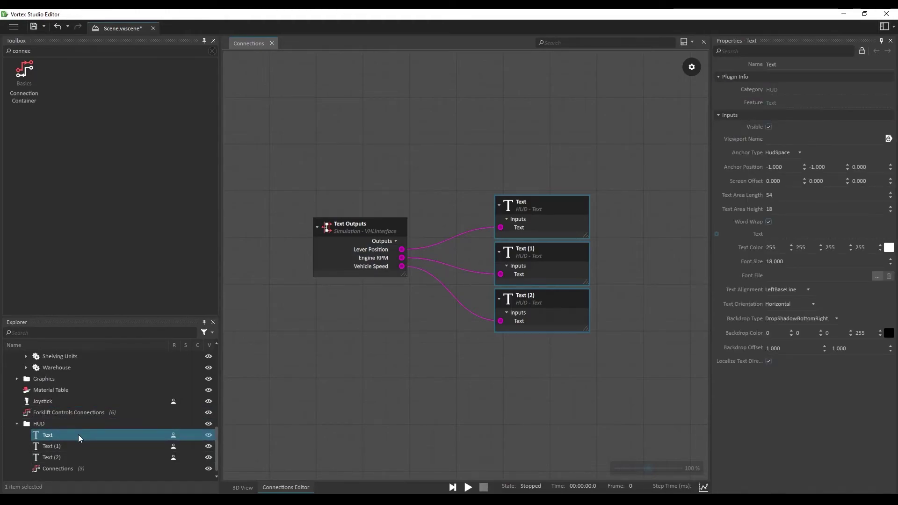
pyautogui.click(78, 434)
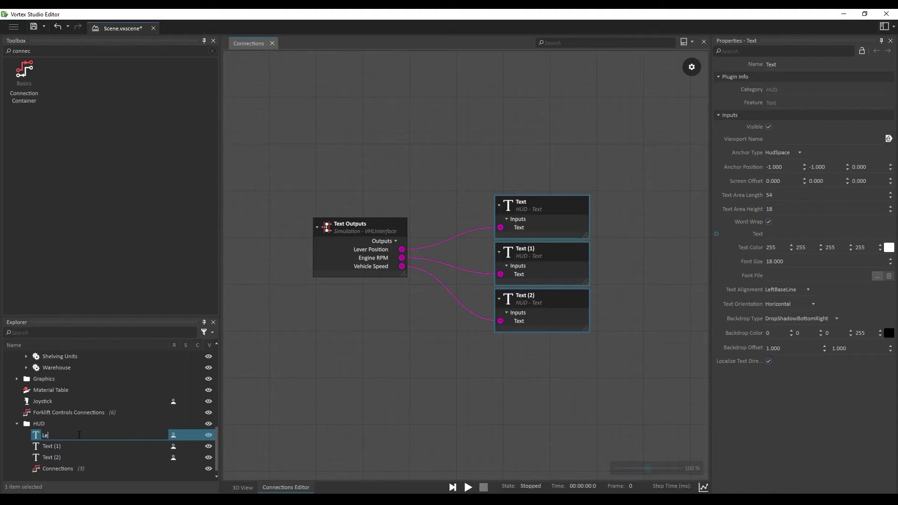
pyautogui.press('Tab')
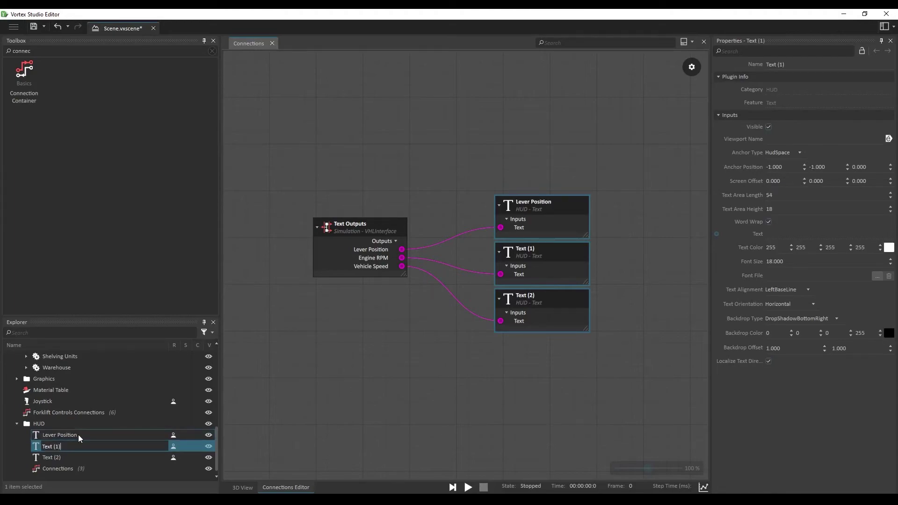
pyautogui.press('BackSpace')
pyautogui.press('BackSpace')
pyautogui.press('BackSpace')
pyautogui.press('BackSpace')
pyautogui.press('BackSpace')
pyautogui.press('BackSpace')
pyautogui.write('Engine RPM')
pyautogui.press('Return')
pyautogui.press('Down')
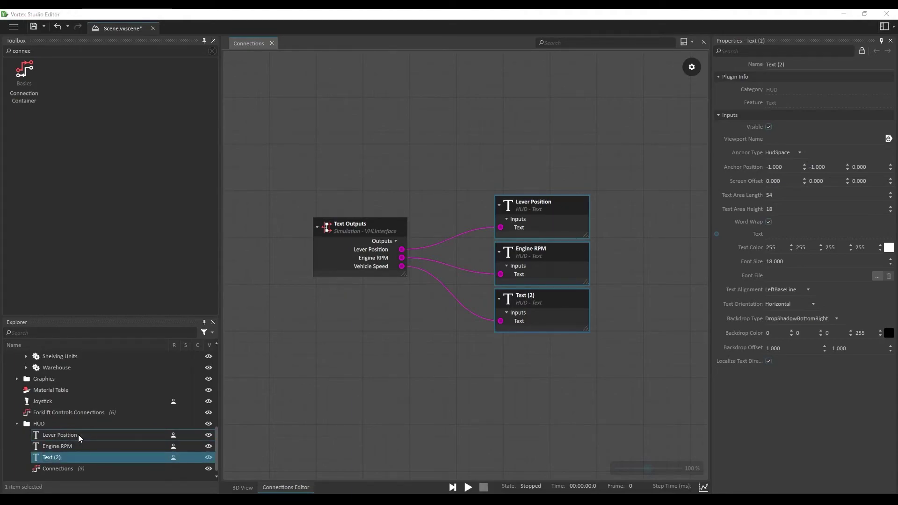
pyautogui.doubleClick(77, 458)
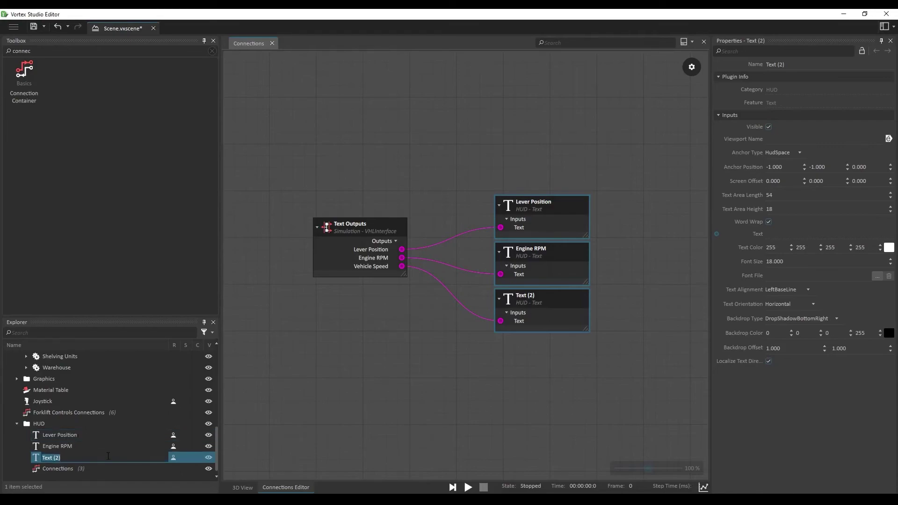
pyautogui.write('Vehicle Speed')
pyautogui.click(96, 467)
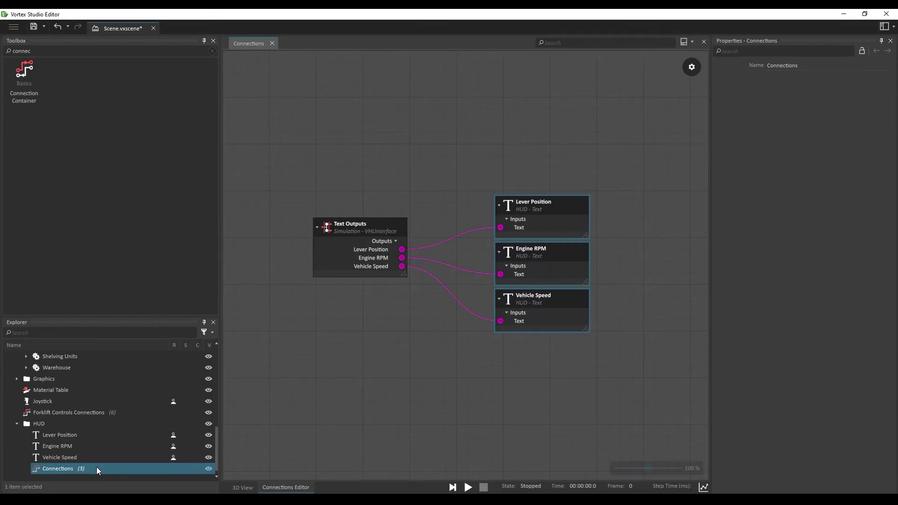
# Rename the Connections container to HUD Connections
pyautogui.doubleClick(96, 467)
pyautogui.write('HUD C')
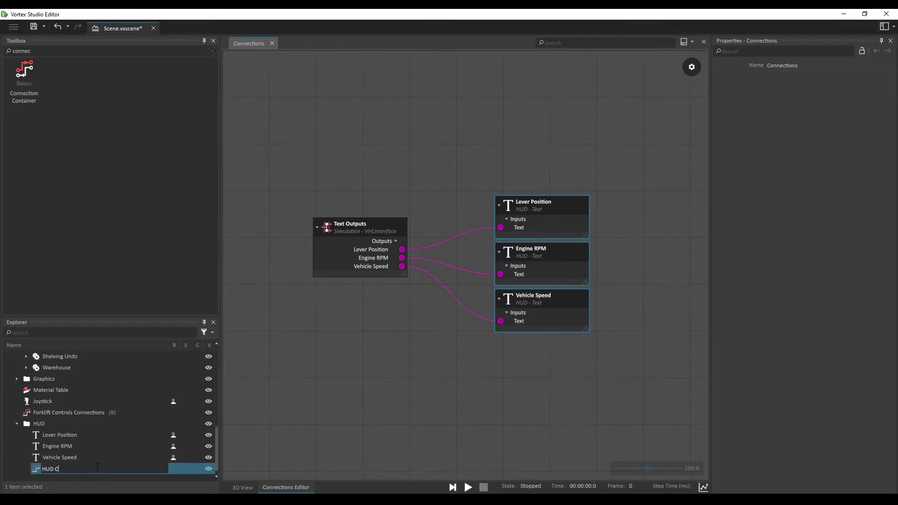
pyautogui.write('onnections')
pyautogui.press('Return')
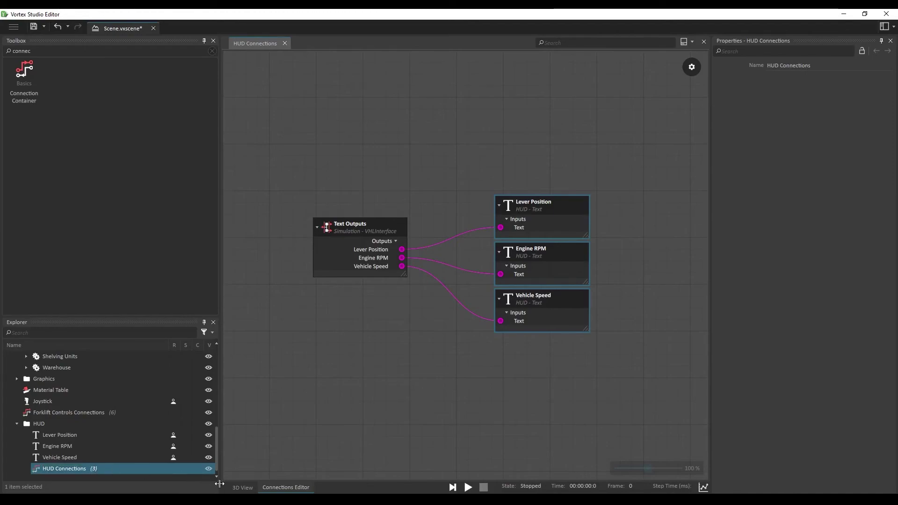
# Anchor the Lever Position text at x 0.7, y -1
pyautogui.click(242, 488)
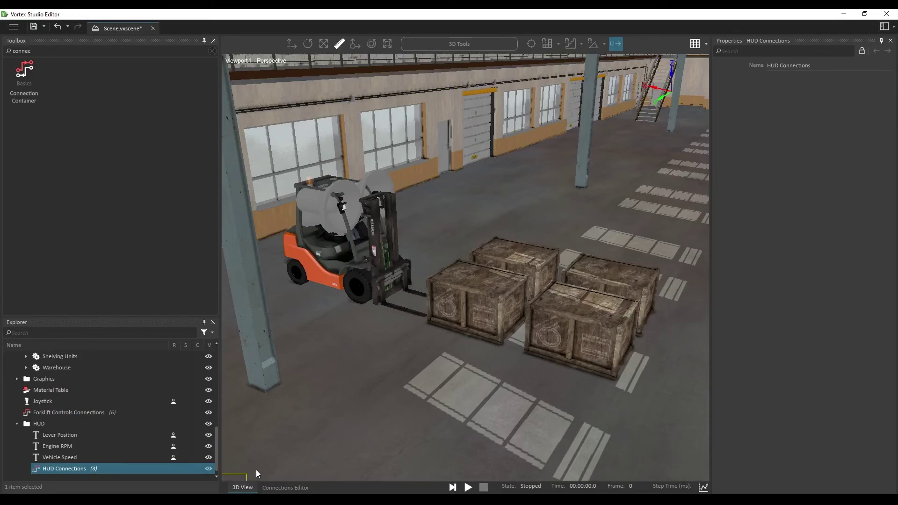
pyautogui.click(74, 436)
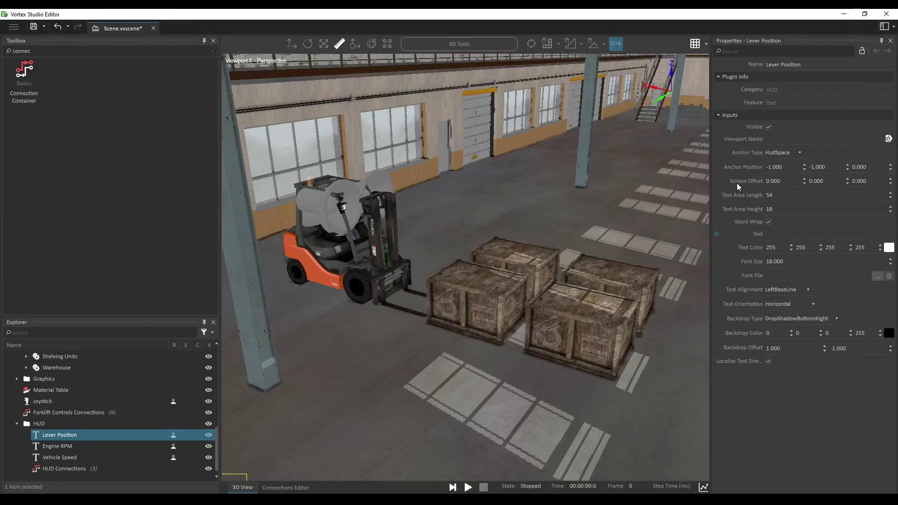
pyautogui.click(791, 168)
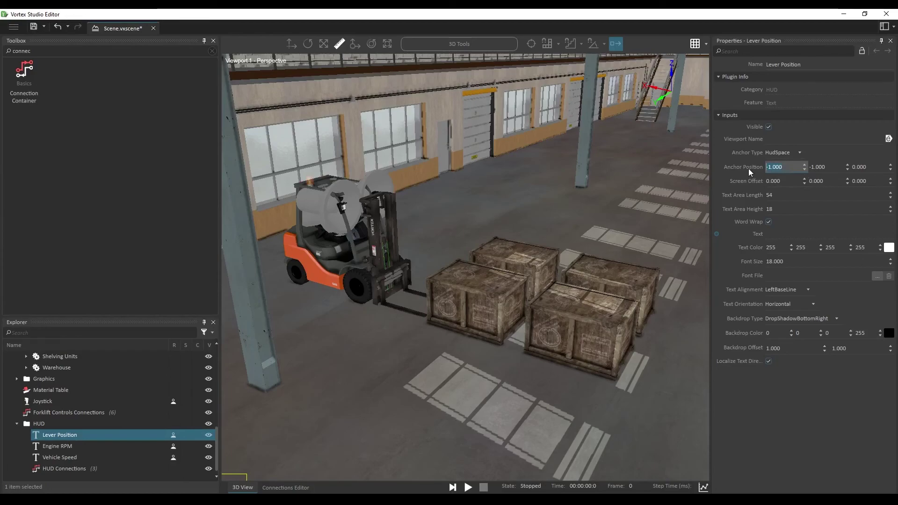
pyautogui.write('0.7')
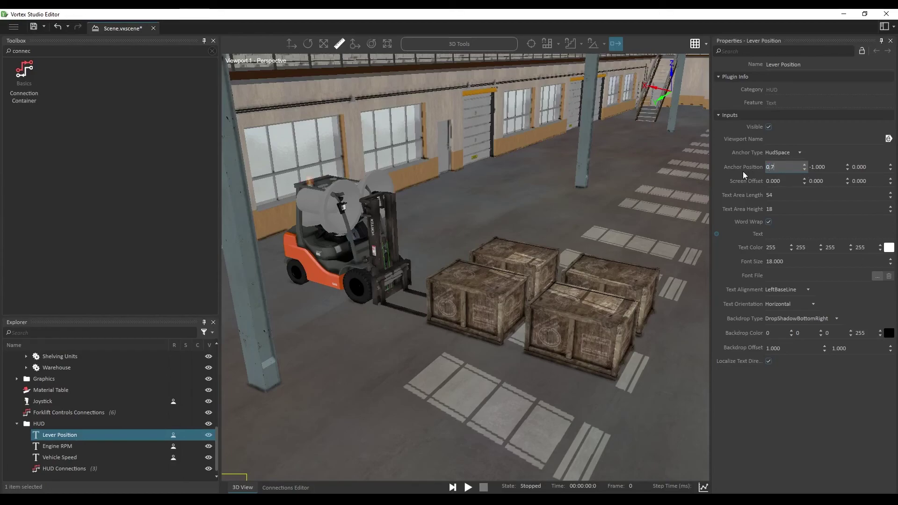
pyautogui.press('Tab')
pyautogui.write('-')
pyautogui.write('1')
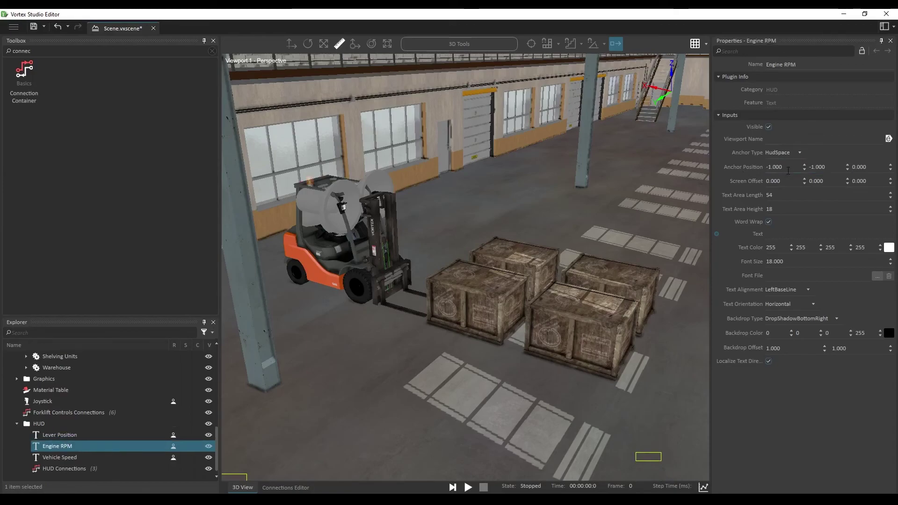
# Anchor the Engine RPM text at x 0.7, y -0.82
pyautogui.click(789, 171)
pyautogui.write('0.7')
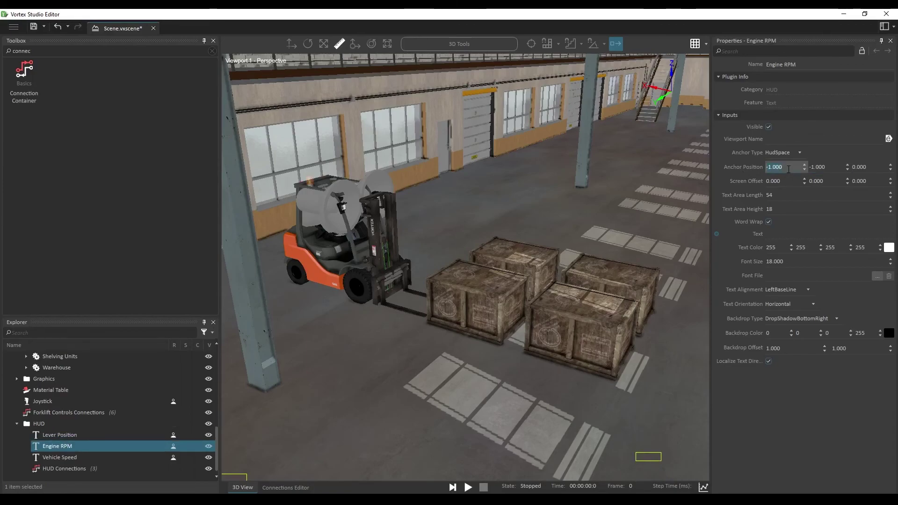
pyautogui.press('Tab')
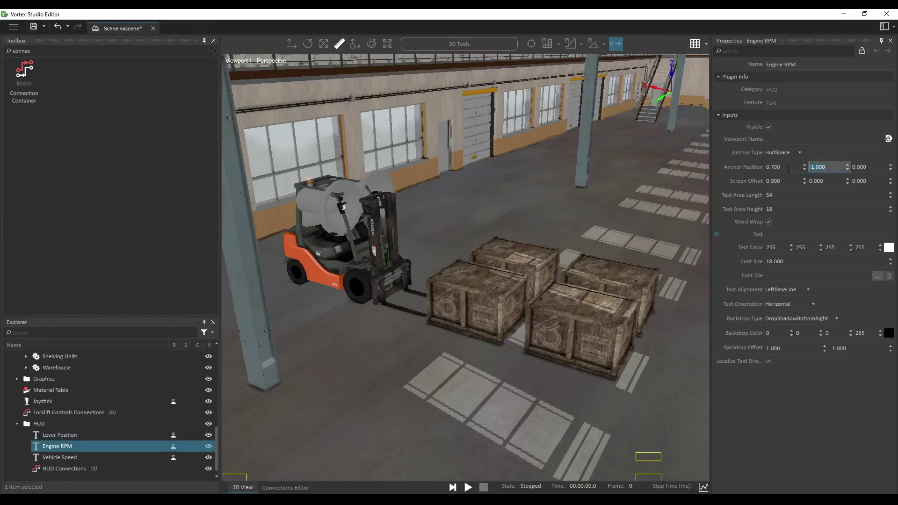
pyautogui.write('-0.82')
pyautogui.press('Return')
# Anchor the Vehicle Speed text at x 0.7, y -0.74
pyautogui.click(88, 459)
pyautogui.click(801, 167)
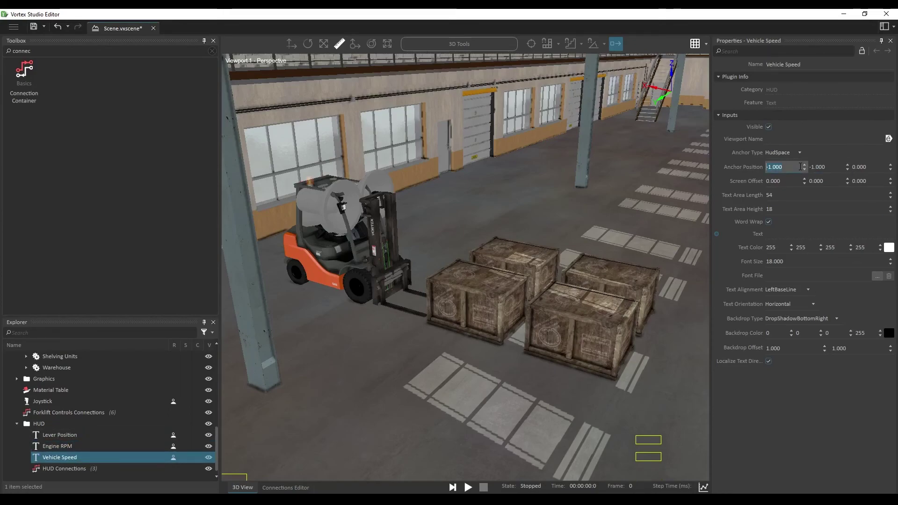
pyautogui.write('0.7')
pyautogui.press('Tab')
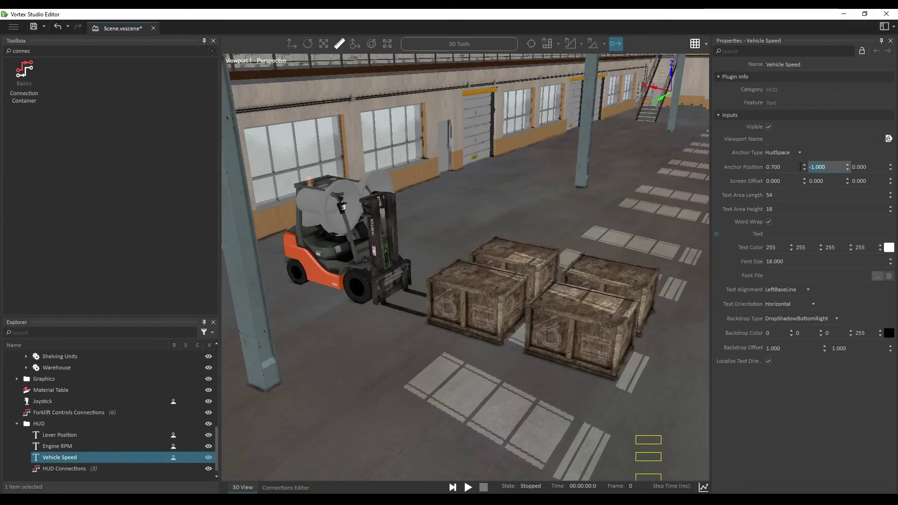
pyautogui.write('-0.74')
pyautogui.press('Return')
# Preview the HUD, give all three texts a 100 by 20 text area, and rerun the simulation
pyautogui.click(468, 488)
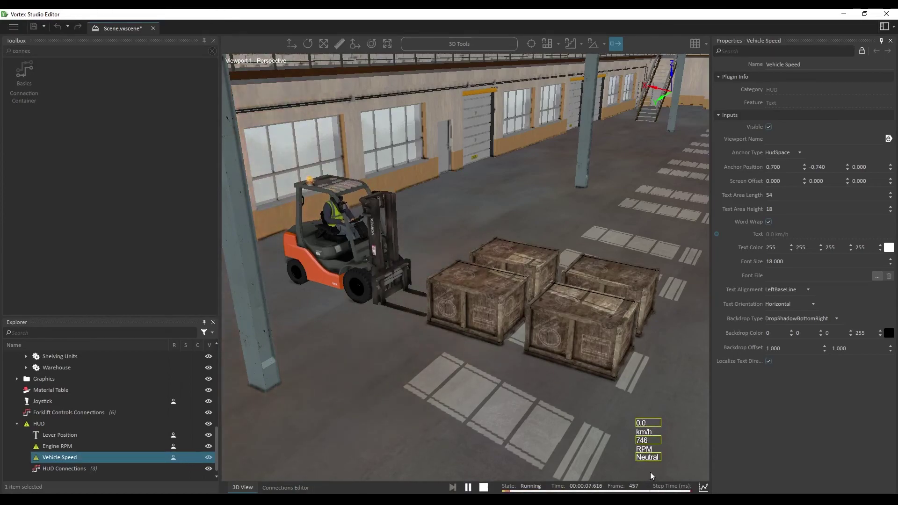
pyautogui.click(484, 488)
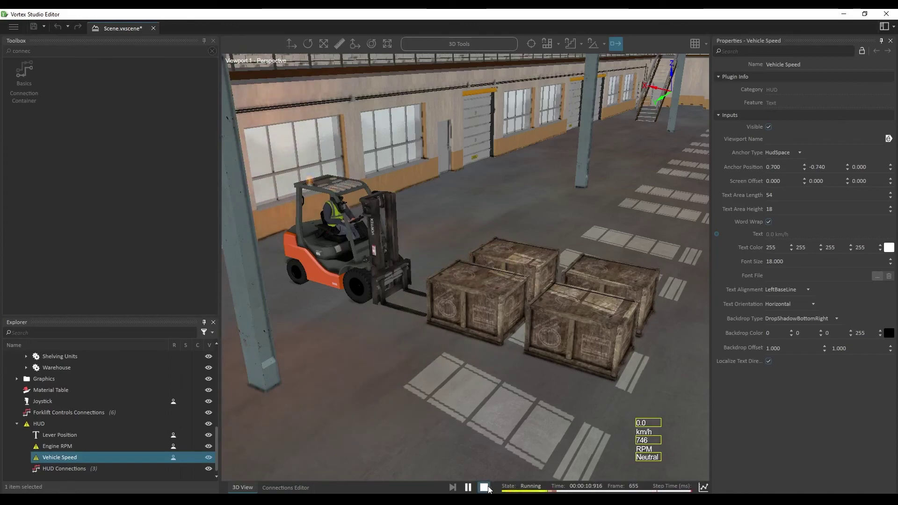
pyautogui.keyDown('shift'); pyautogui.click(78, 435); pyautogui.keyUp('shift')
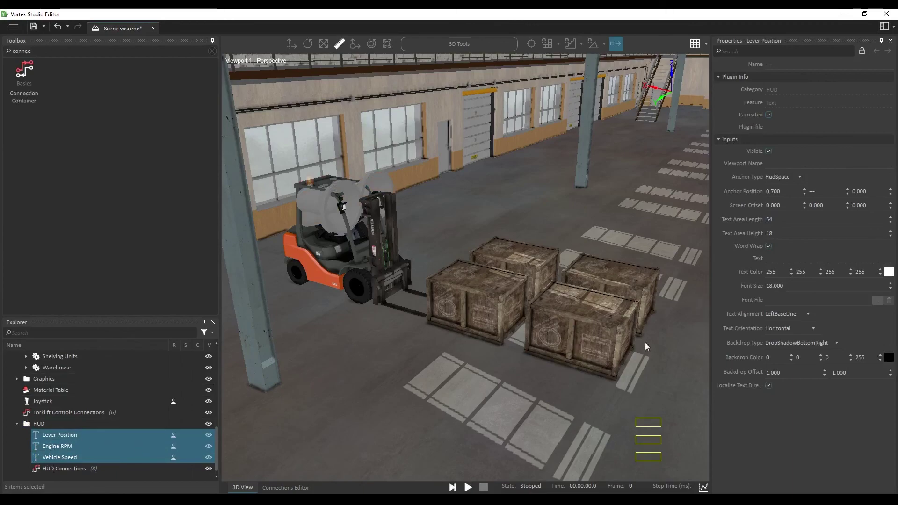
pyautogui.click(781, 220)
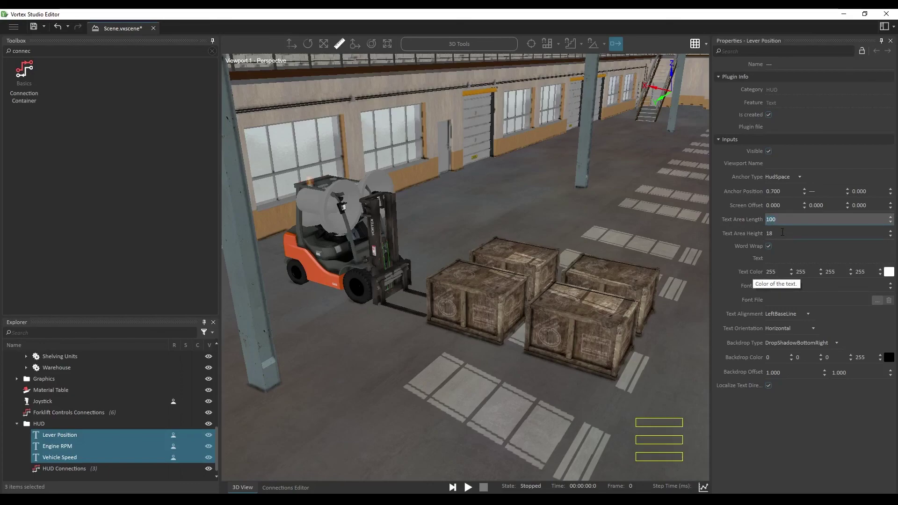
pyautogui.press('Tab')
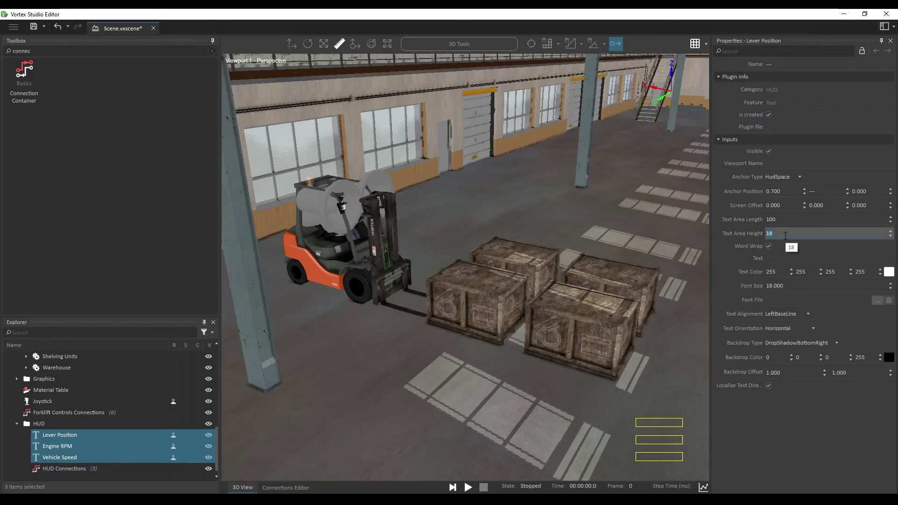
pyautogui.write('20')
pyautogui.press('Return')
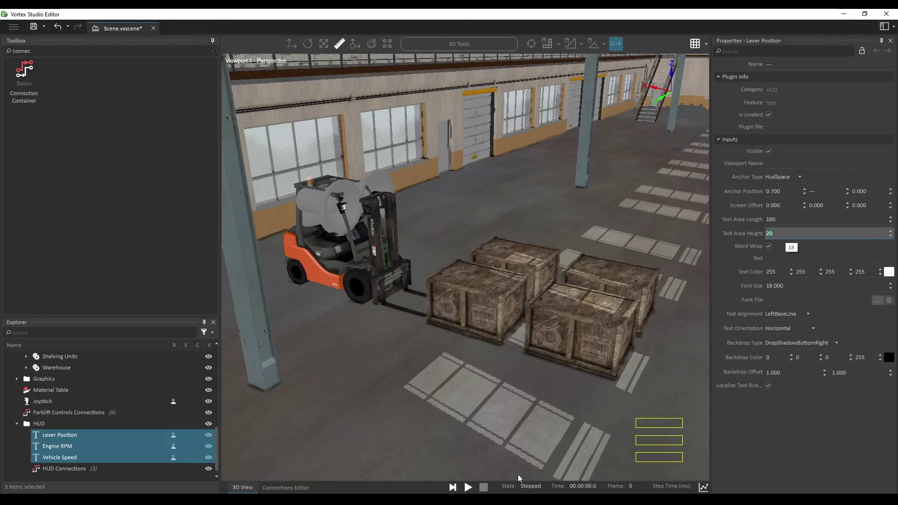
pyautogui.click(468, 487)
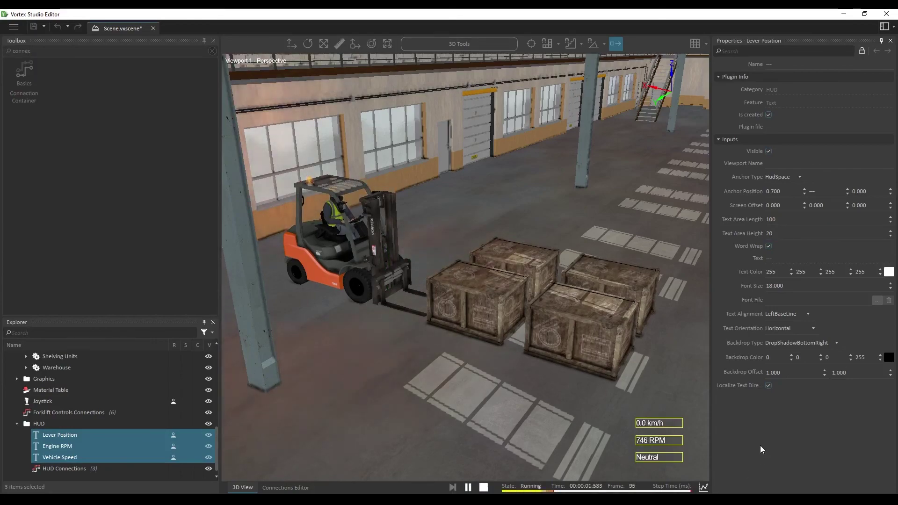